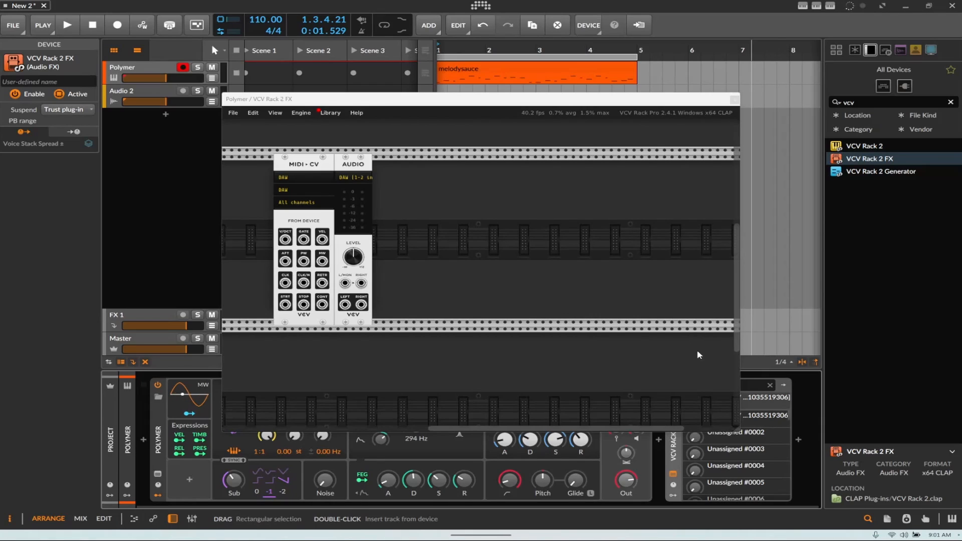
Close the VCV Rack 2 FX window, disable the device and play the melodysauce clip with Polymer alone
click(734, 98)
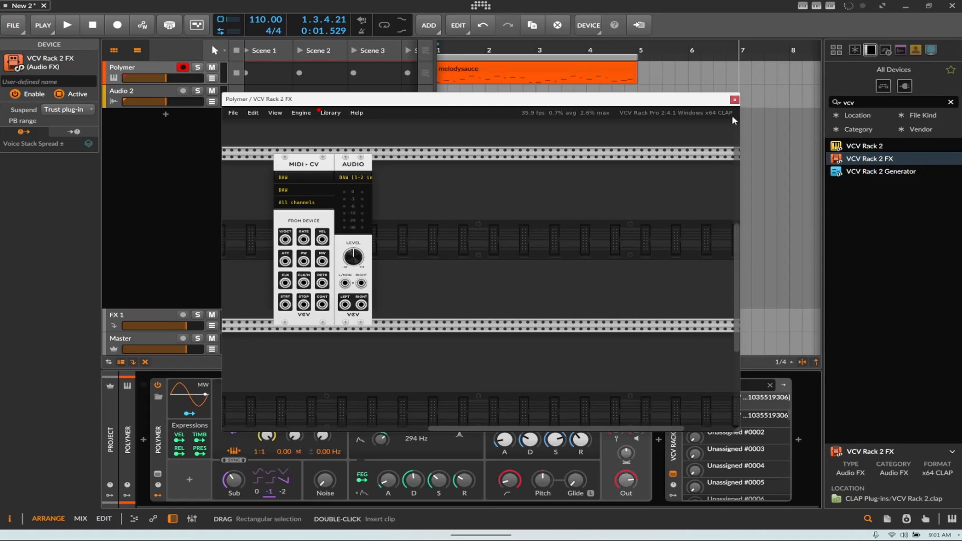
click(672, 385)
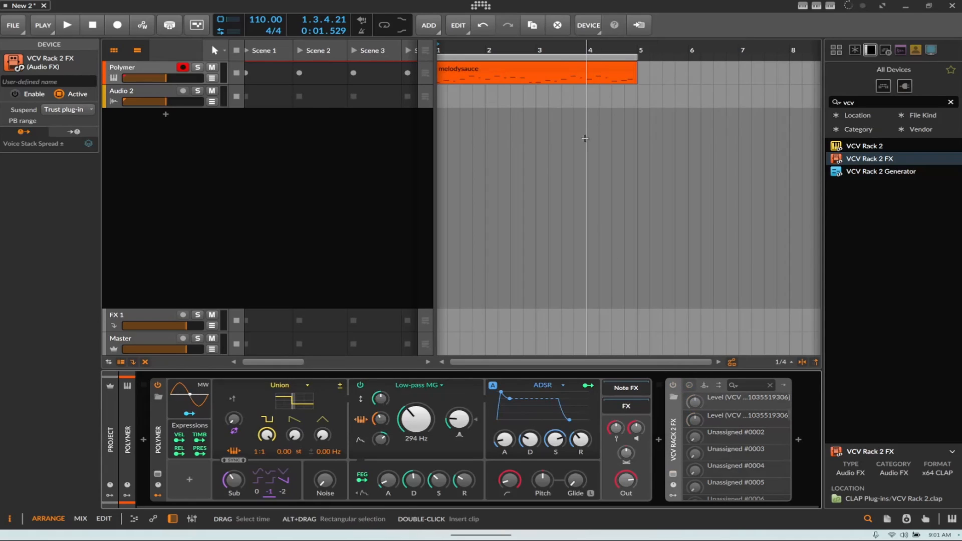
key(space)
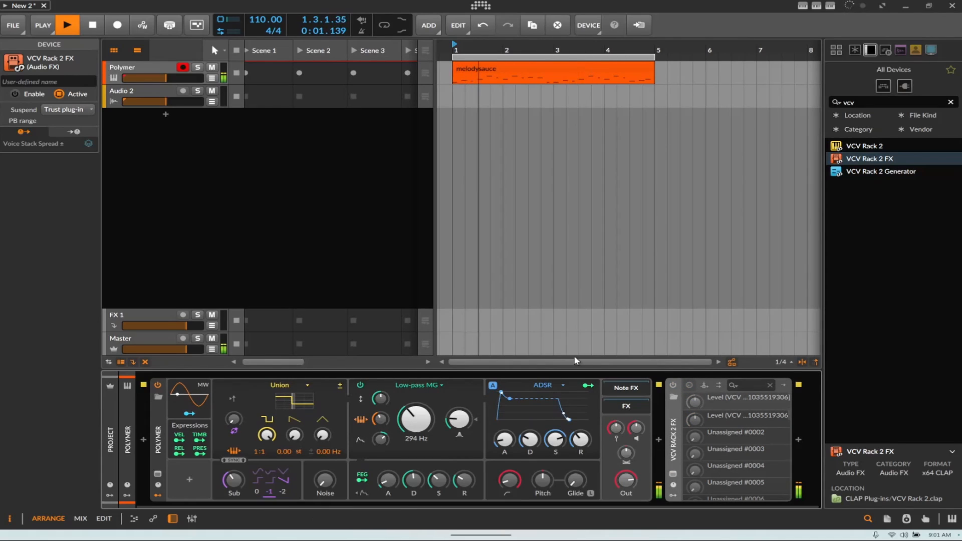
click(153, 447)
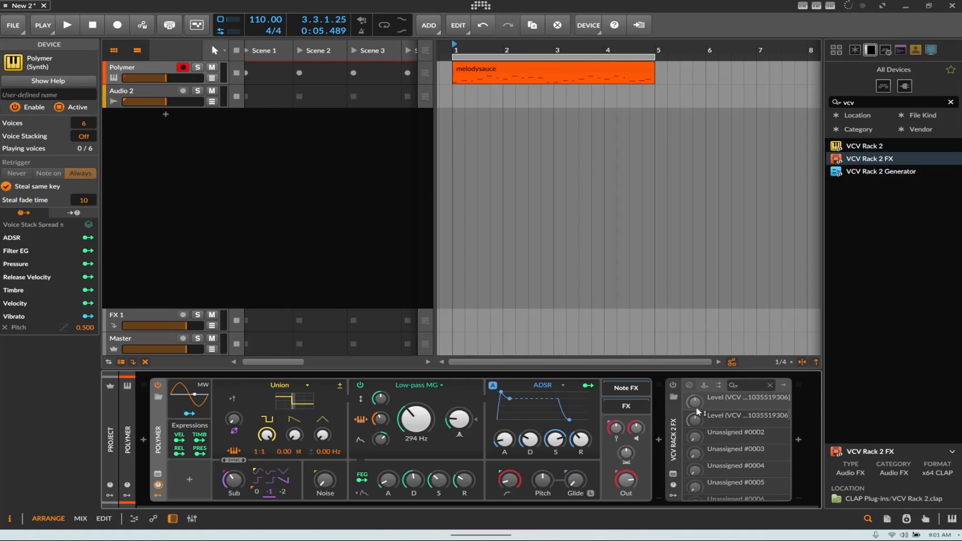
Re-enable VCV Rack 2 FX, restart playback of the clip and reopen the plug-in's window
click(669, 387)
key(space)
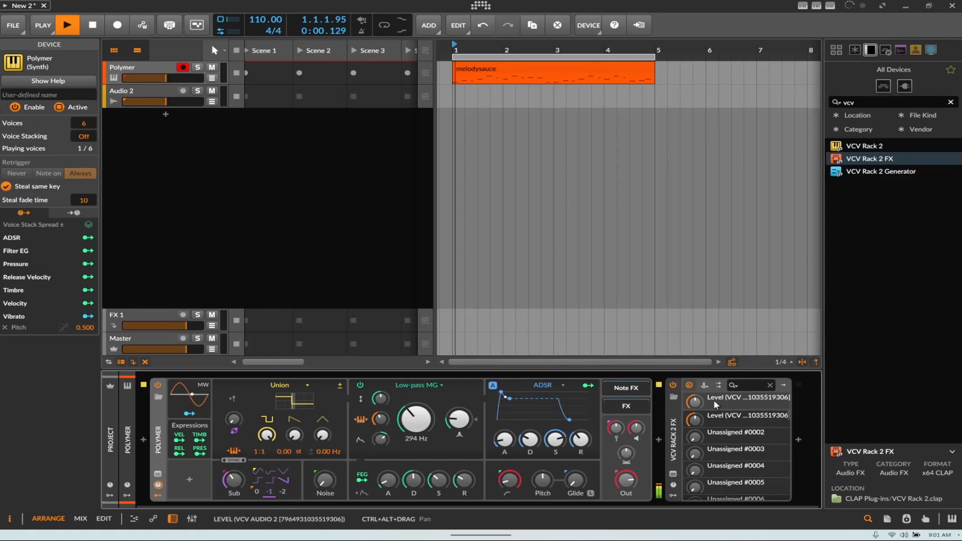
click(673, 473)
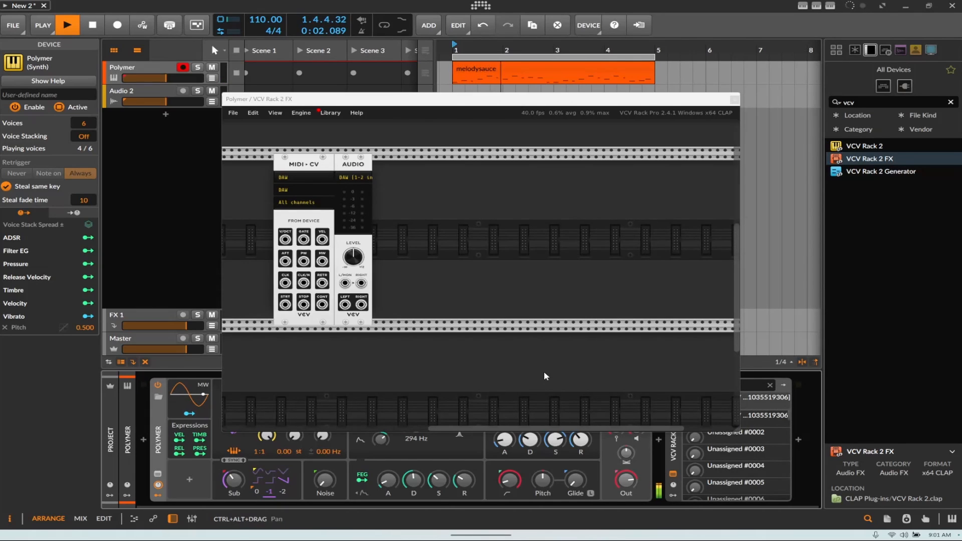
Move the Audio module well away from the MIDI-CV module and delete MIDI-CV from the rack
drag(346, 166, 564, 205)
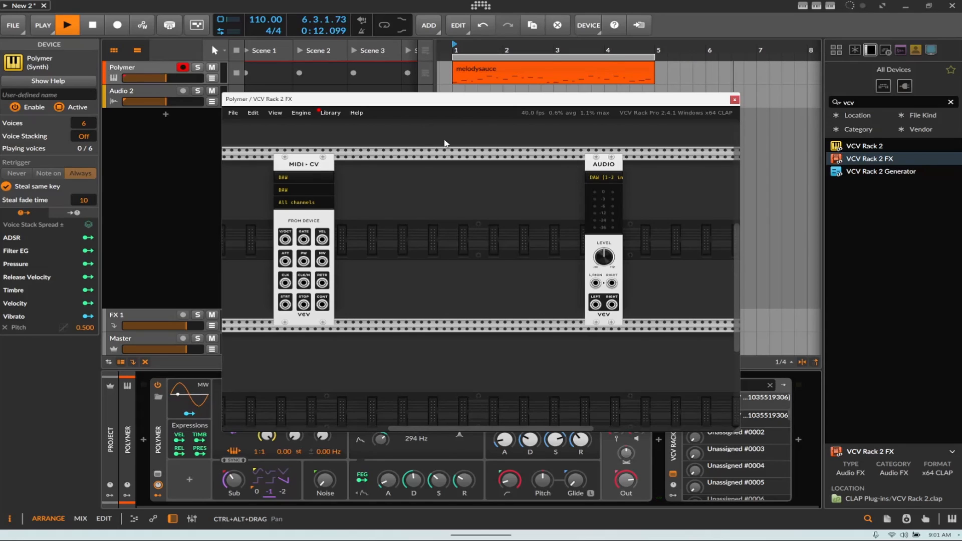
click(90, 25)
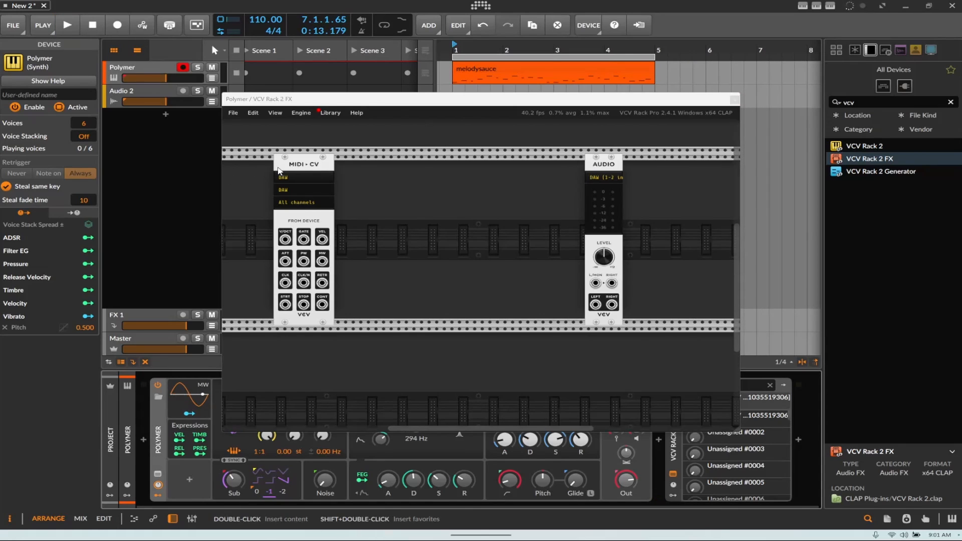
click(293, 170)
key(Delete)
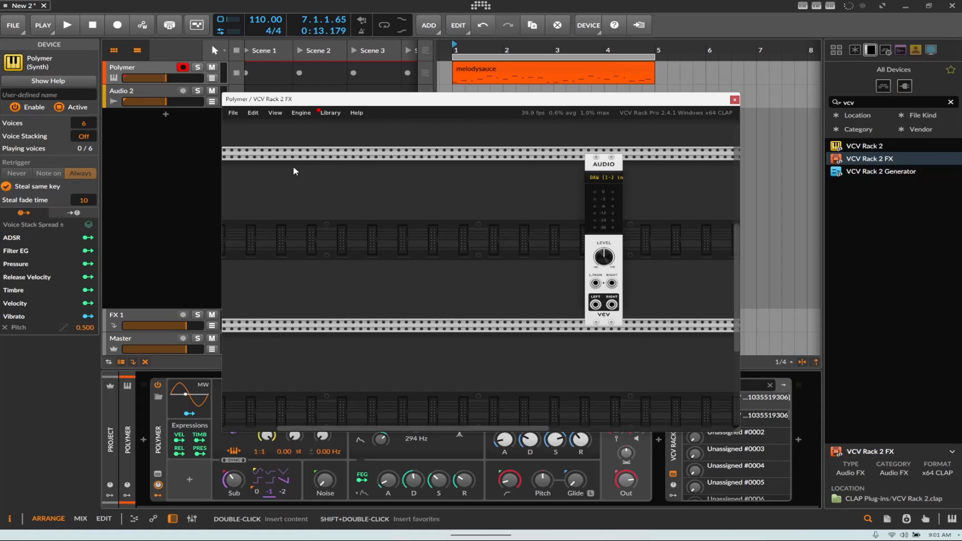
Select DAW as the audio driver of the remaining Audio module
right_click(293, 166)
click(726, 183)
click(599, 175)
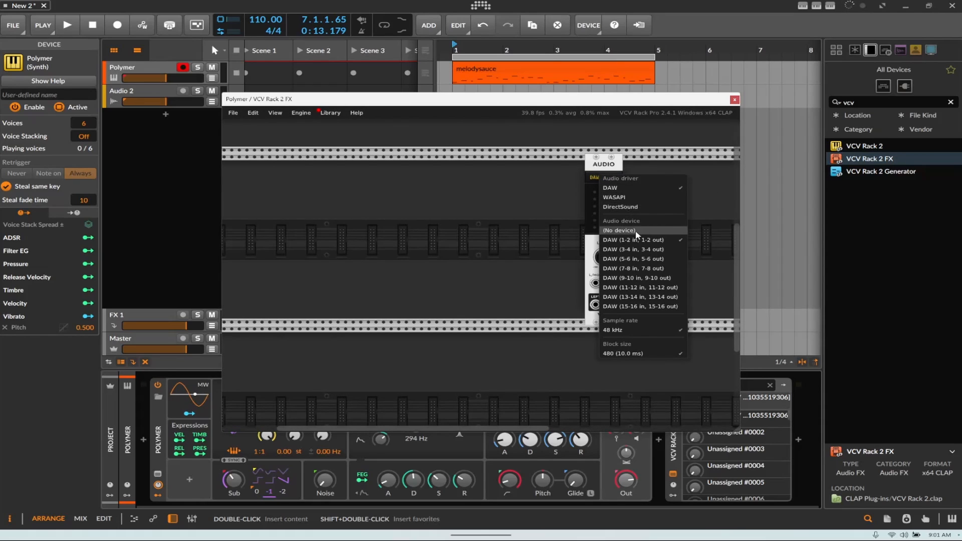
click(616, 187)
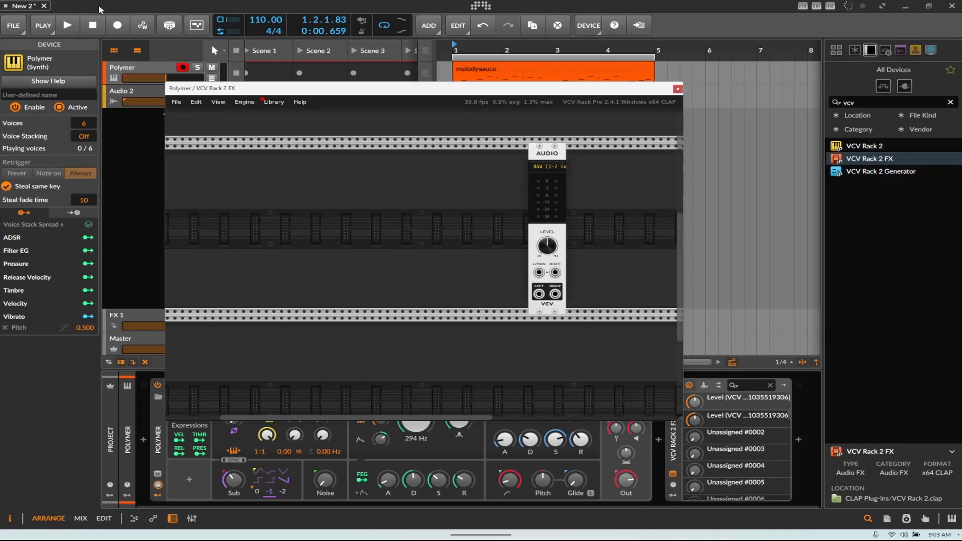
Patch the Audio module's left and right device outputs straight into its own left and right inputs and audition the clip
click(67, 25)
drag(538, 293, 559, 273)
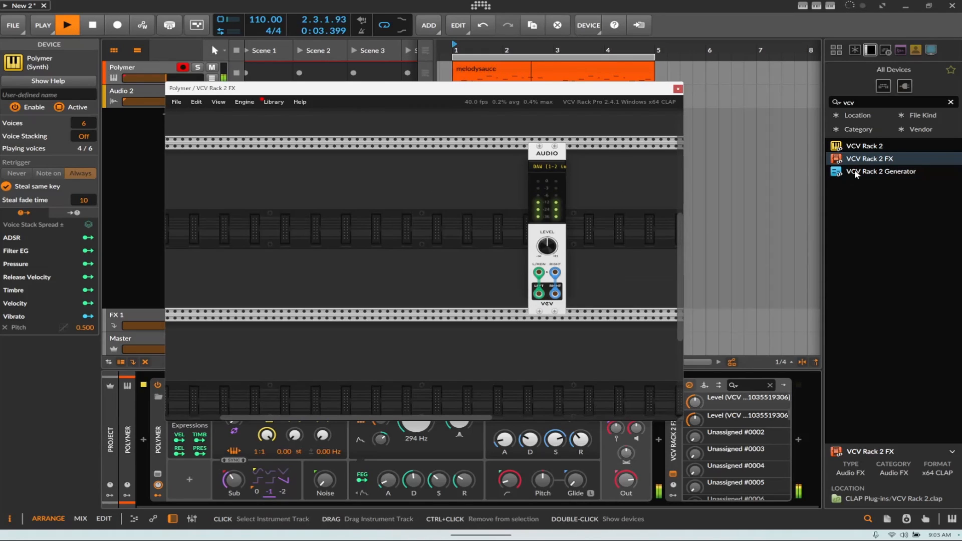
click(97, 25)
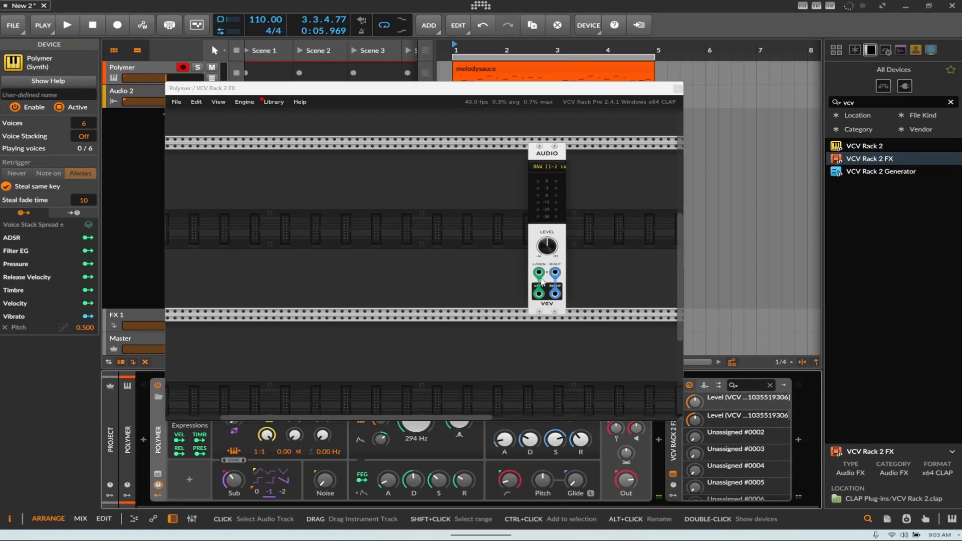
Disconnect both cables from the Audio module's left and right inputs
drag(538, 273, 461, 284)
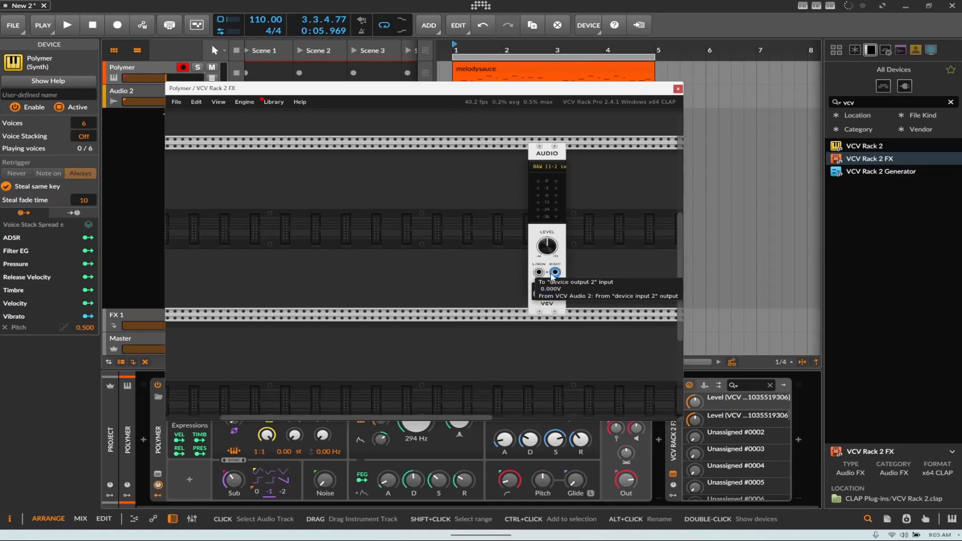
drag(553, 273, 509, 173)
Duplicate the Audio module and spread the two modules apart, leaving a wide gap between them on the same row
right_click(540, 163)
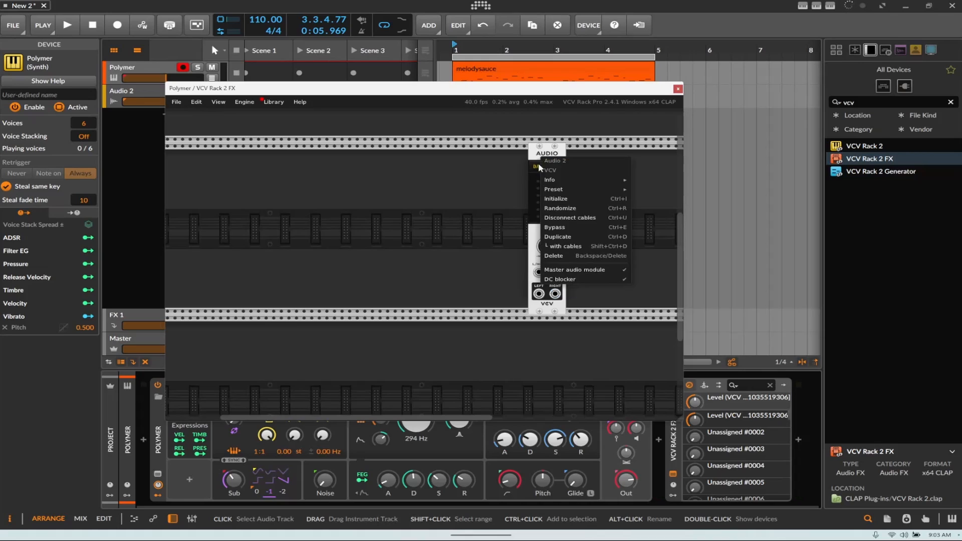
click(562, 238)
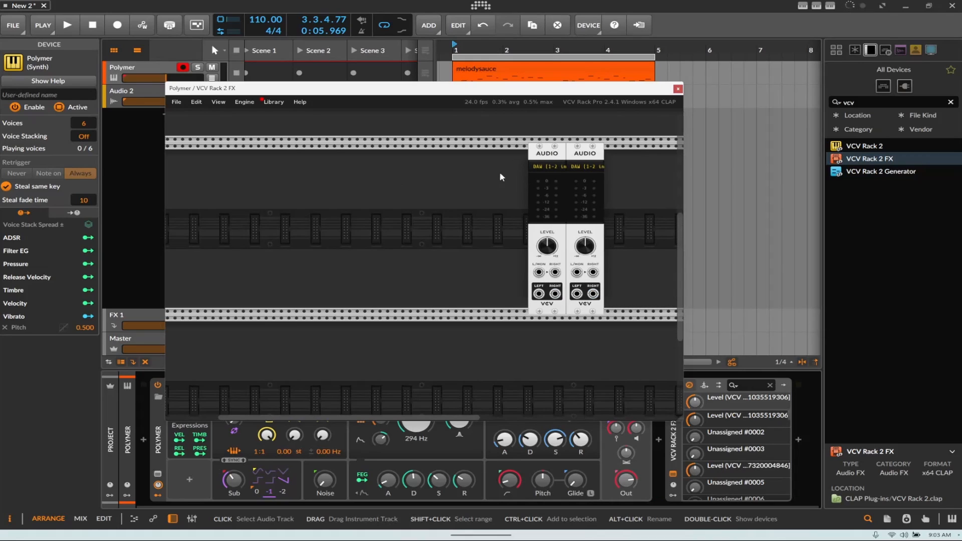
drag(552, 161, 289, 164)
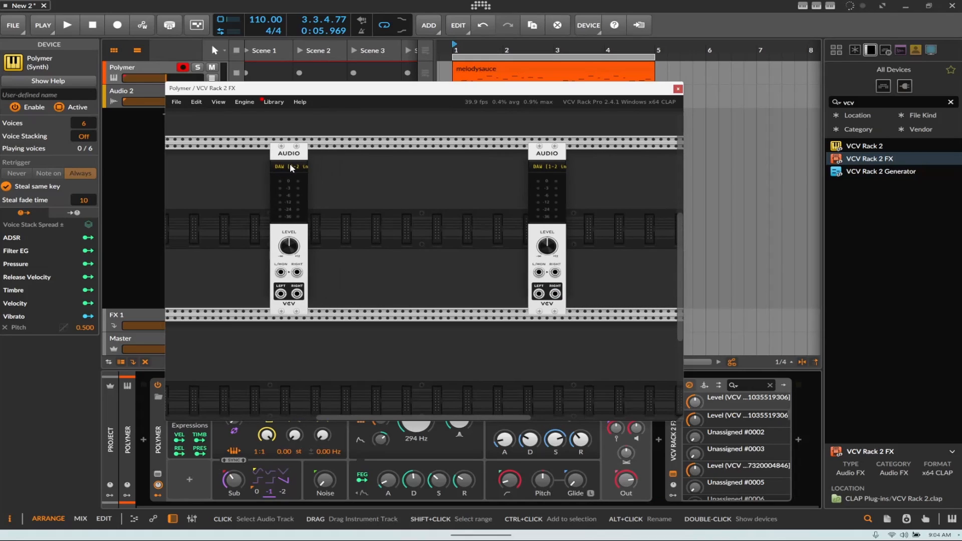
drag(552, 163, 593, 161)
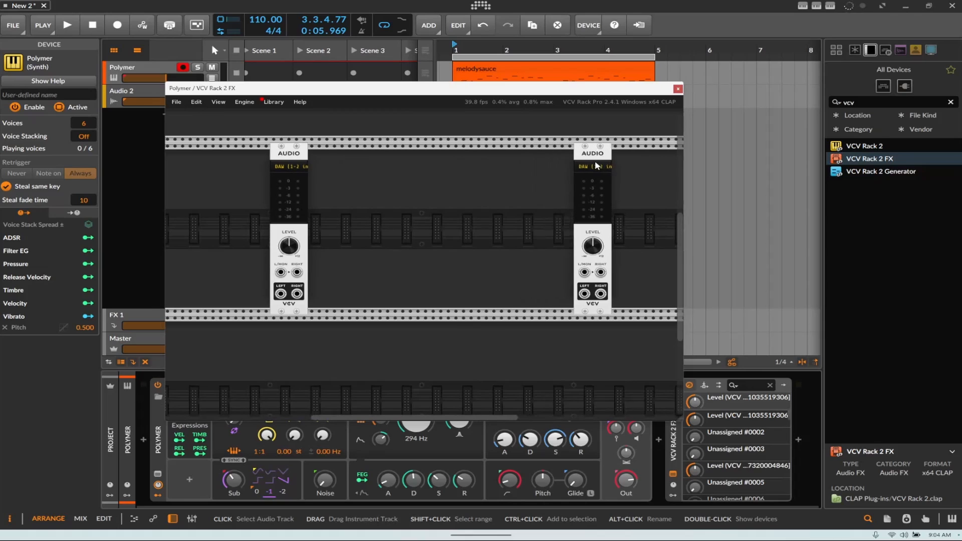
Search the module browser for "plat" and add the Valley Plateau reverb between the two Audio modules
right_click(411, 185)
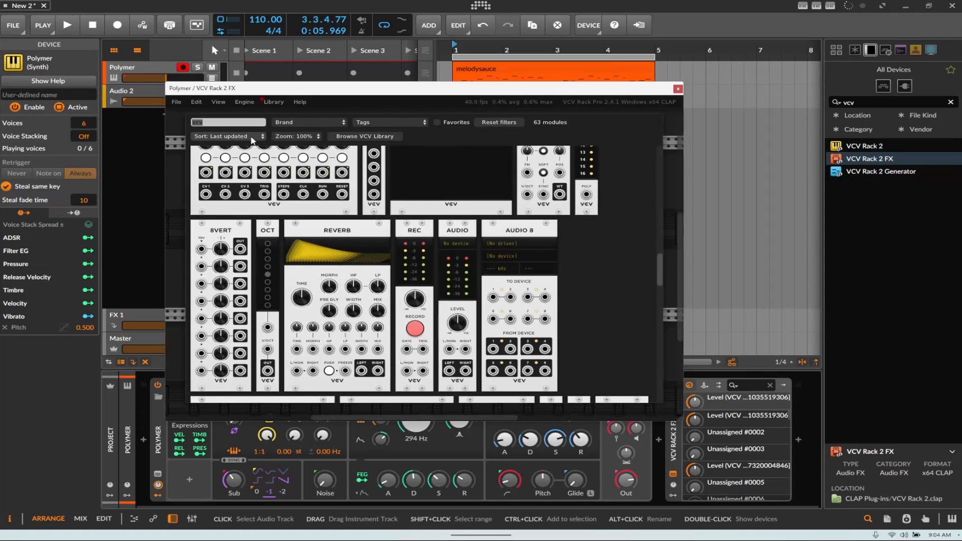
key(BackSpace)
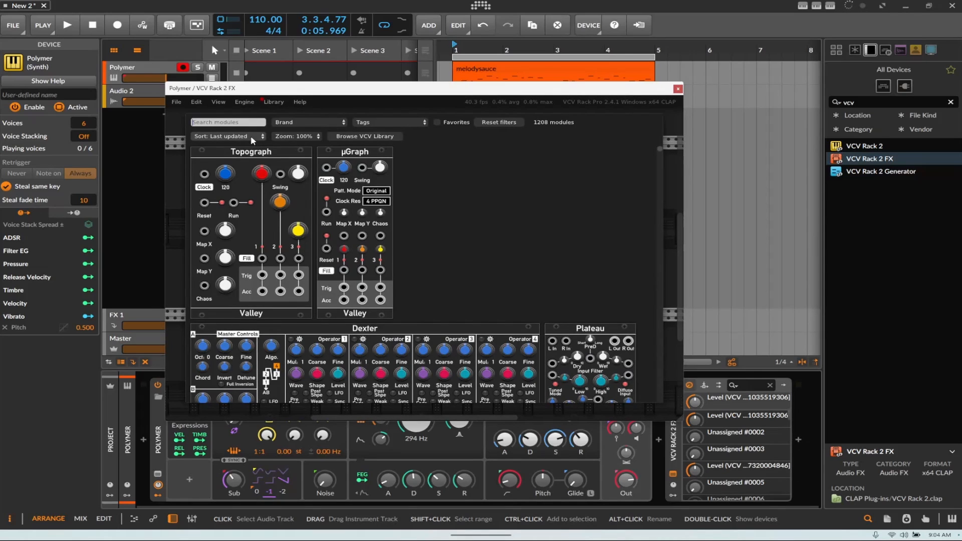
text(plat)
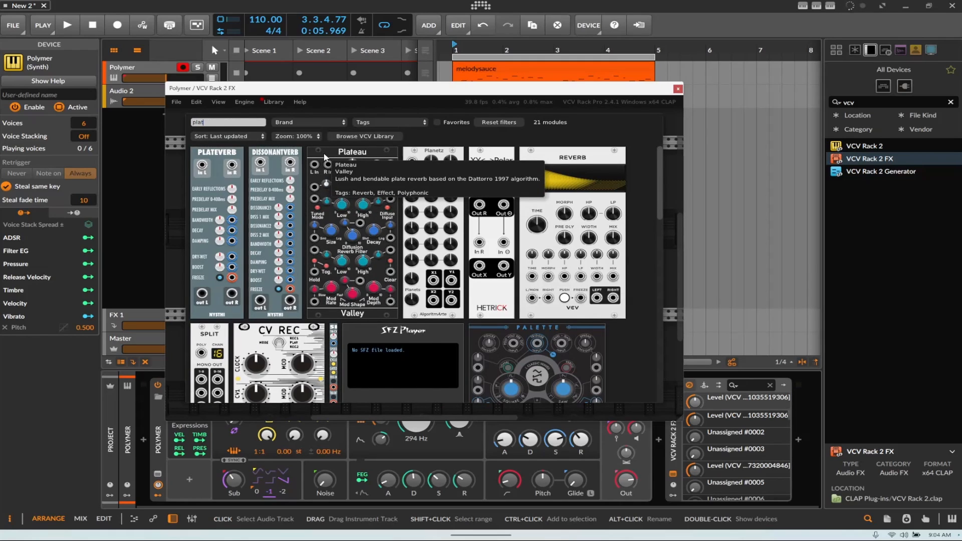
click(324, 156)
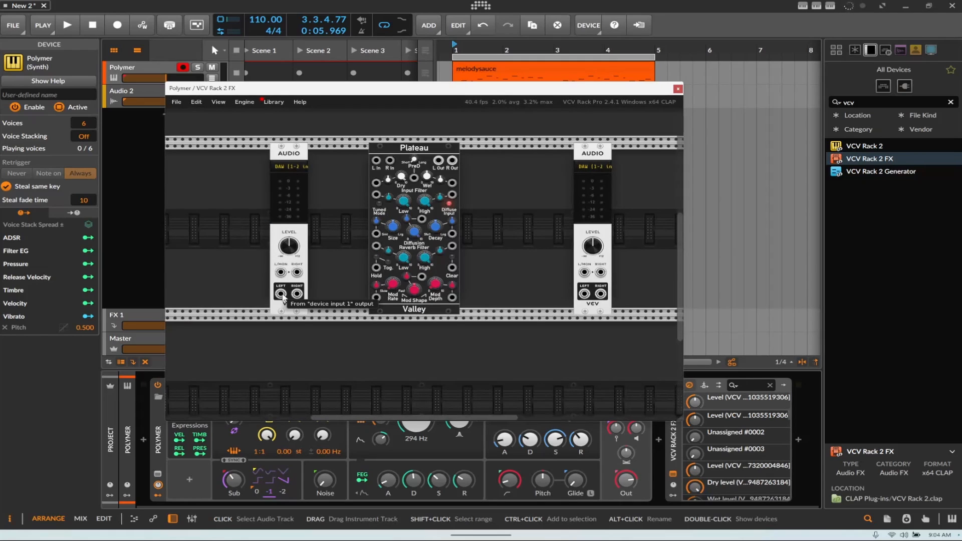
Patch the first Audio module's stereo outputs through Plateau into the second Audio module's left and right inputs, and audition the clip
drag(281, 294, 376, 160)
drag(297, 294, 584, 272)
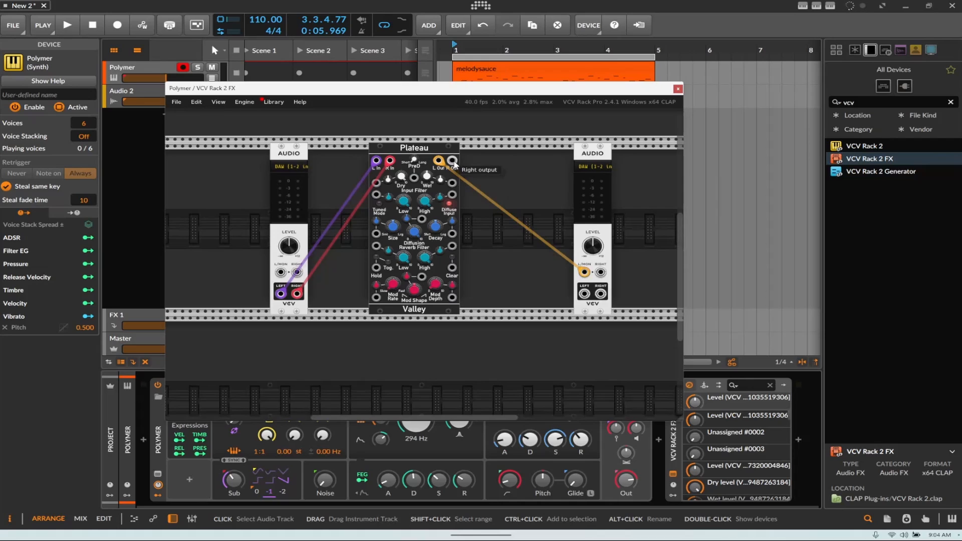
drag(452, 161, 600, 272)
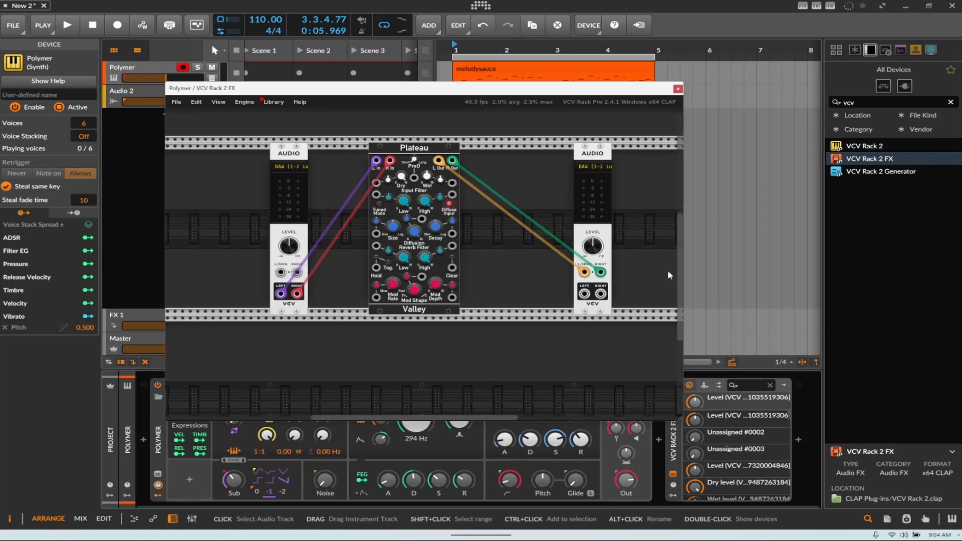
click(91, 27)
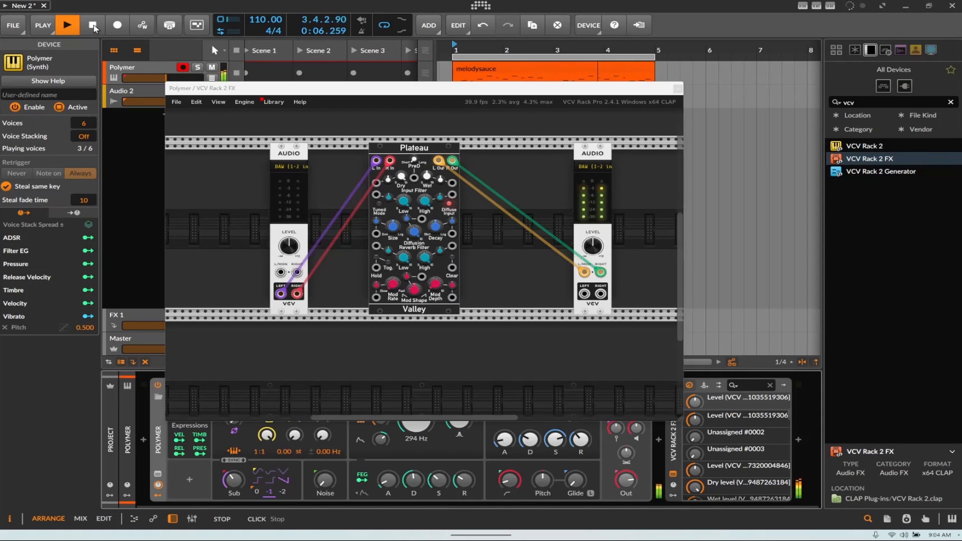
click(93, 26)
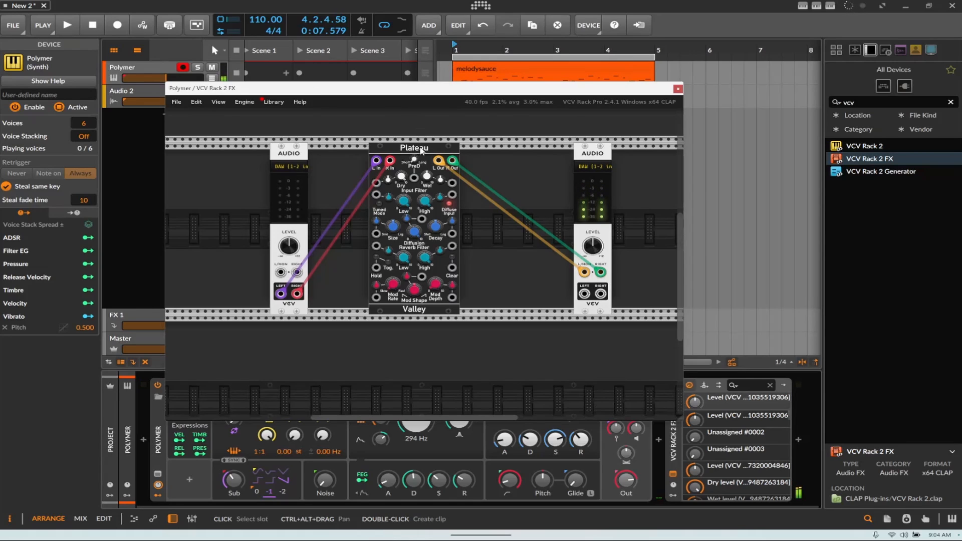
Delete the Plateau module and search the module browser for "delay" with the Effect tag
key(Delete)
right_click(438, 214)
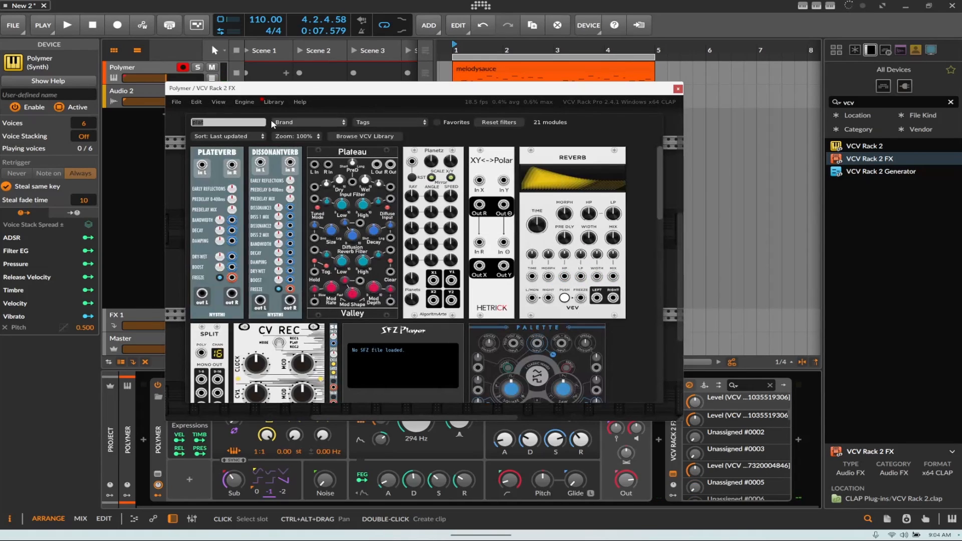
text(delay)
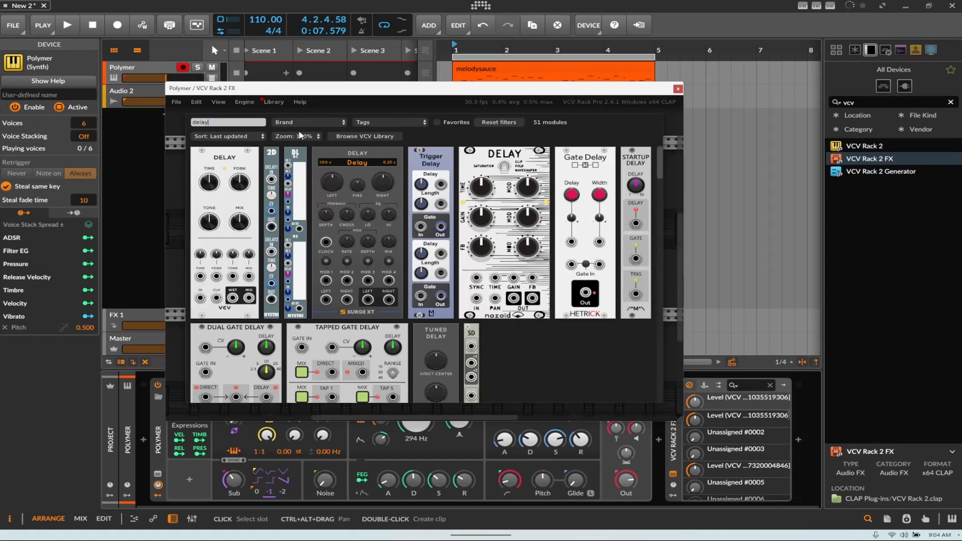
click(379, 121)
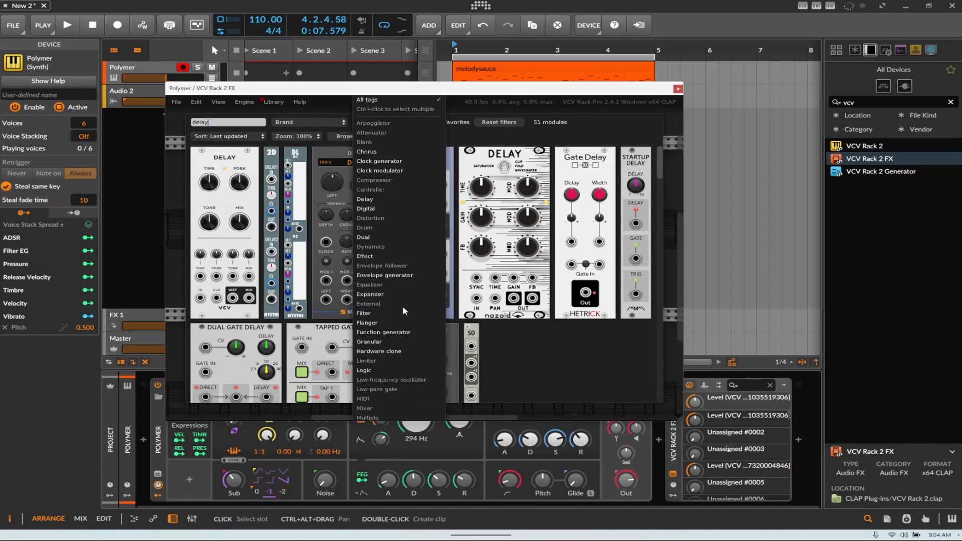
click(397, 255)
scroll(501, 205, down, 5)
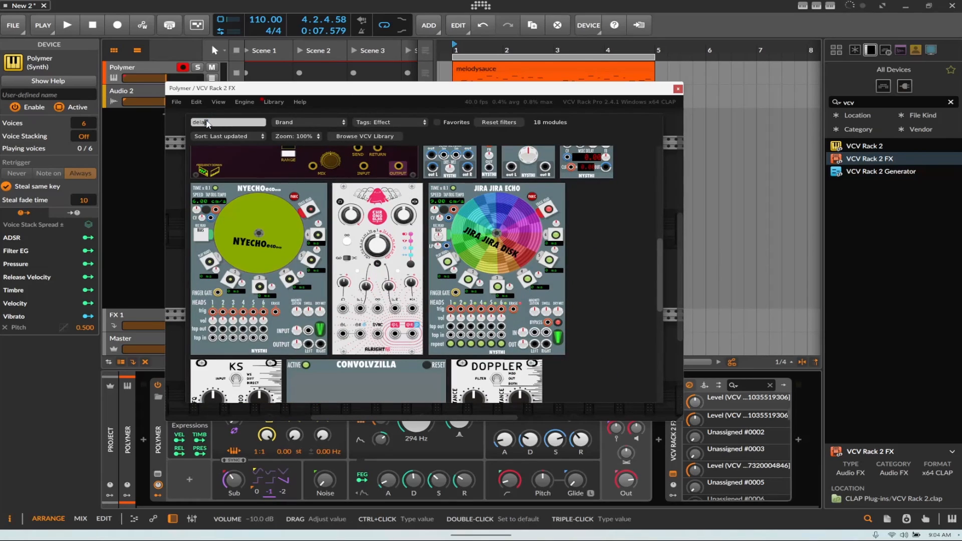
Clear the module search, keep the Effect tag filter, and add the Surge XT Neuron module between the two Audio modules
key(BackSpace)
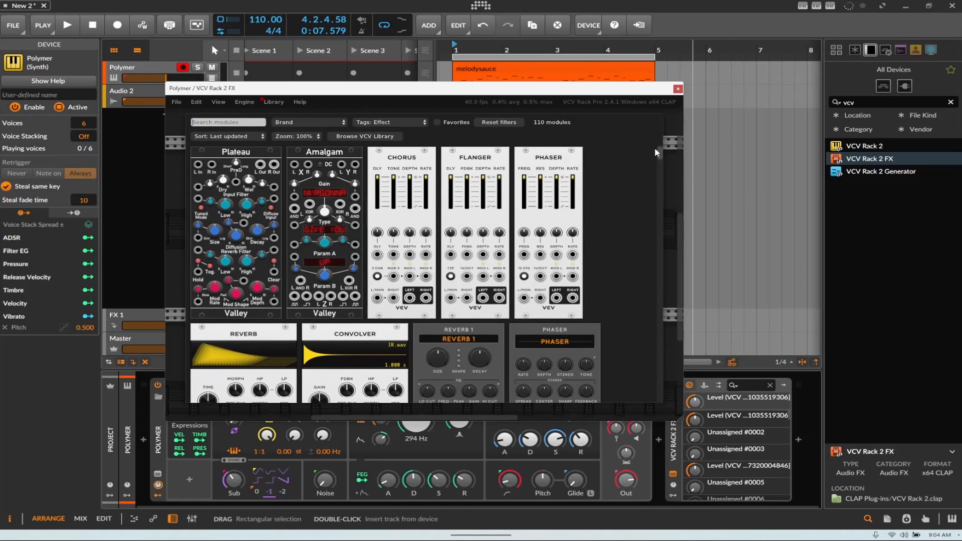
scroll(658, 155, down, 5)
scroll(662, 166, up, 2)
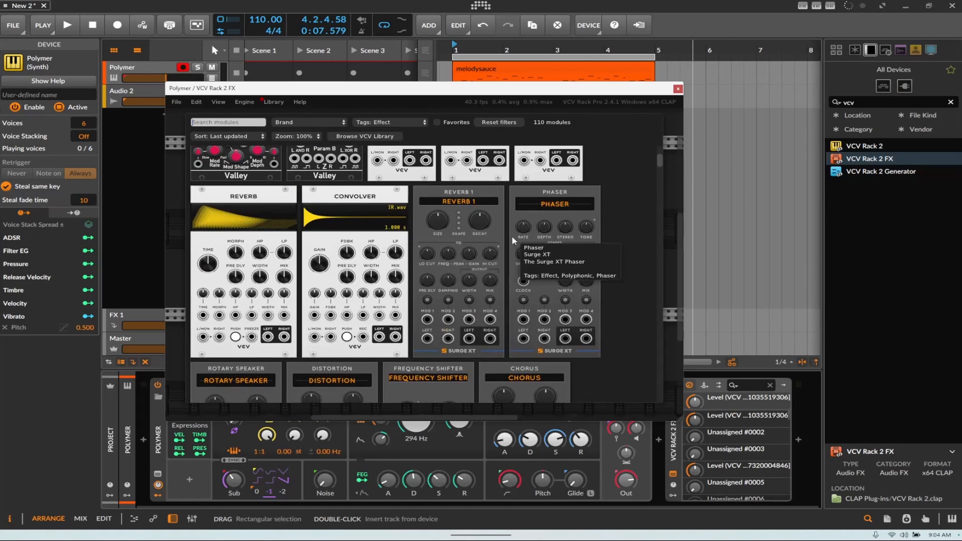
scroll(478, 235, down, 1)
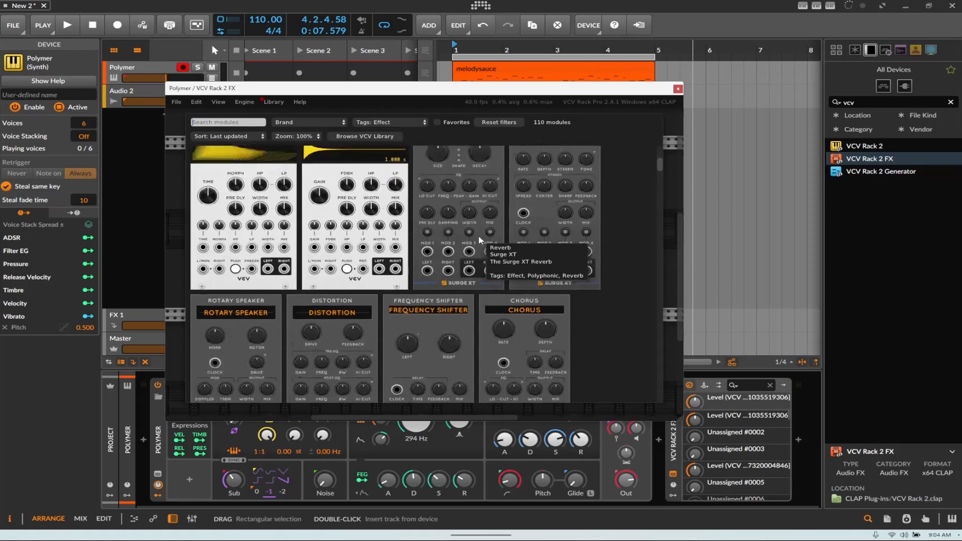
scroll(478, 235, down, 10)
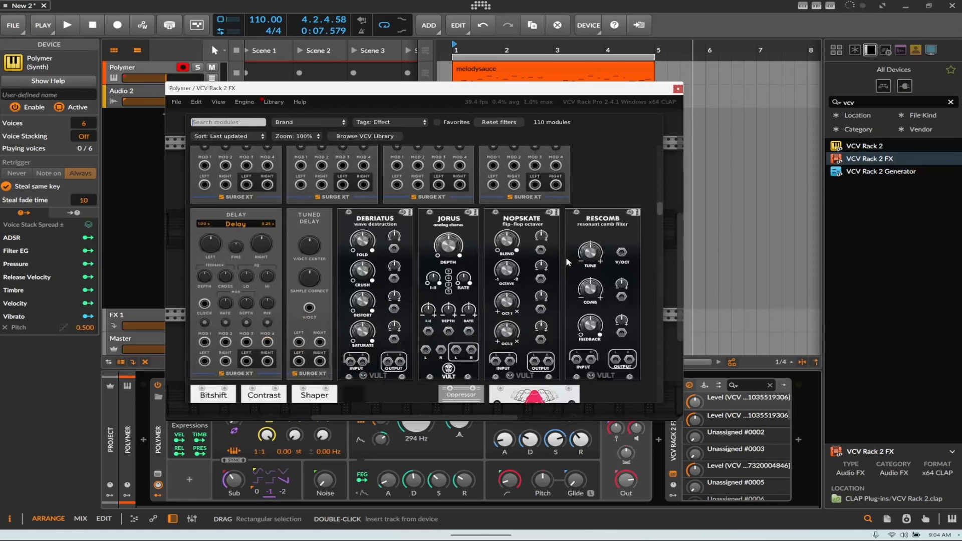
scroll(630, 248, up, 5)
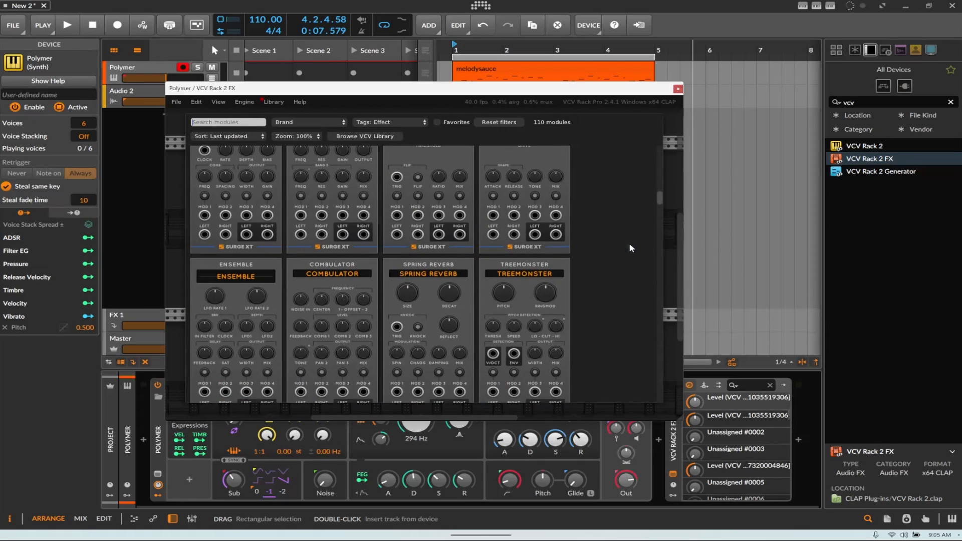
scroll(629, 242, up, 2)
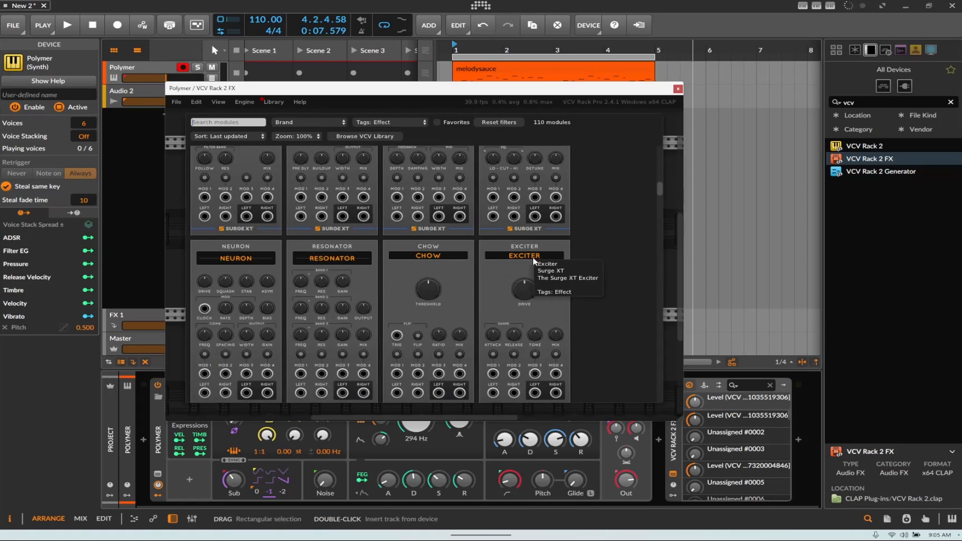
scroll(493, 337, up, 3)
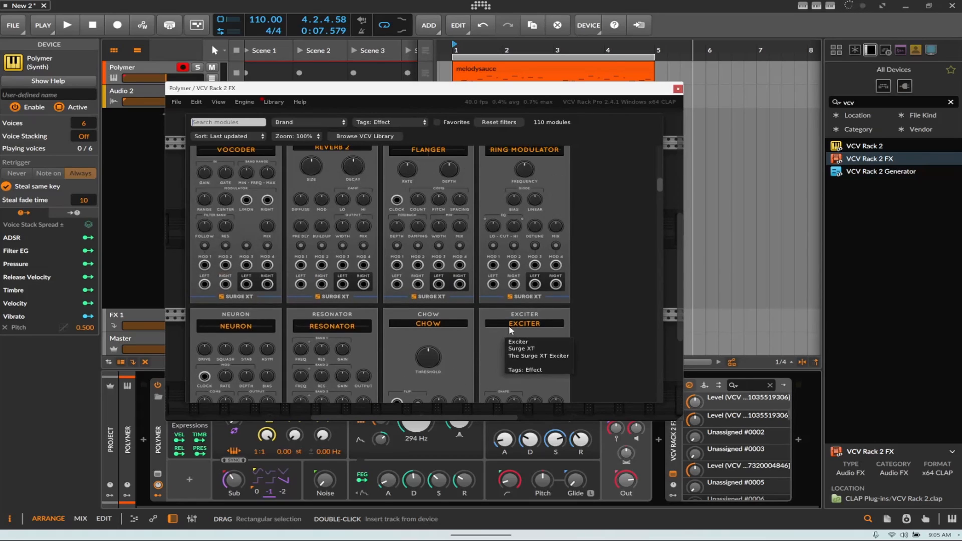
scroll(554, 294, up, 1)
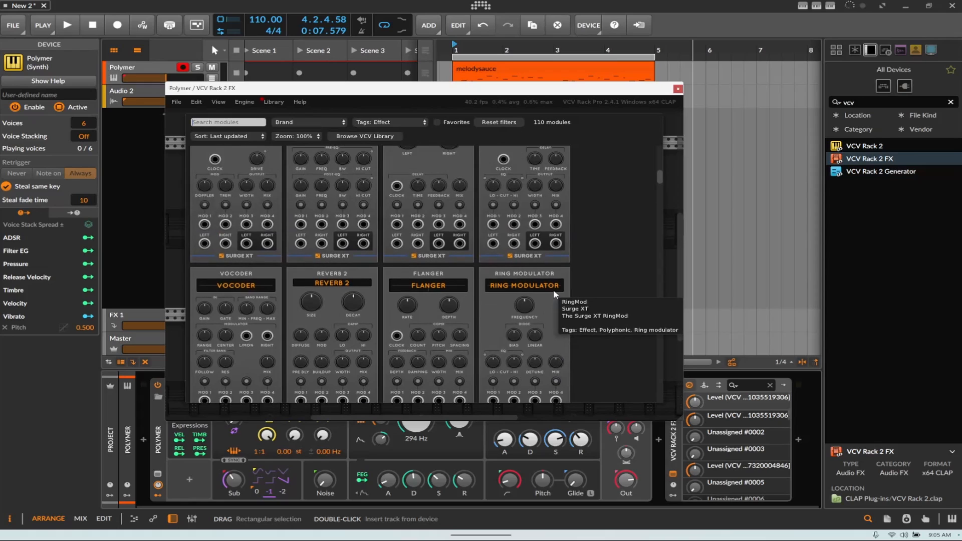
scroll(555, 294, up, 2)
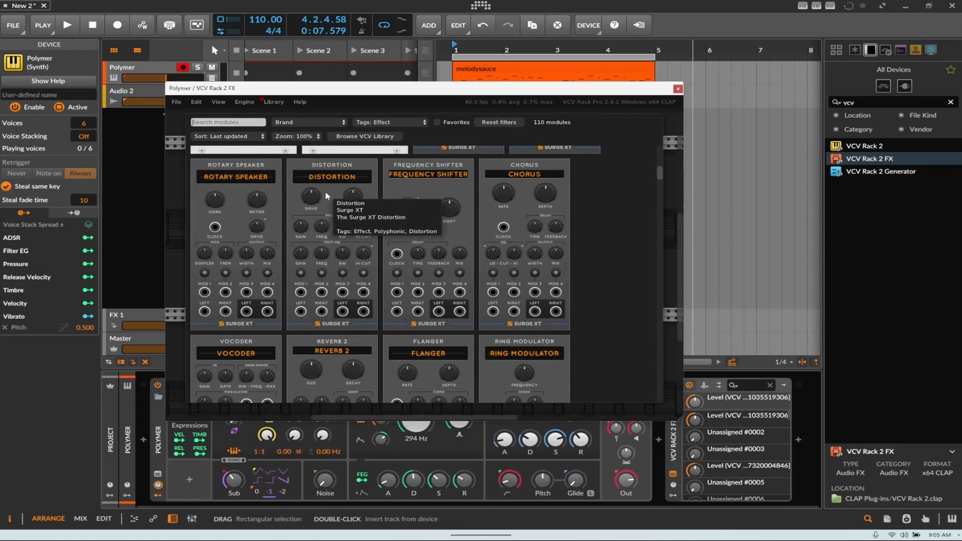
scroll(404, 191, down, 4)
scroll(440, 238, down, 2)
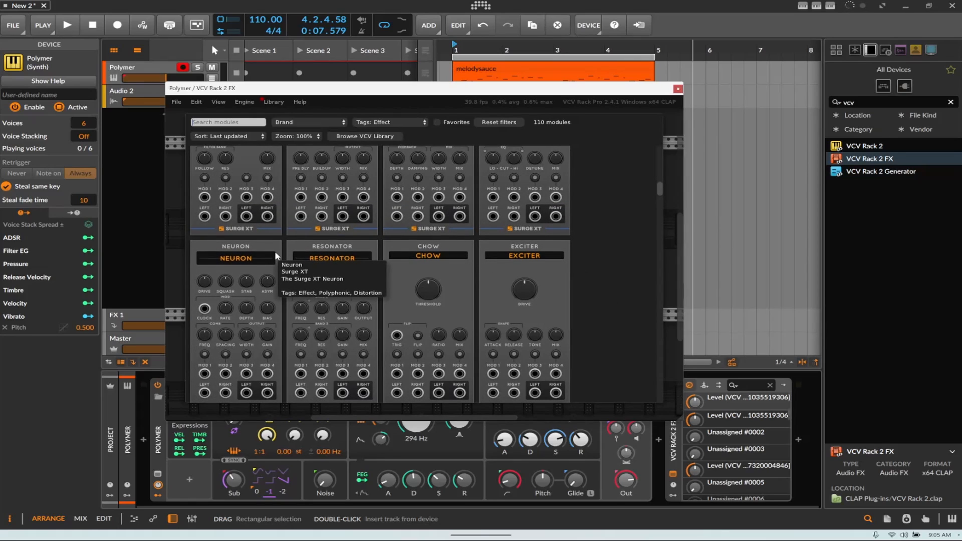
click(221, 254)
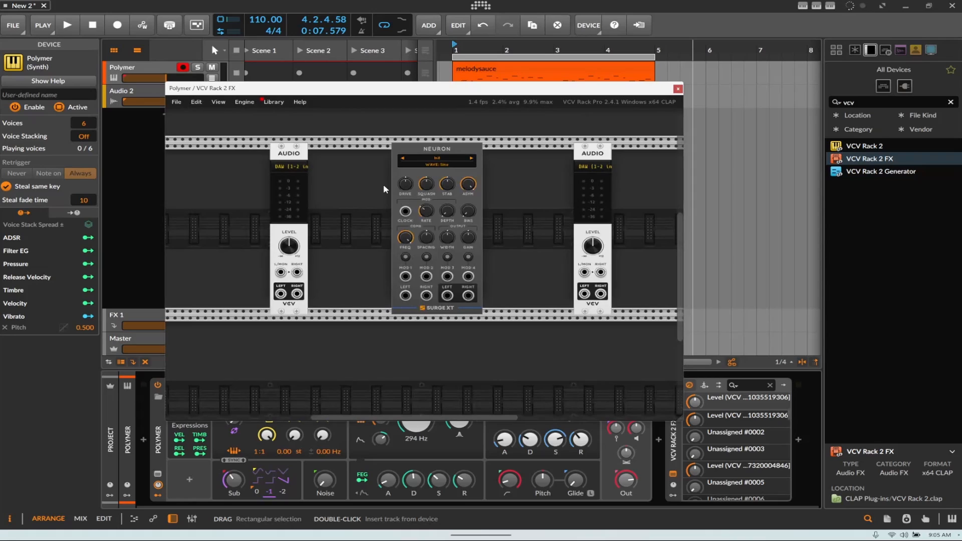
Patch the first Audio module's stereo outputs through Neuron into the second Audio module's left and right inputs
drag(280, 294, 405, 296)
drag(297, 294, 583, 273)
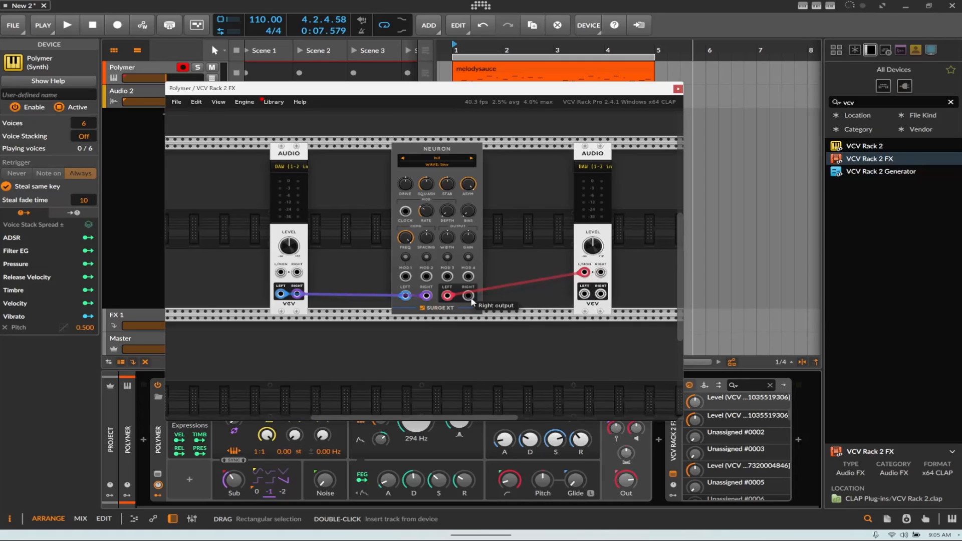
drag(468, 296, 600, 272)
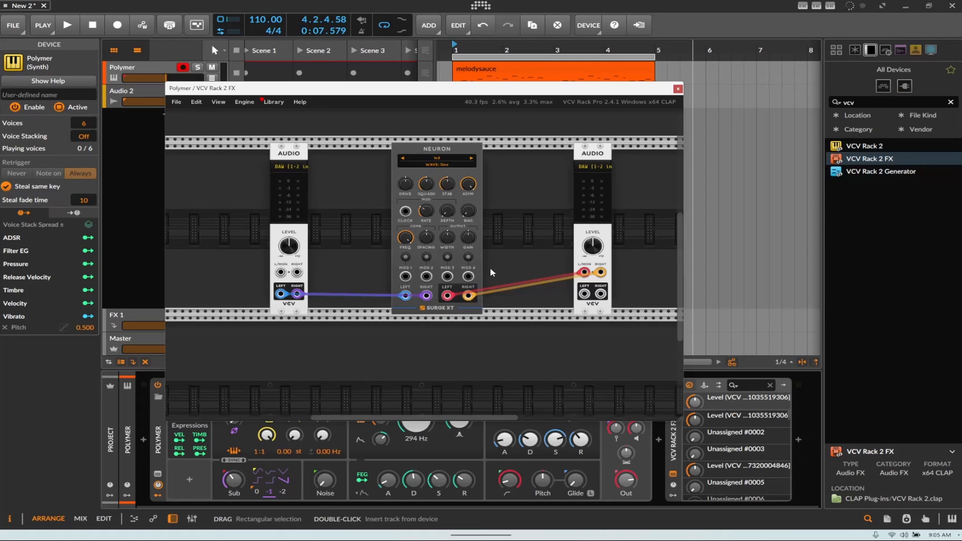
Start playback, raise Neuron's Drive slightly, and try its Disruption and This Cassette presets
click(72, 27)
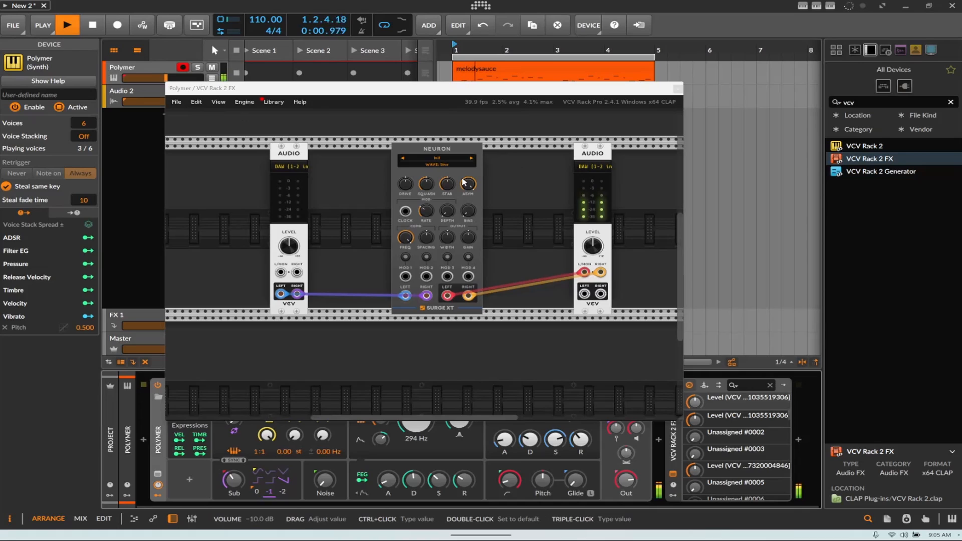
click(402, 192)
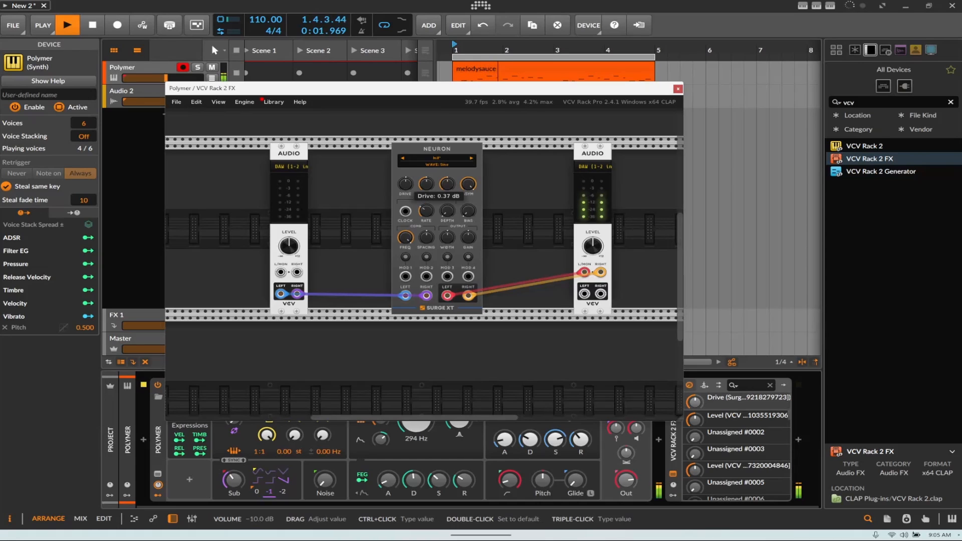
click(467, 158)
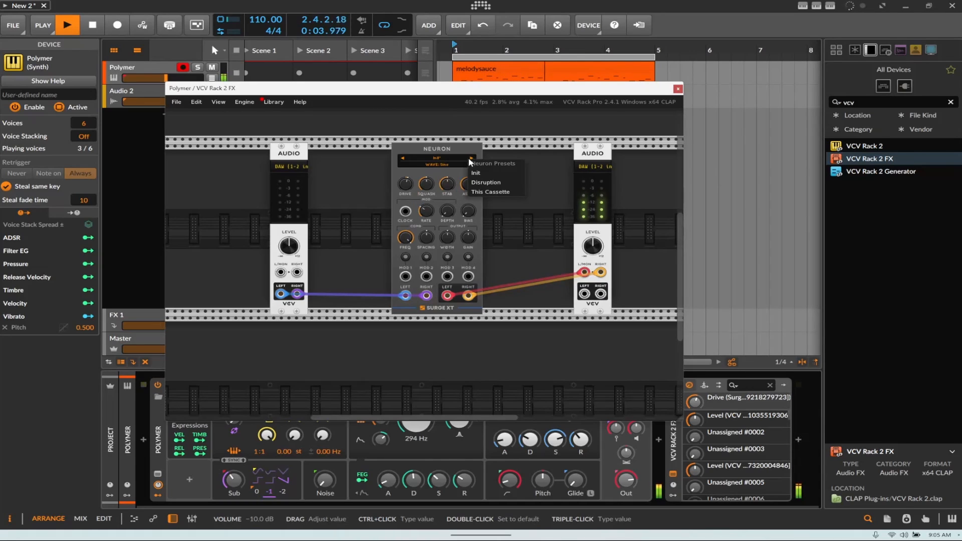
click(474, 182)
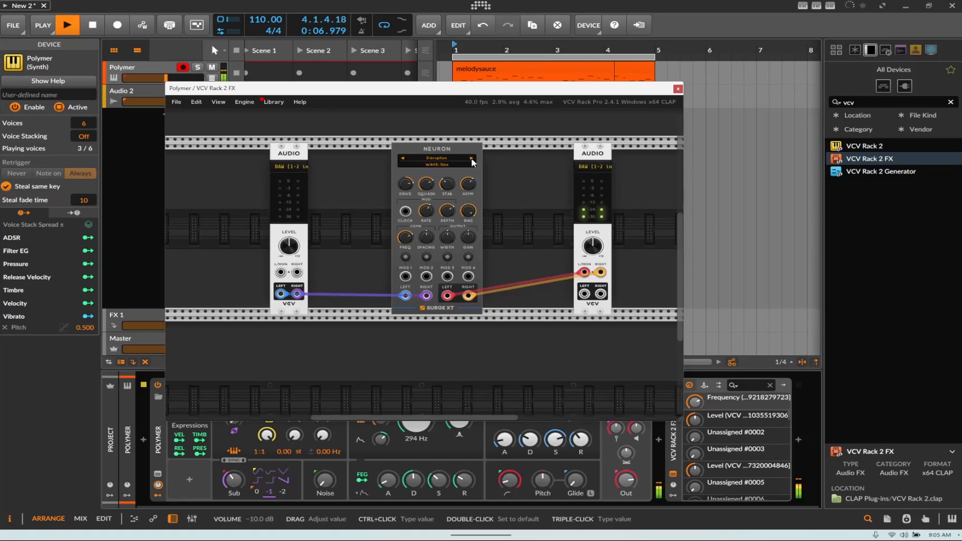
click(472, 160)
Adjust Neuron's Stab and Drive, set Asymmetry to about 74.5 % and Rate to about 0.406 Hz, and stop playback
drag(447, 184, 468, 181)
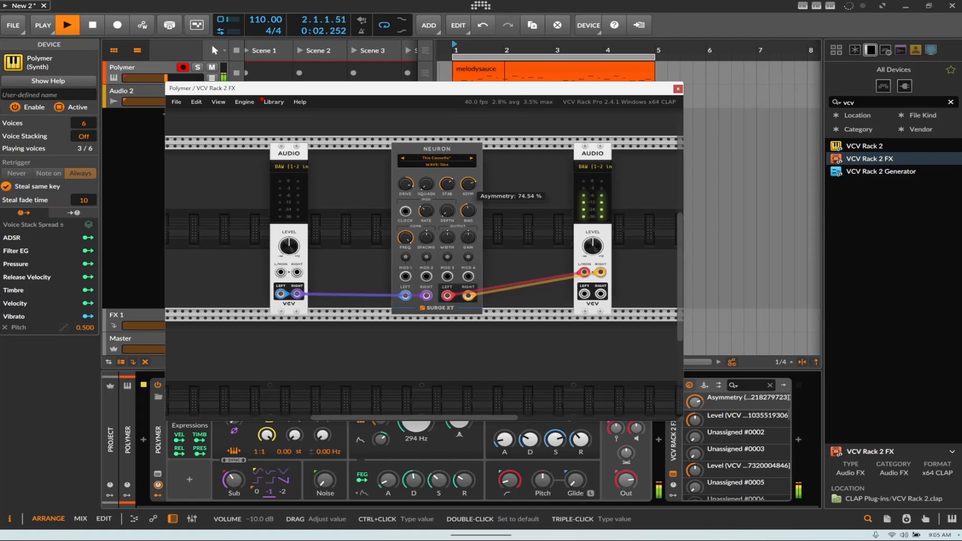
drag(405, 184, 426, 208)
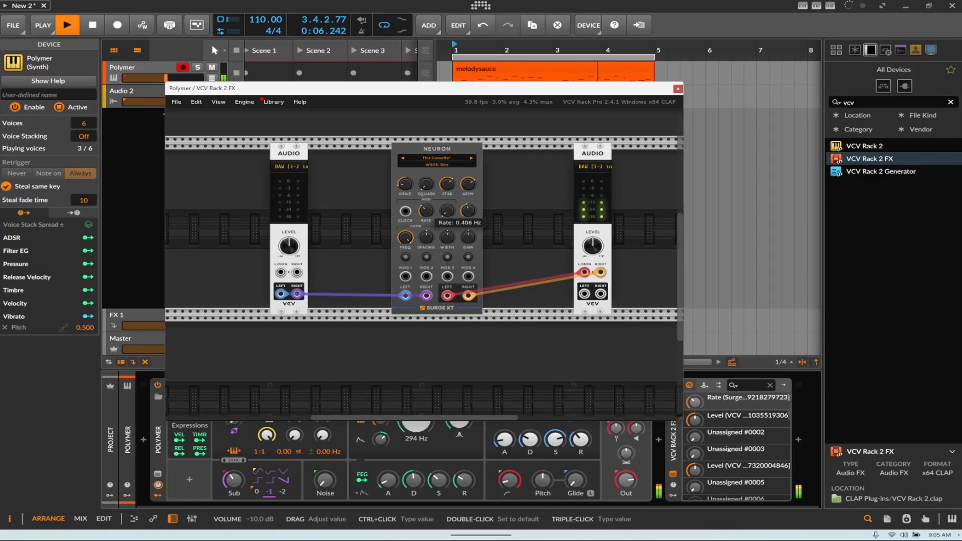
click(92, 25)
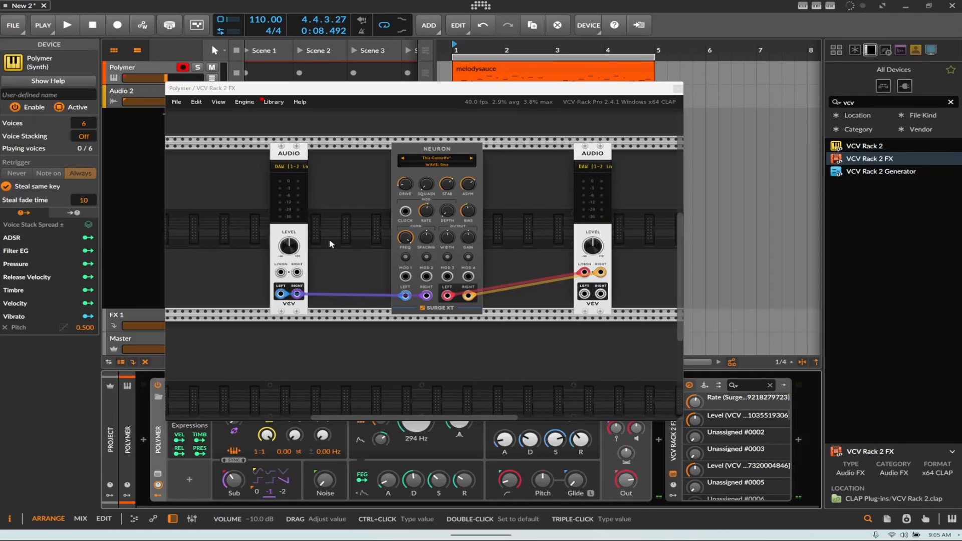
Delete the Neuron module and search the module browser for "host" across all tags
click(432, 149)
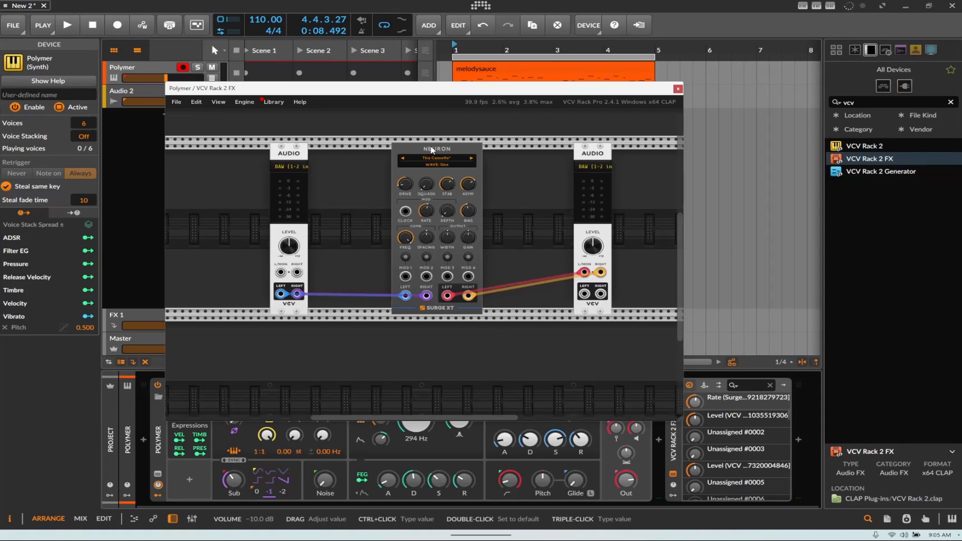
key(Delete)
right_click(373, 209)
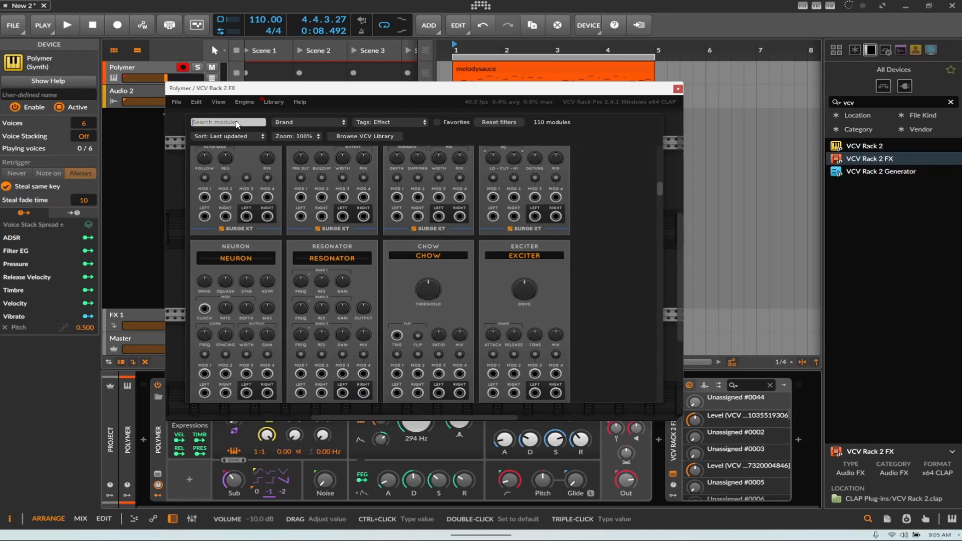
text(host)
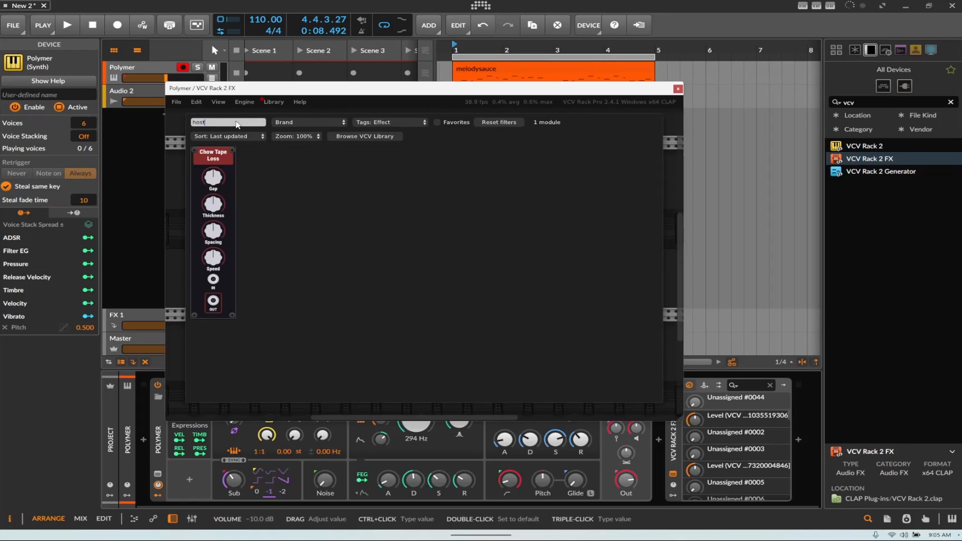
click(362, 123)
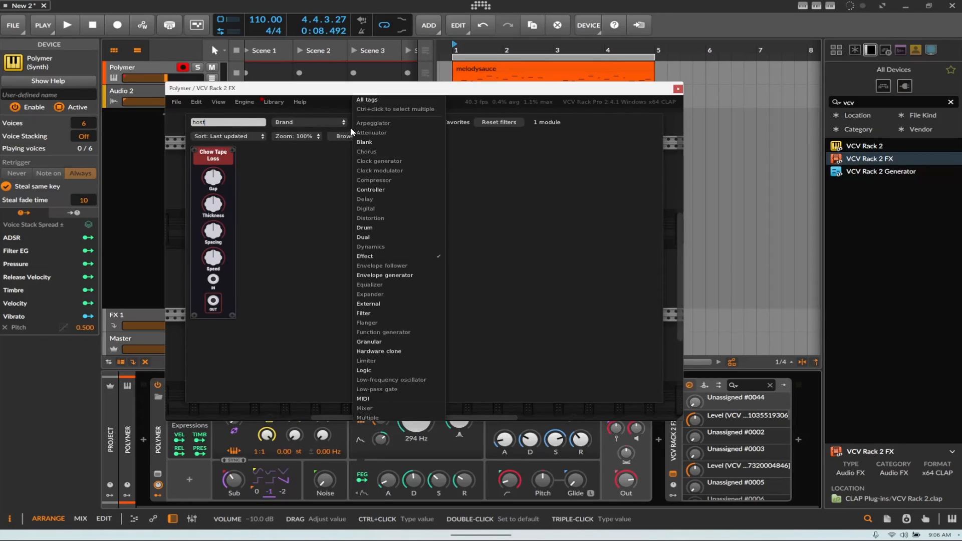
click(366, 102)
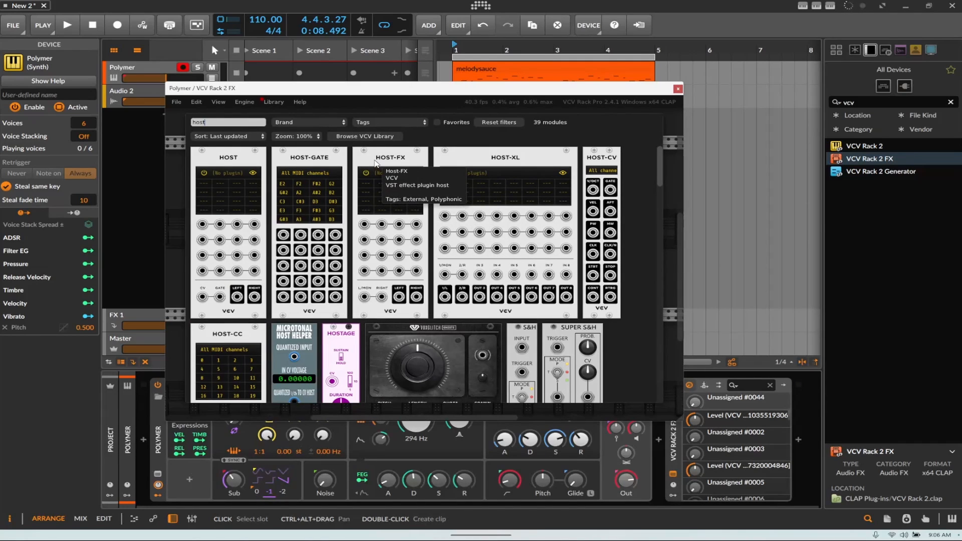
Add the VCV Host-FX module between the two Audio modules and patch the stereo signal through it into the second Audio module
click(375, 163)
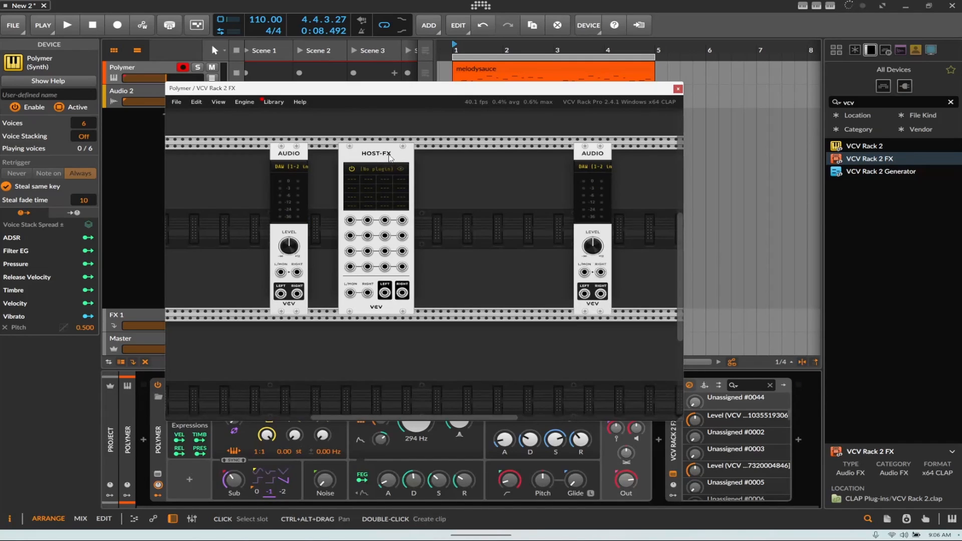
drag(390, 157, 447, 175)
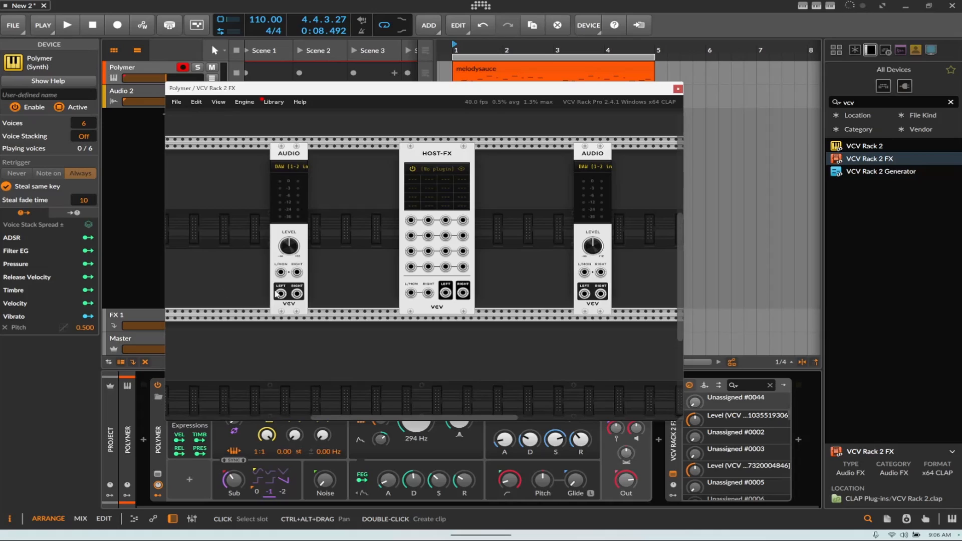
drag(277, 293, 410, 293)
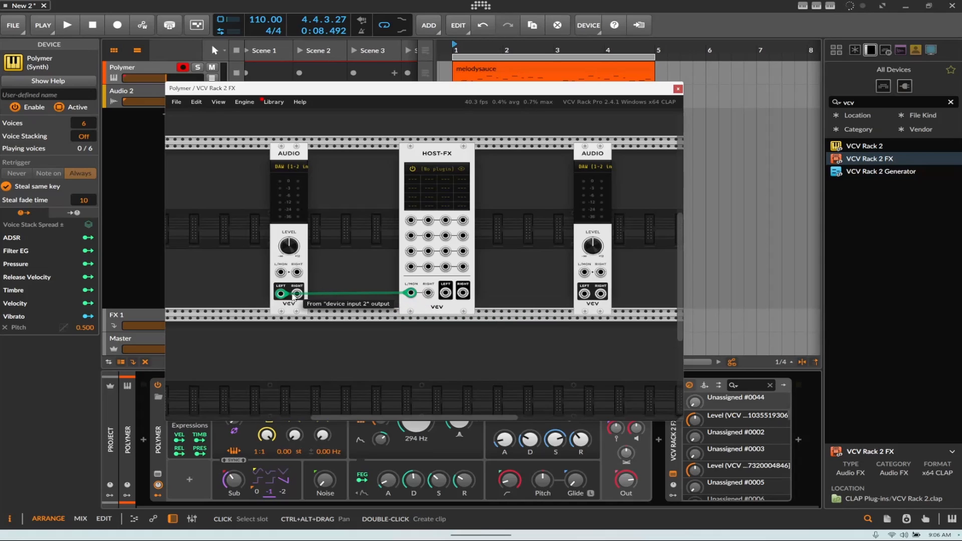
drag(297, 294, 584, 272)
drag(484, 294, 600, 272)
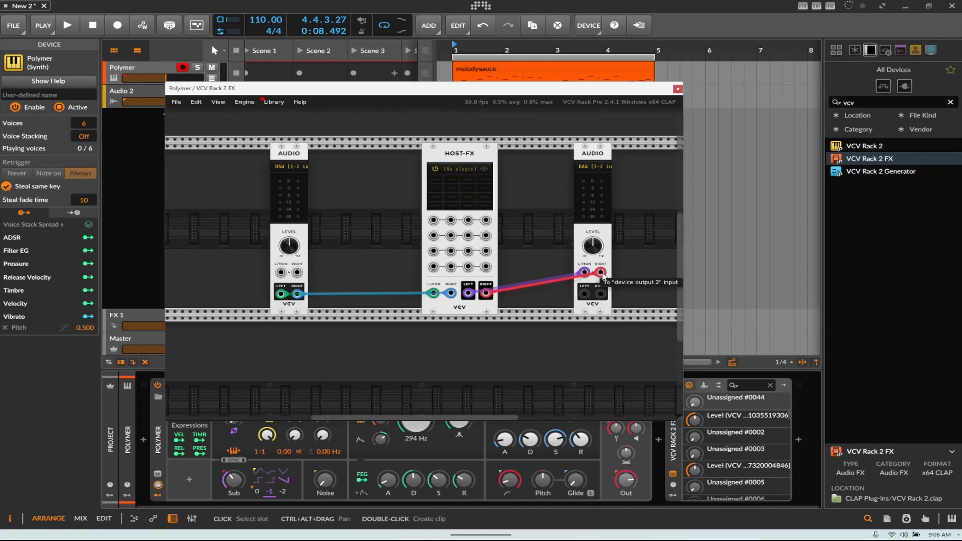
Load the ValhallaSupermassive_x64 plugin from the VST2 folder into Host-FX
click(440, 174)
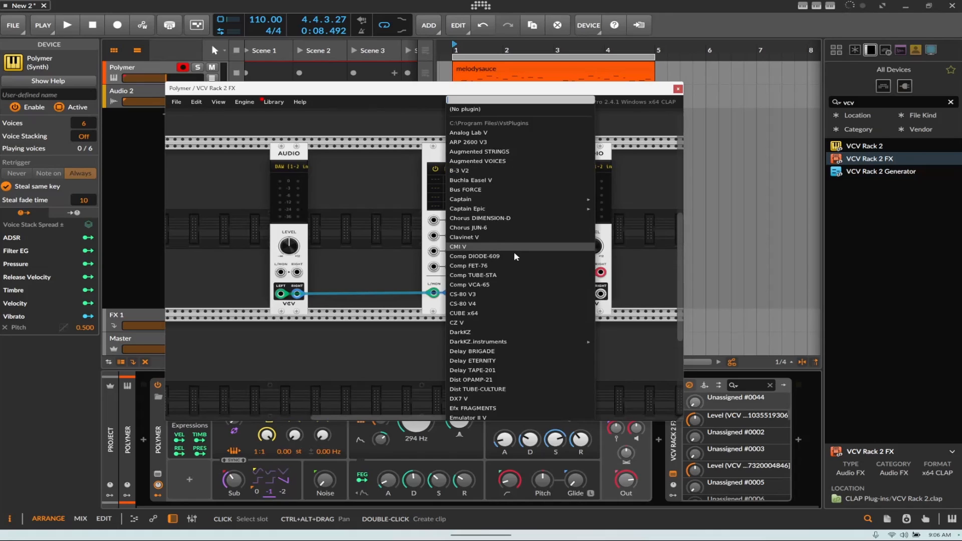
scroll(512, 251, down, 5)
scroll(504, 247, down, 10)
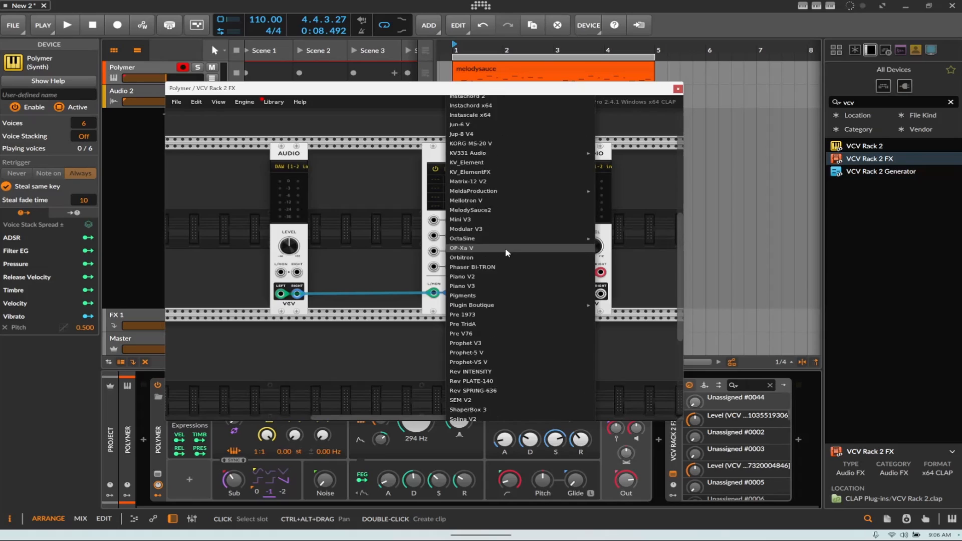
scroll(505, 249, down, 15)
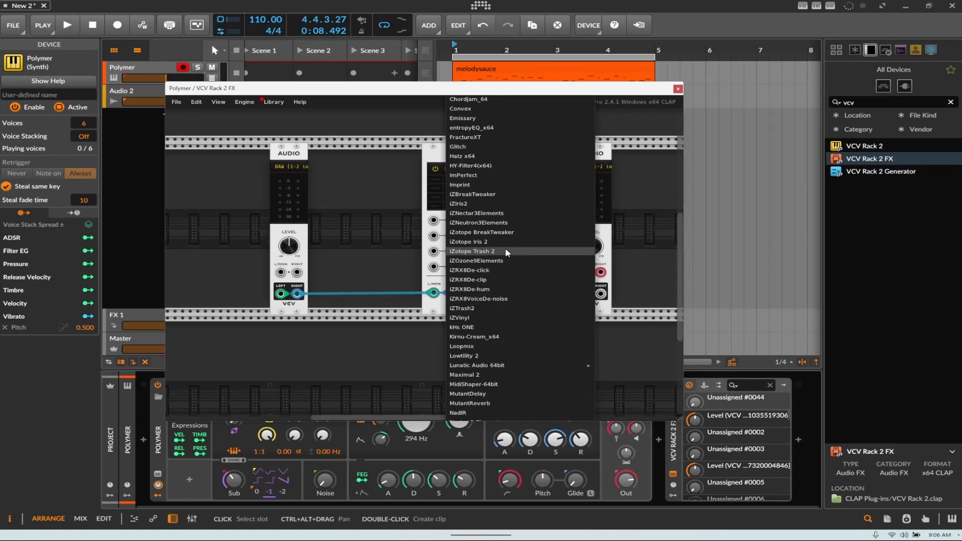
scroll(505, 251, down, 10)
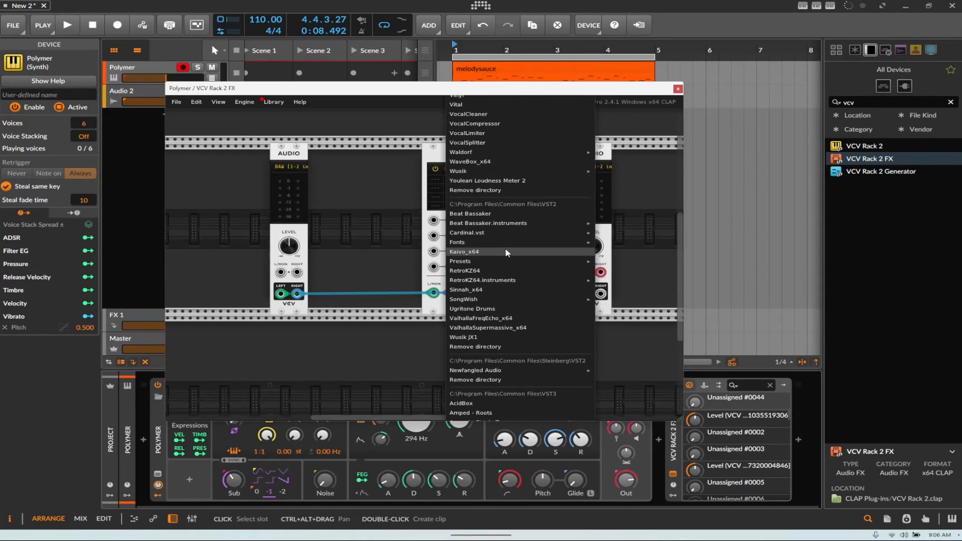
click(512, 327)
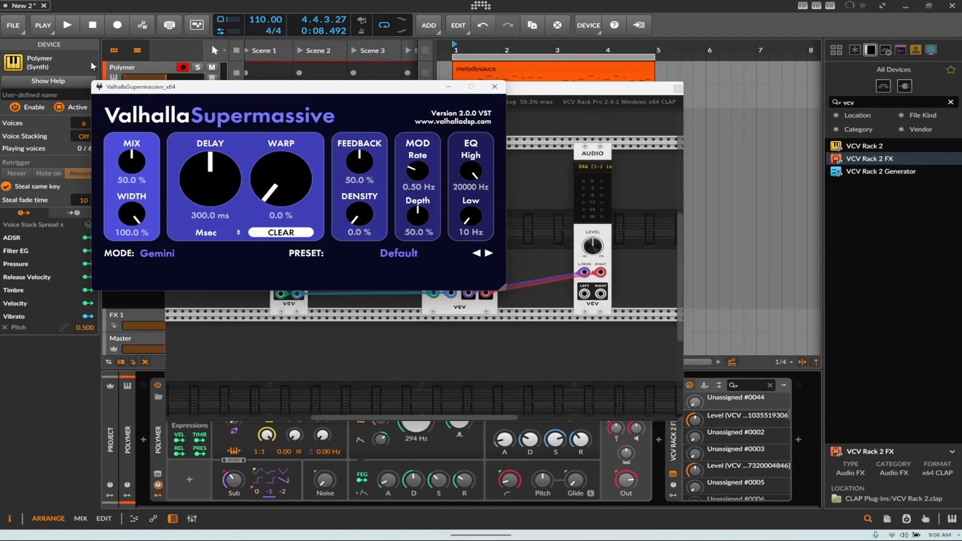
Start playback, move the plugin window clear of the first Audio module, and set Supermassive's Delay to 132 ms and Warp to 34.8 %
key(space)
drag(179, 88, 489, 159)
drag(574, 259, 531, 260)
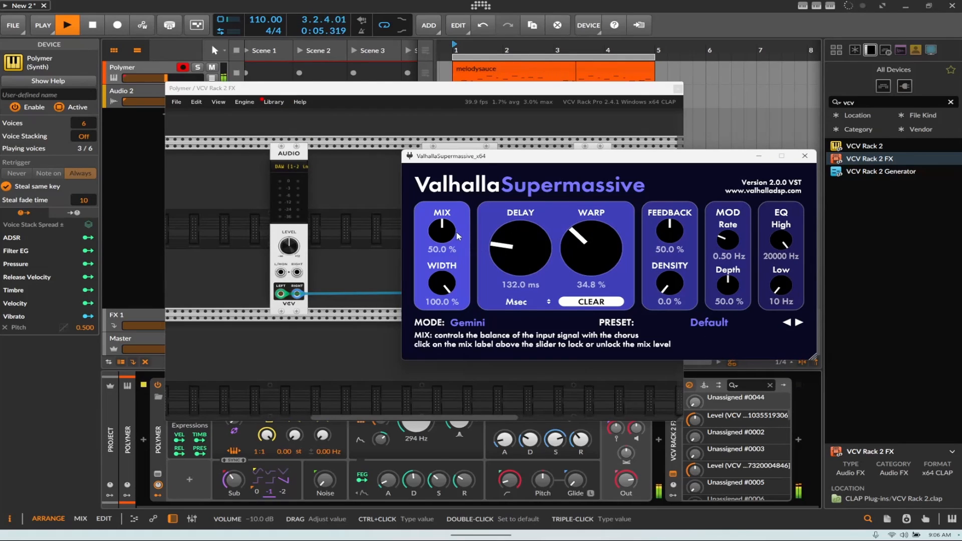
Lower Supermassive's Mix to 31.2 % and switch the plugin to the DottedEighthOrbits preset
drag(455, 231, 456, 249)
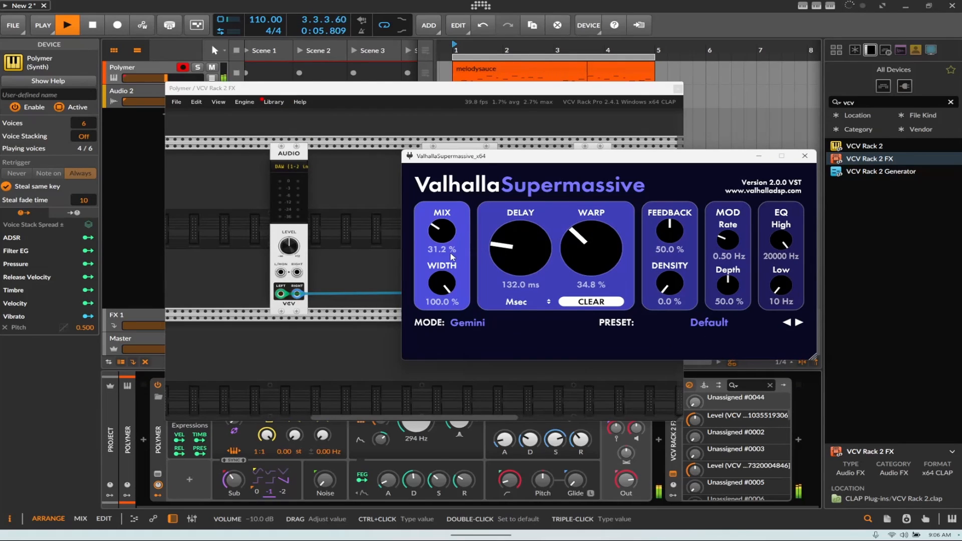
click(798, 323)
click(798, 323)
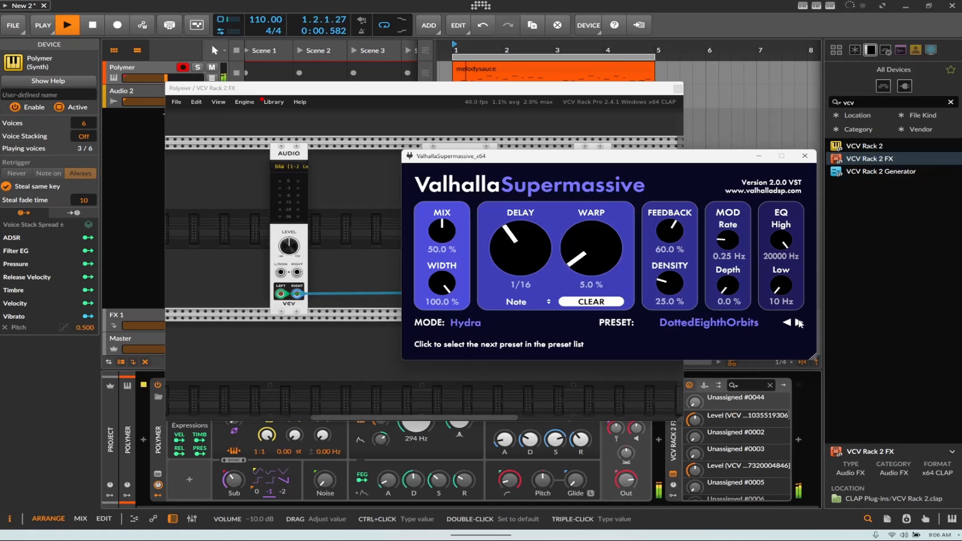
Move the plugin window clear of Host-FX and map its first cell to Supermassive's Delay, setting the delay to 1/8
drag(662, 155, 633, 300)
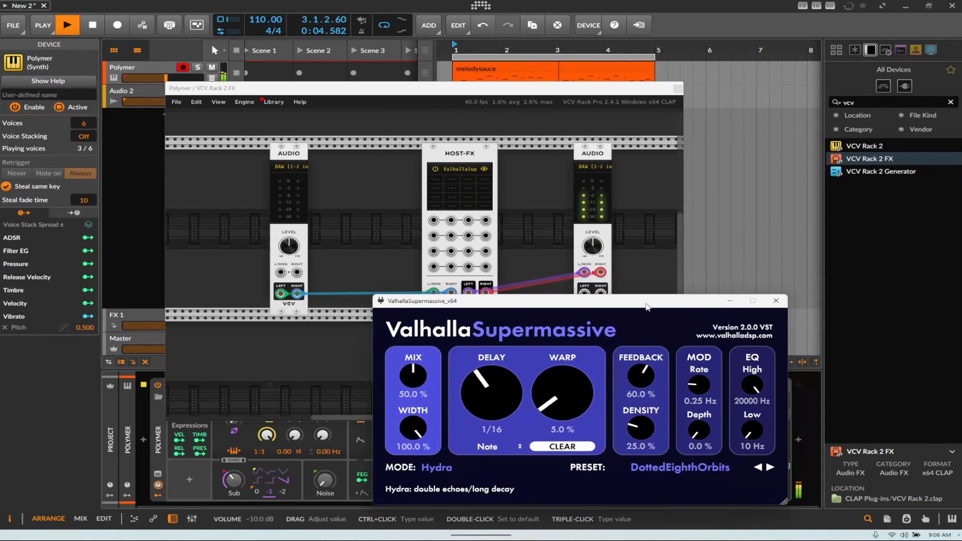
click(433, 218)
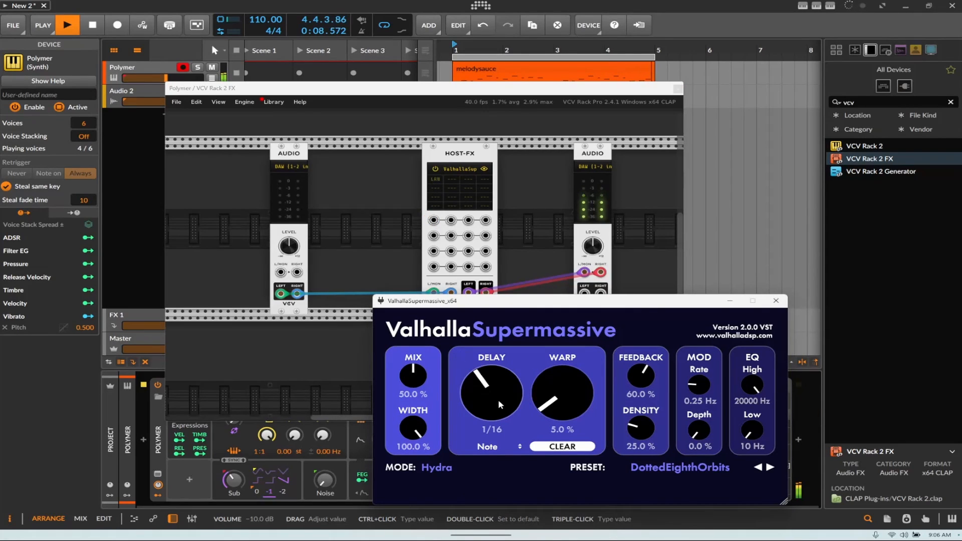
drag(498, 399, 498, 390)
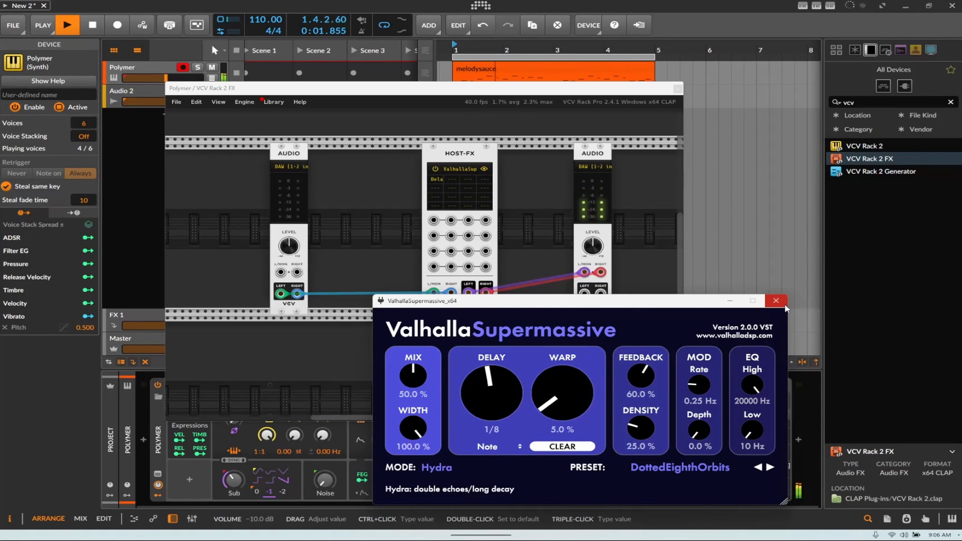
Stop playback, move the plugin window away from Host-FX's jacks, and set Supermassive's Delay to 1/16
drag(717, 304, 787, 264)
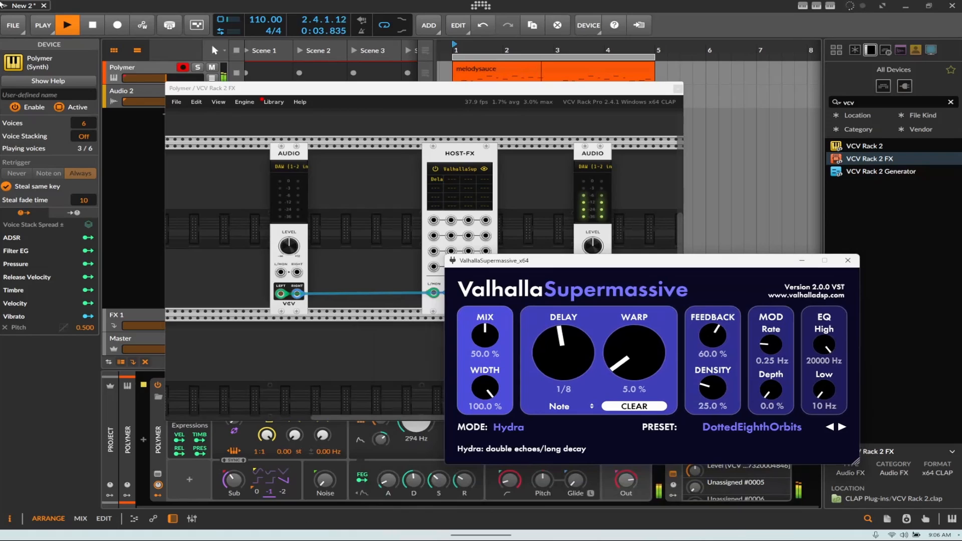
click(85, 24)
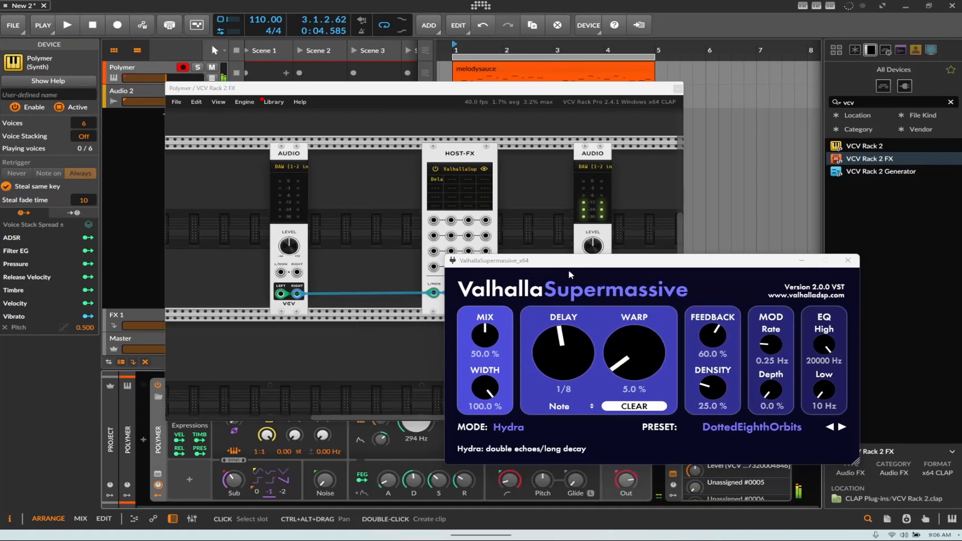
drag(569, 272, 677, 262)
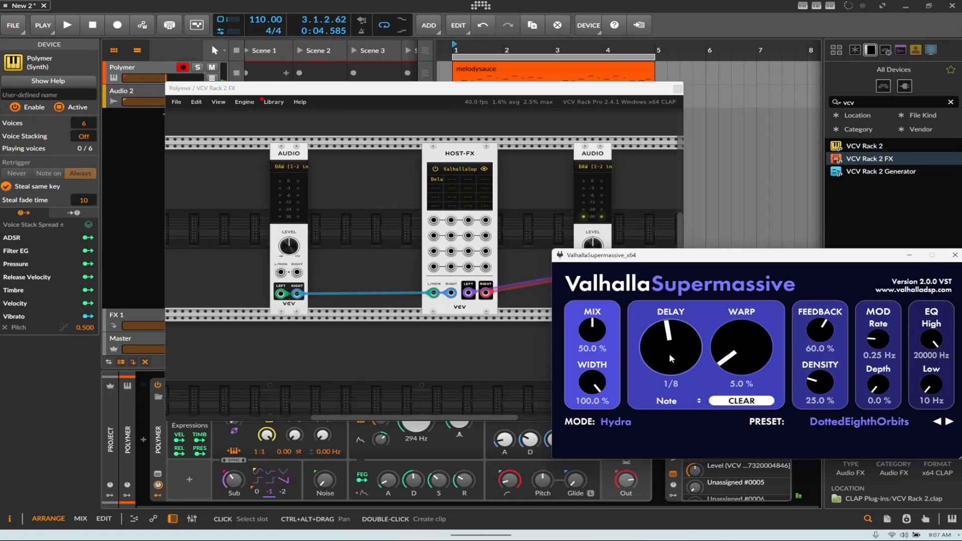
drag(669, 358, 668, 362)
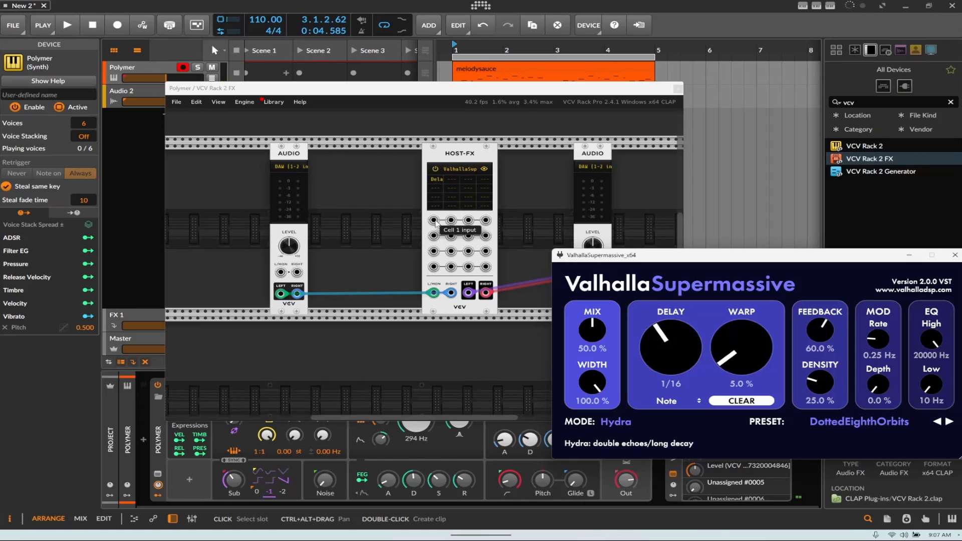
Search the module browser for "lfo" and add the VCV LFO module in the row below Host-FX
right_click(373, 365)
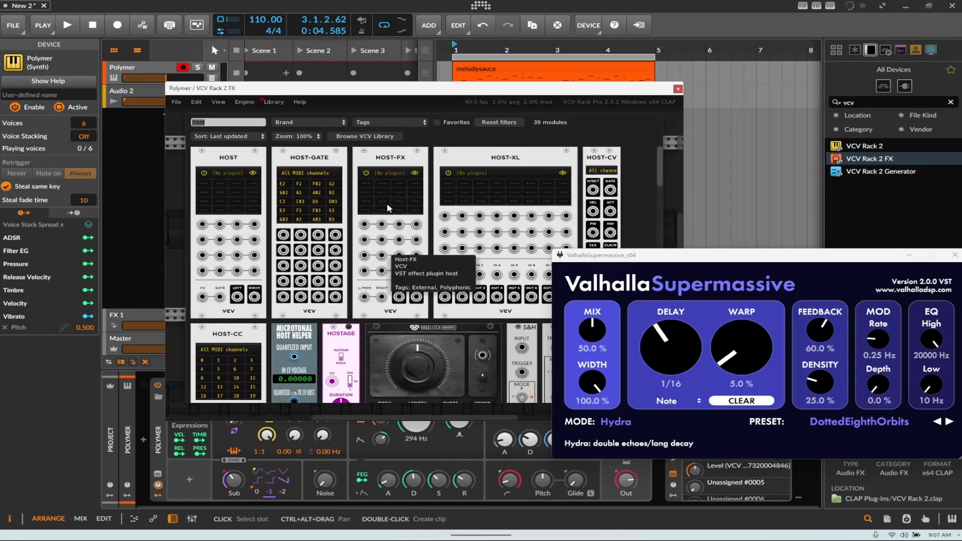
text(lfo)
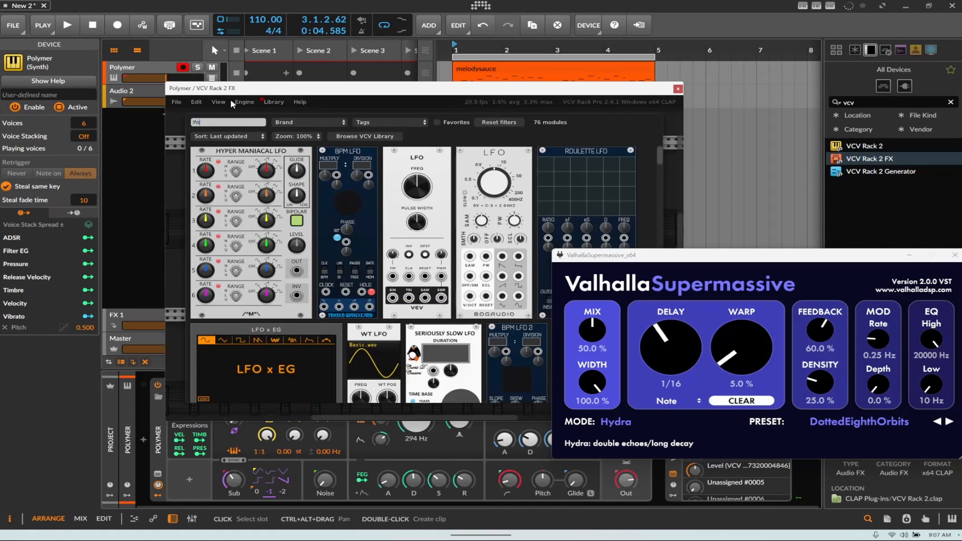
click(393, 251)
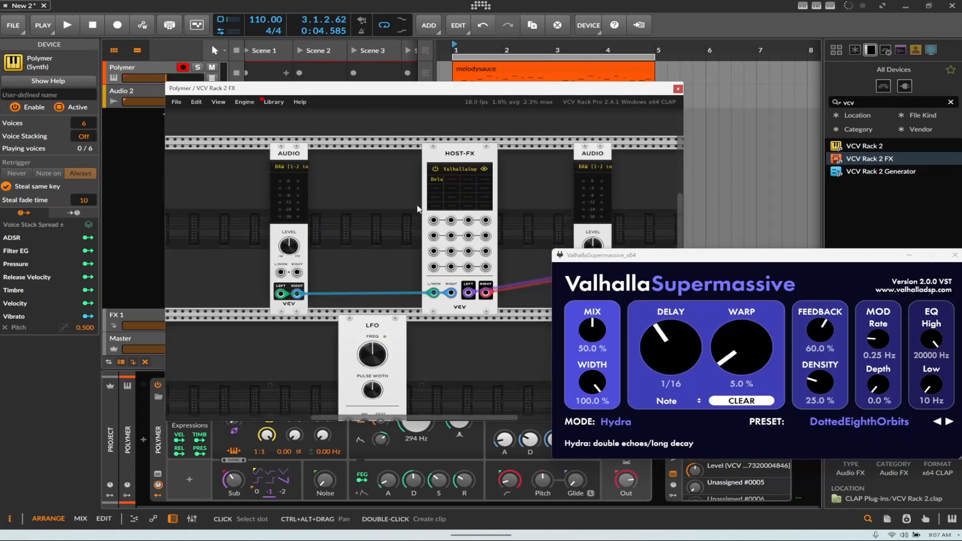
Patch the LFO's sine output into the Cell 1 input of Host-FX
scroll(373, 382, down, 3)
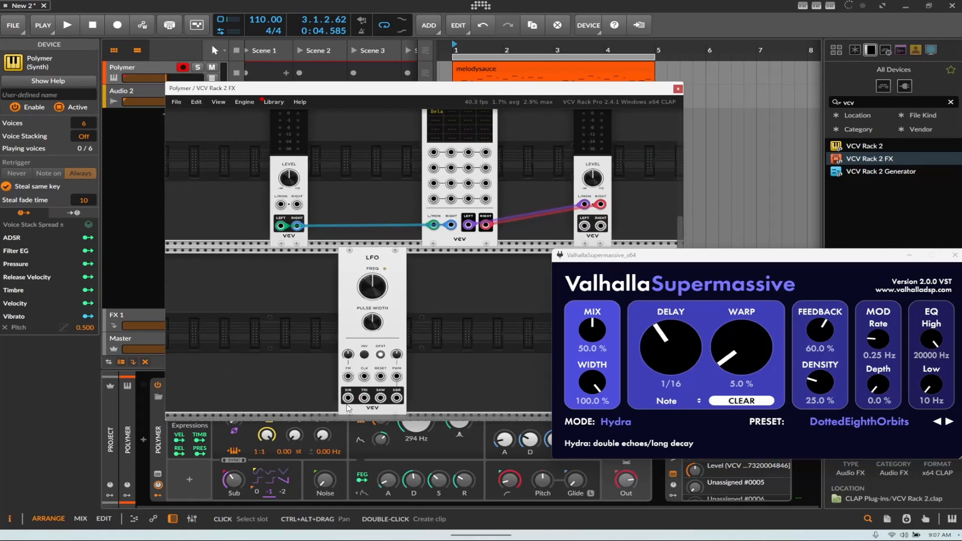
drag(349, 407, 433, 152)
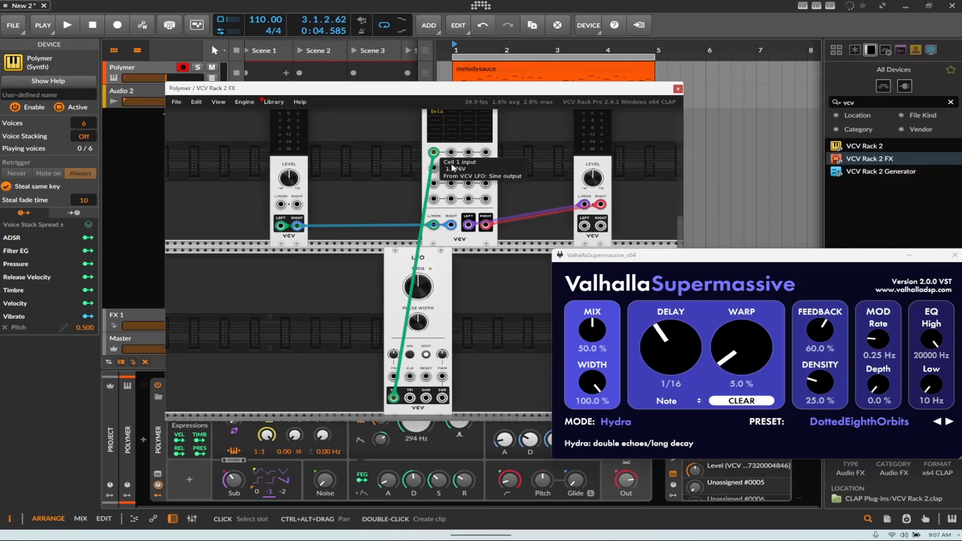
scroll(566, 180, up, 2)
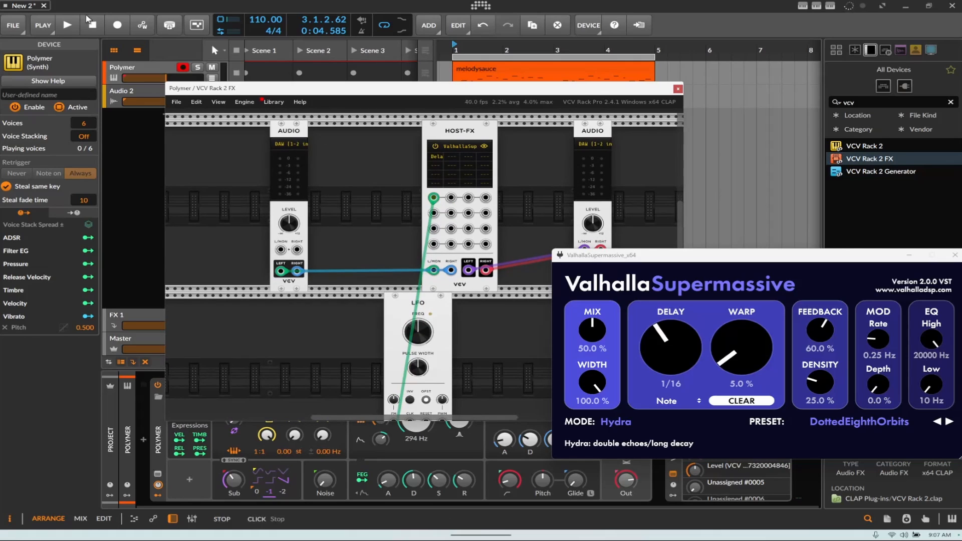
During playback, move the LFO between the first Audio module and Host-FX and lower its frequency, stopping the transport when done
click(68, 25)
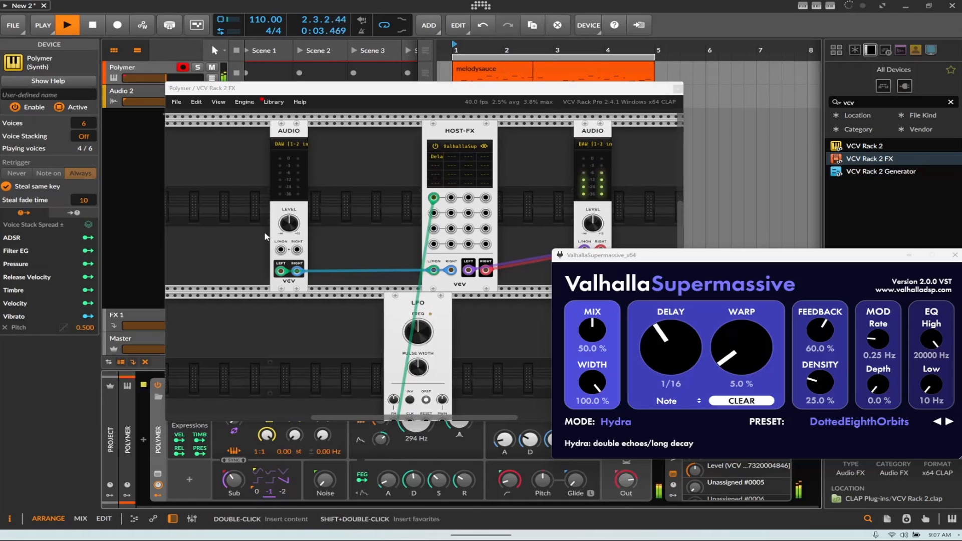
click(400, 306)
drag(399, 307, 374, 296)
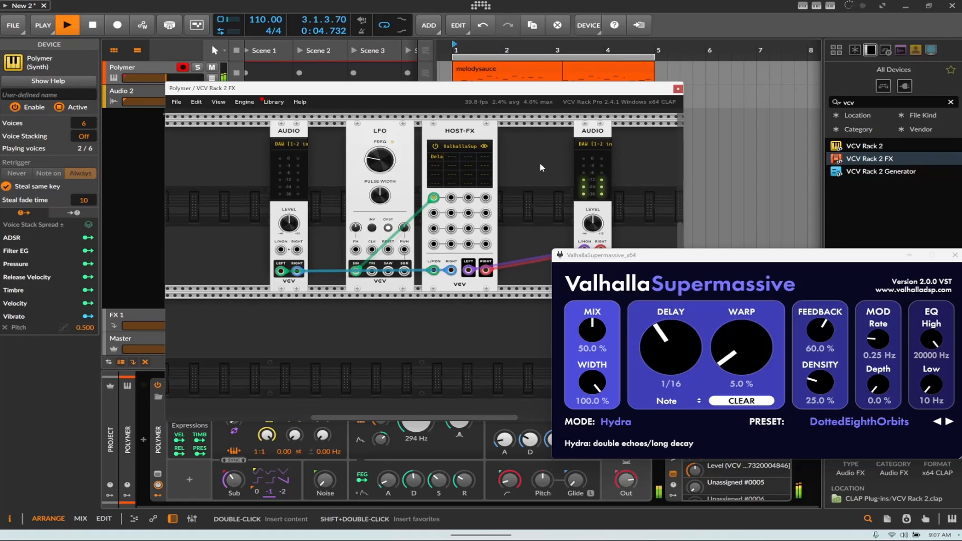
click(97, 23)
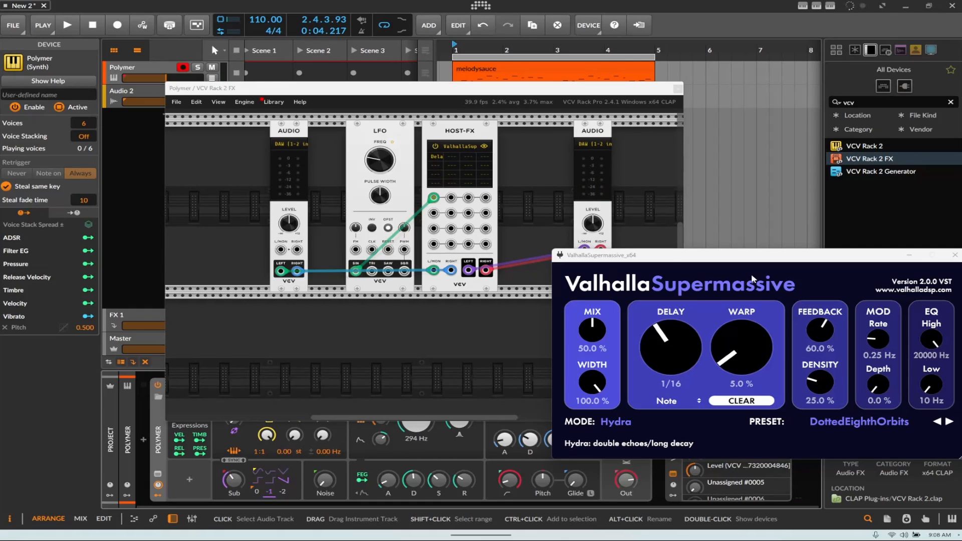
Map Host-FX's second cell to Supermassive's Feedback and patch the LFO's saw output into the Cell 2 input
mouse_move(805, 329)
mouse_down()
mouse_move(817, 345)
mouse_move(808, 332)
mouse_up()
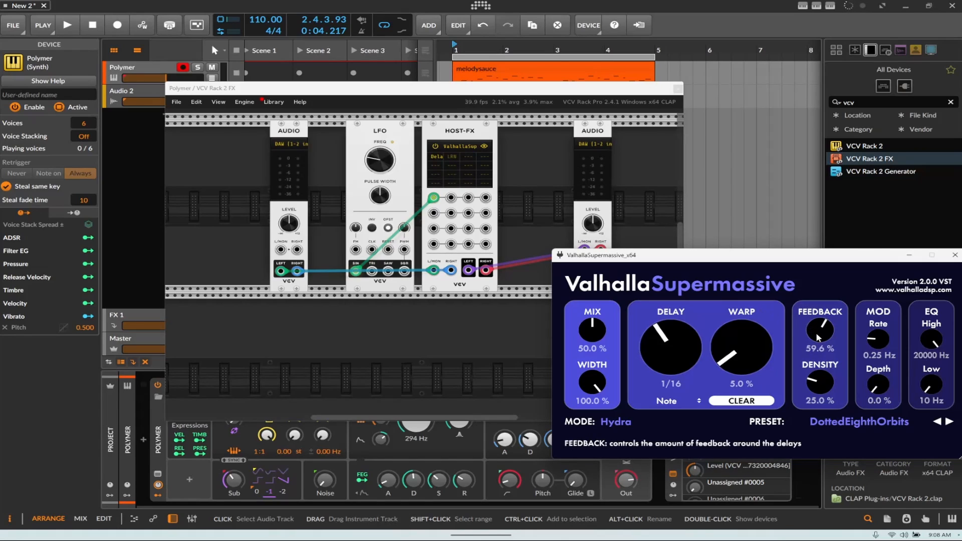
drag(817, 336, 818, 341)
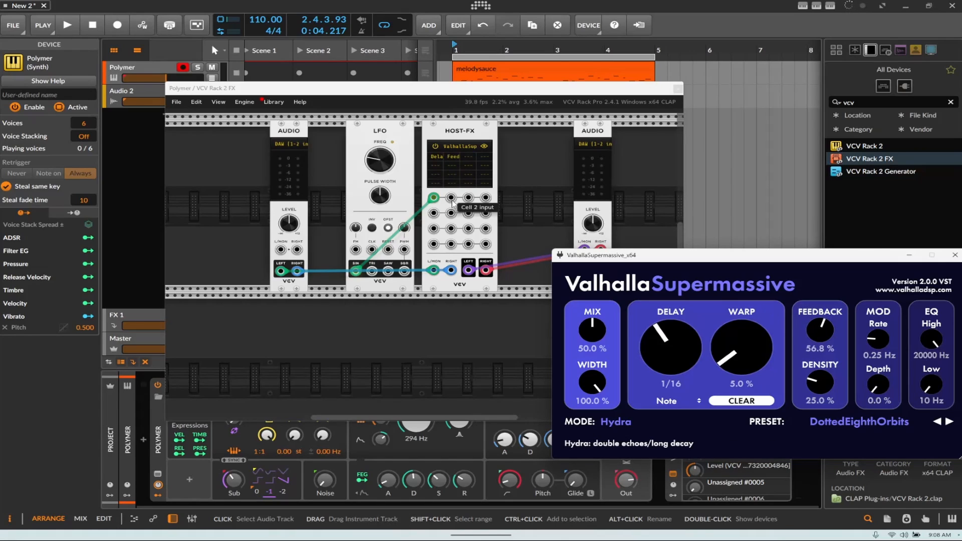
drag(451, 199, 388, 271)
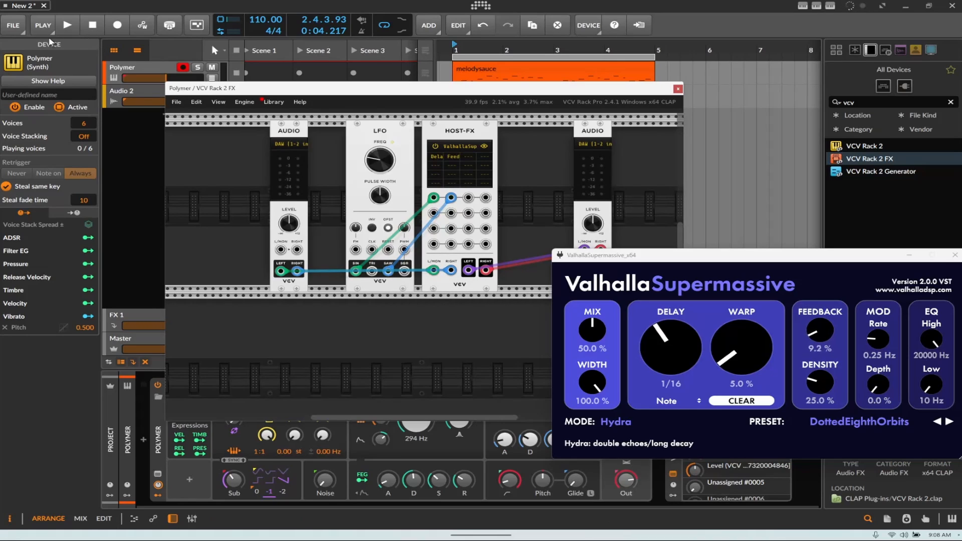
Play the track to hear the delay and feedback modulation, stop it, and unplug the saw cable from Cell 2
click(62, 29)
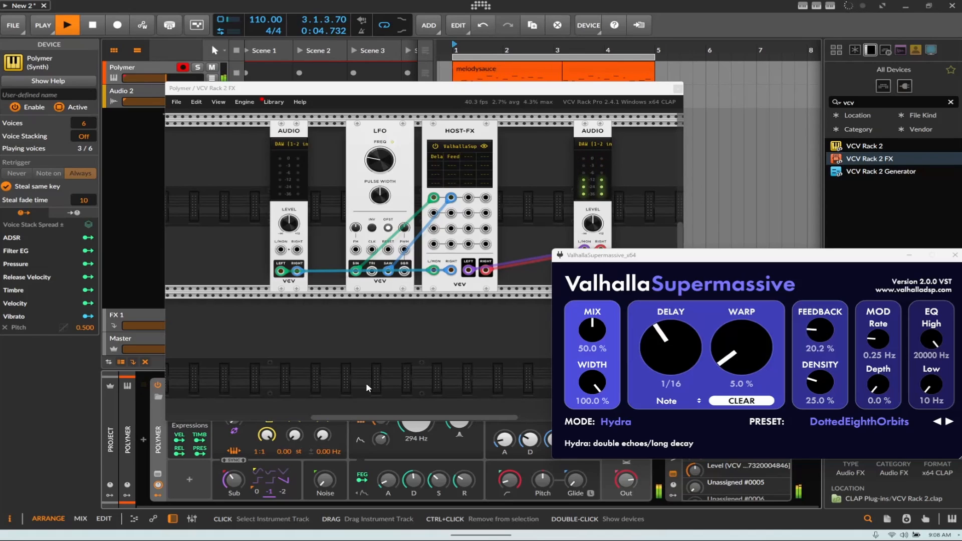
click(93, 27)
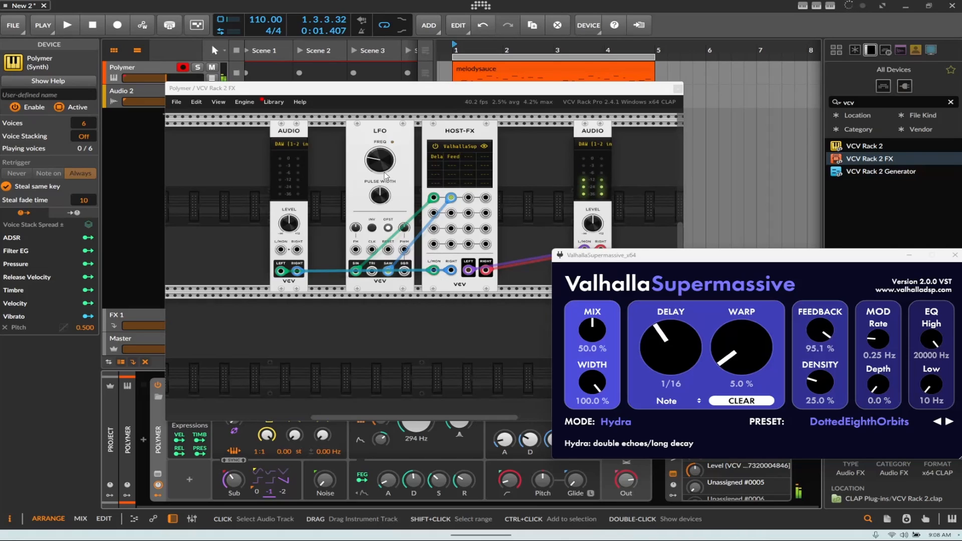
mouse_move(384, 202)
drag(451, 199, 433, 275)
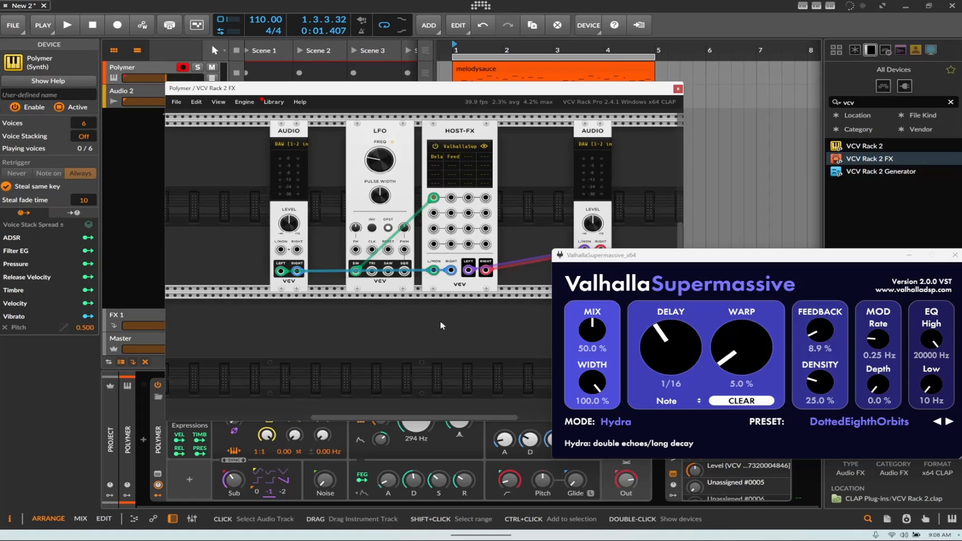
Replace Supermassive in Host-FX with the Efx FRAGMENTS plugin
click(448, 155)
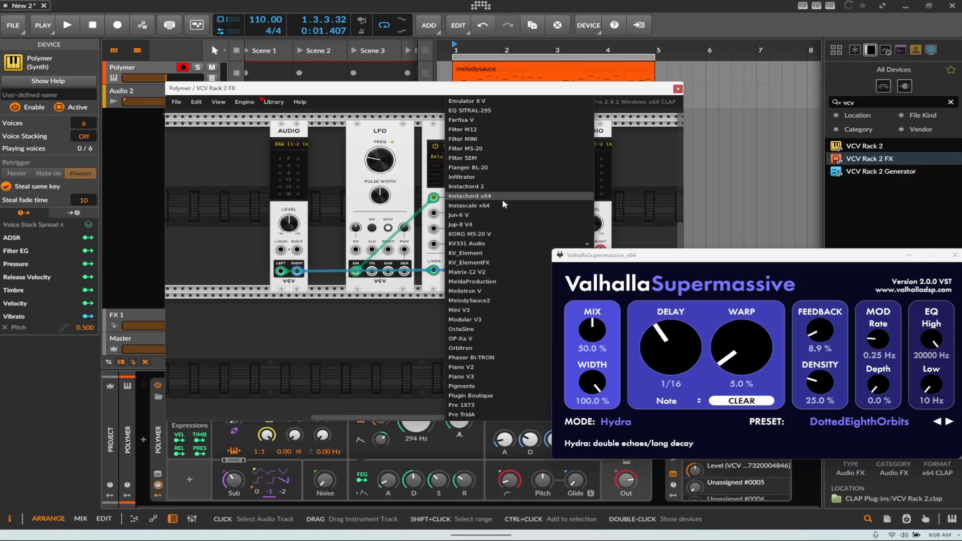
scroll(502, 196, down, 5)
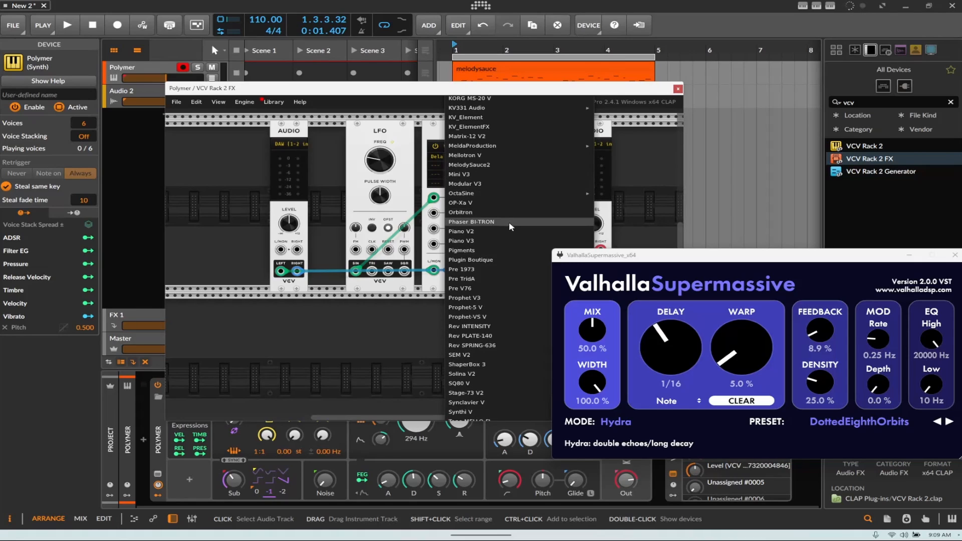
scroll(502, 225, up, 15)
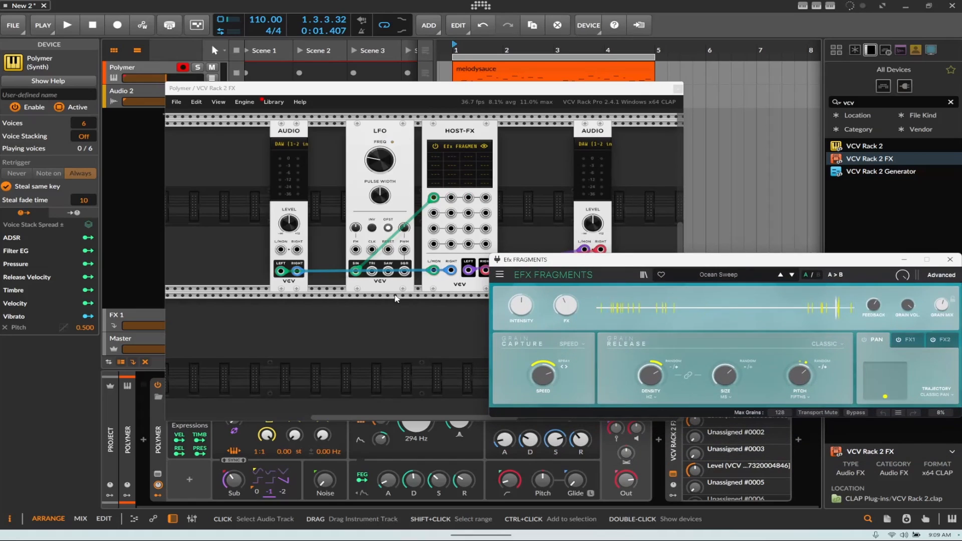
Map Host-FX's first two cells to the Intensity and FX macros, start playback, and patch the LFO's saw output into Cell 2
click(433, 160)
drag(521, 305, 520, 321)
click(76, 29)
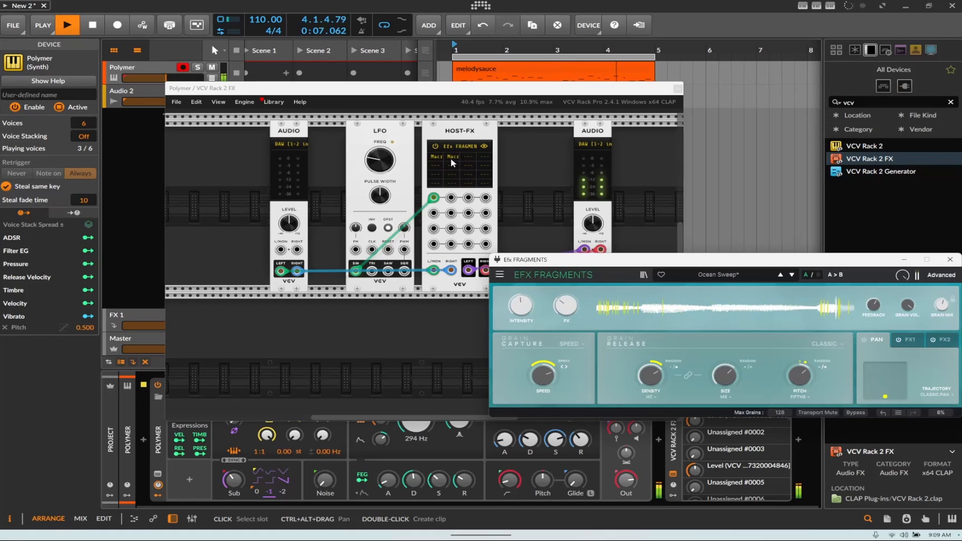
drag(404, 254, 450, 199)
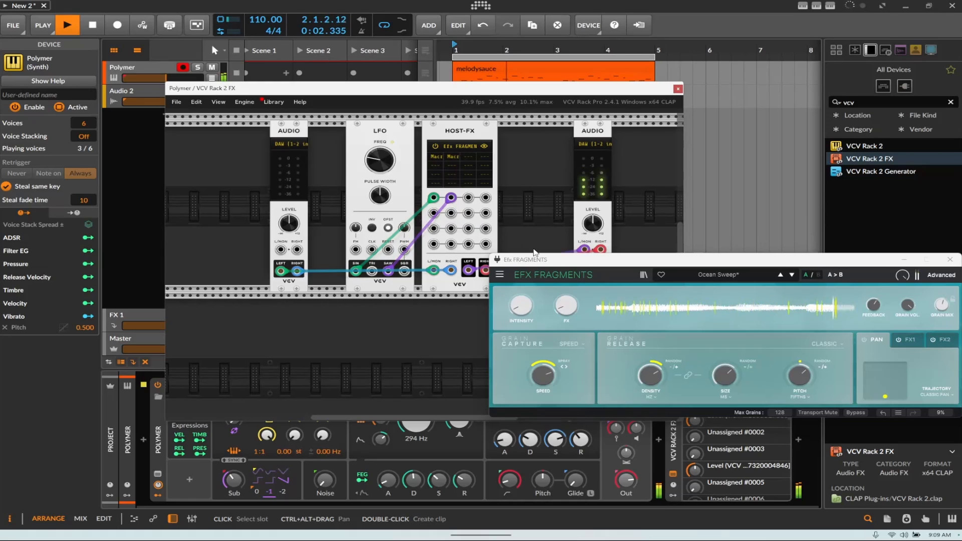
Reposition the Efx FRAGMENTS window so the LFO and Host-FX modules stay uncovered, and stop playback
mouse_move(661, 380)
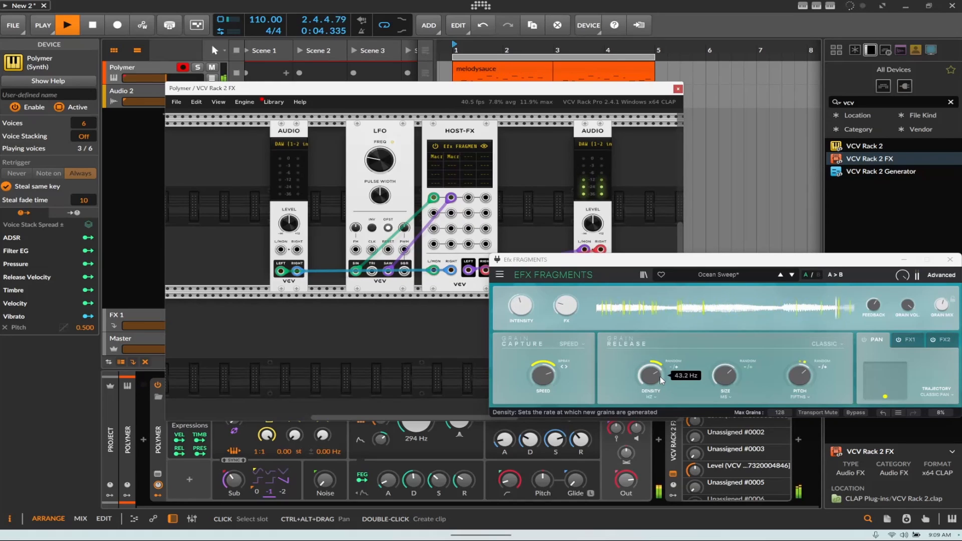
drag(655, 265, 577, 179)
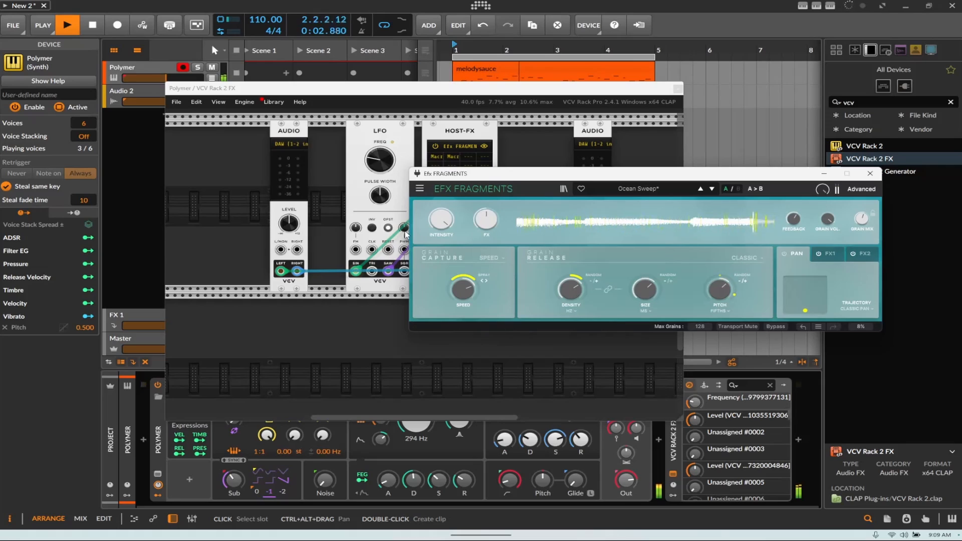
drag(462, 174, 573, 165)
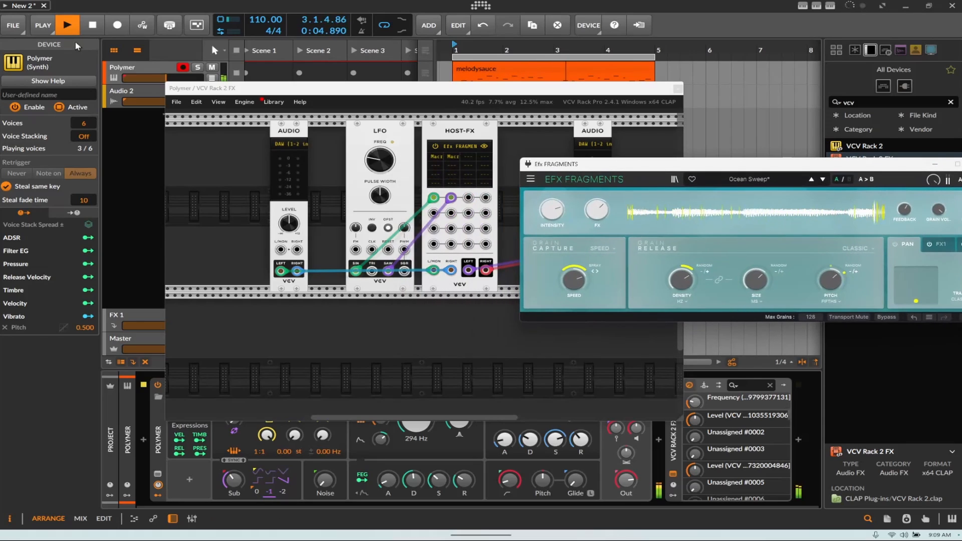
click(98, 23)
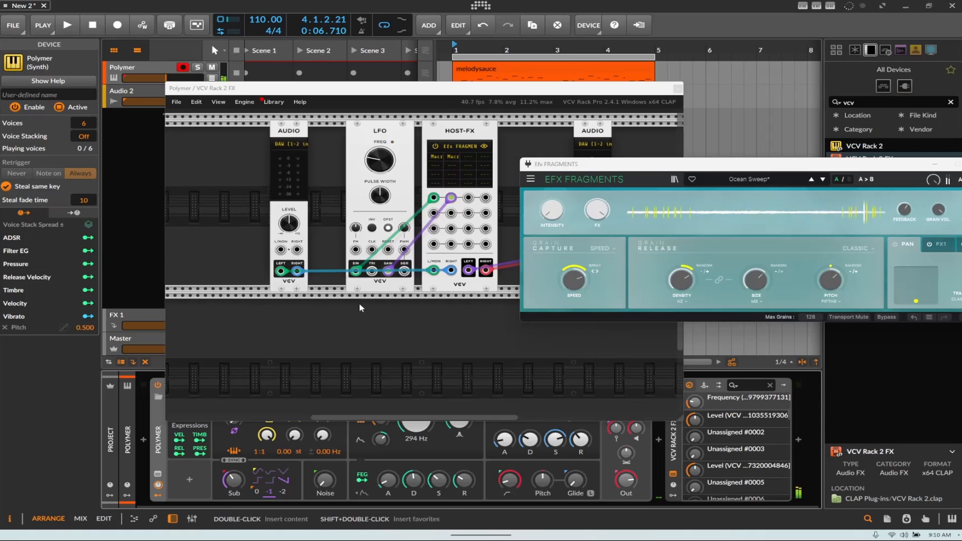
Open the module browser on empty rack space, move the Efx FRAGMENTS window clear of it, and look through the LFO modules
mouse_move(391, 165)
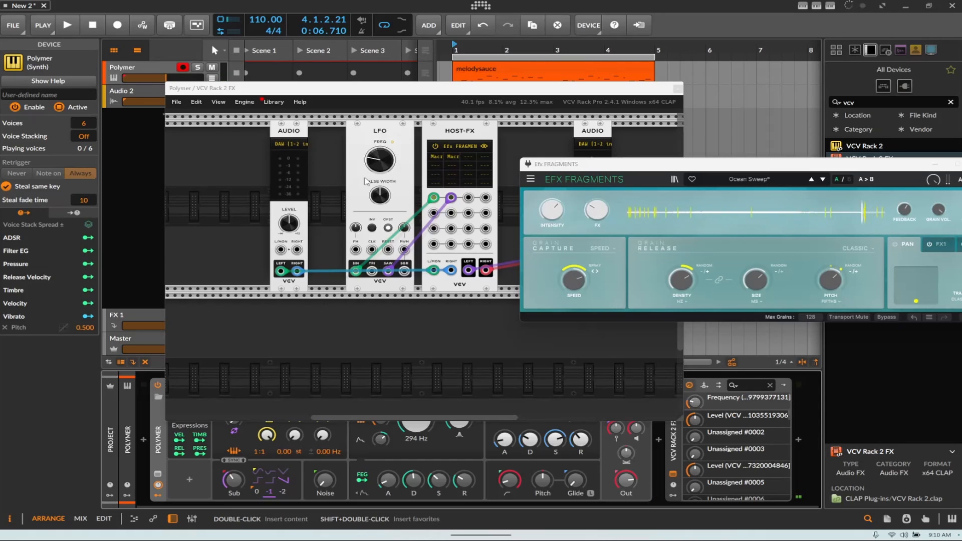
right_click(363, 320)
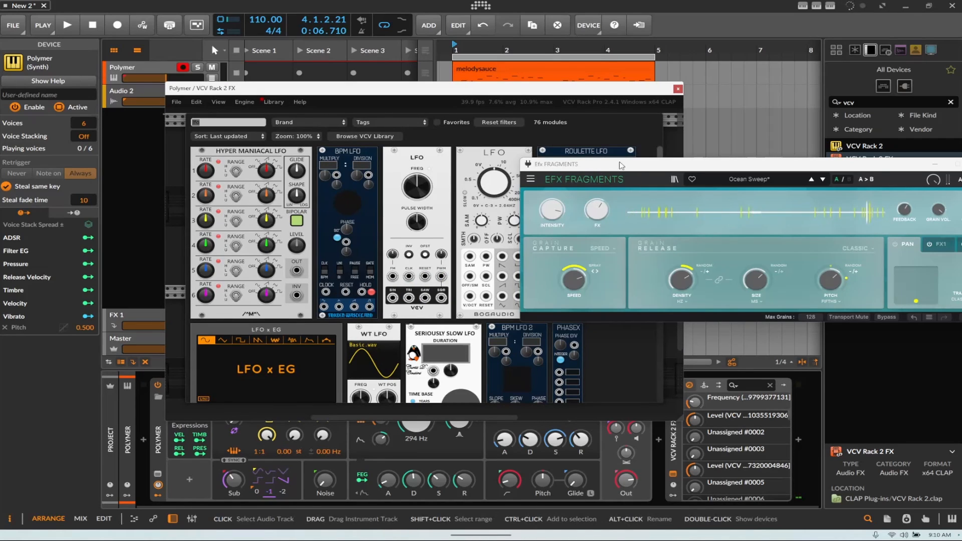
drag(621, 165, 823, 189)
scroll(644, 224, down, 6)
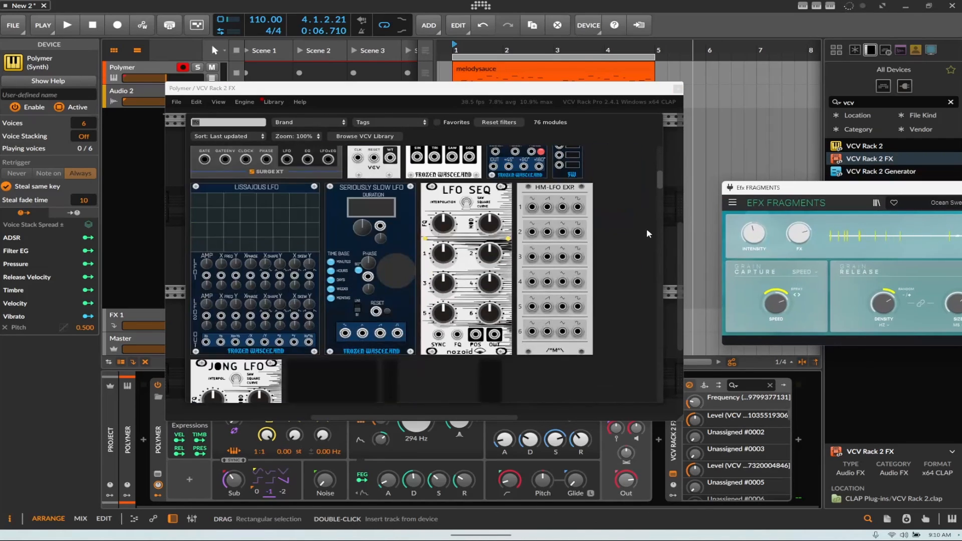
scroll(646, 227, down, 5)
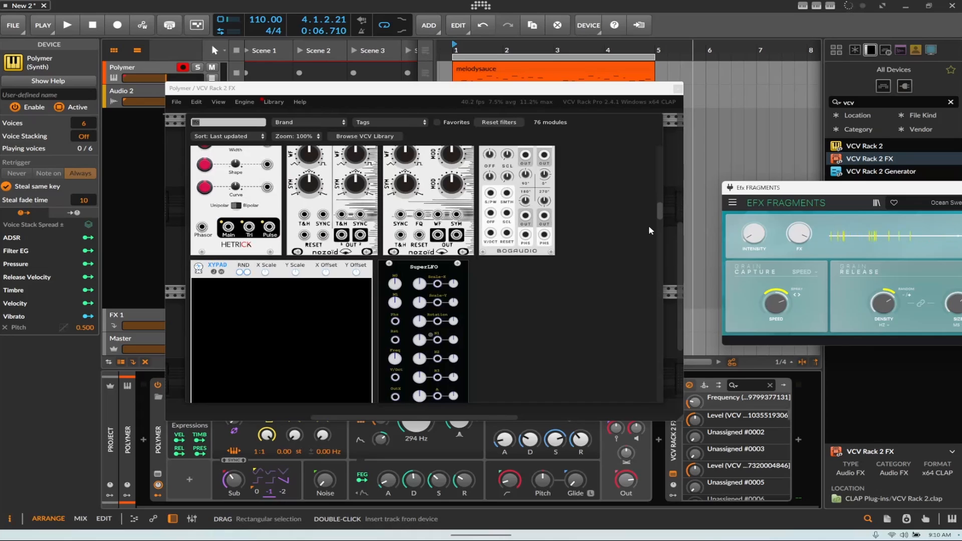
scroll(649, 228, up, 4)
scroll(648, 224, up, 5)
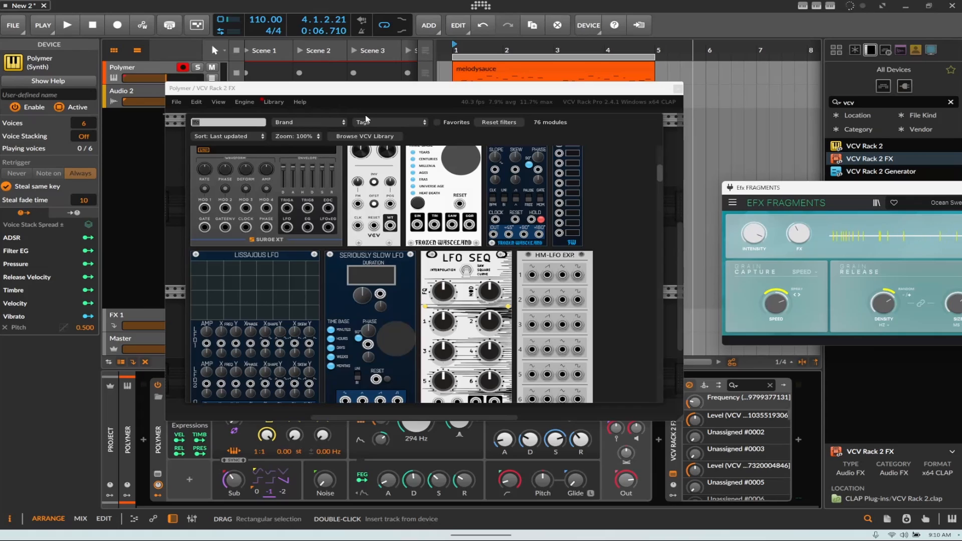
Search the module browser for "wave" and look through the matching modules for a modulation source
click(235, 123)
key(BackSpace)
key(BackSpace)
key(BackSpace)
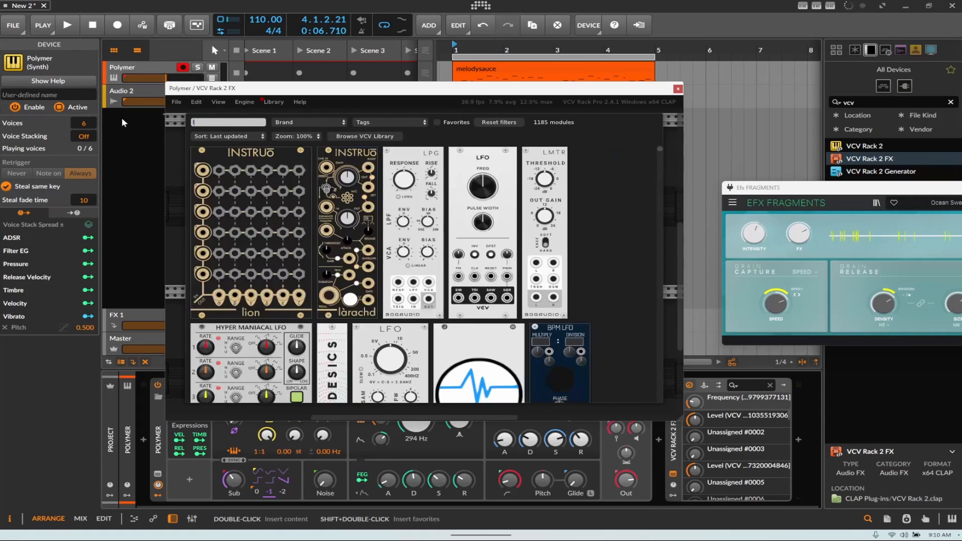
text(wave)
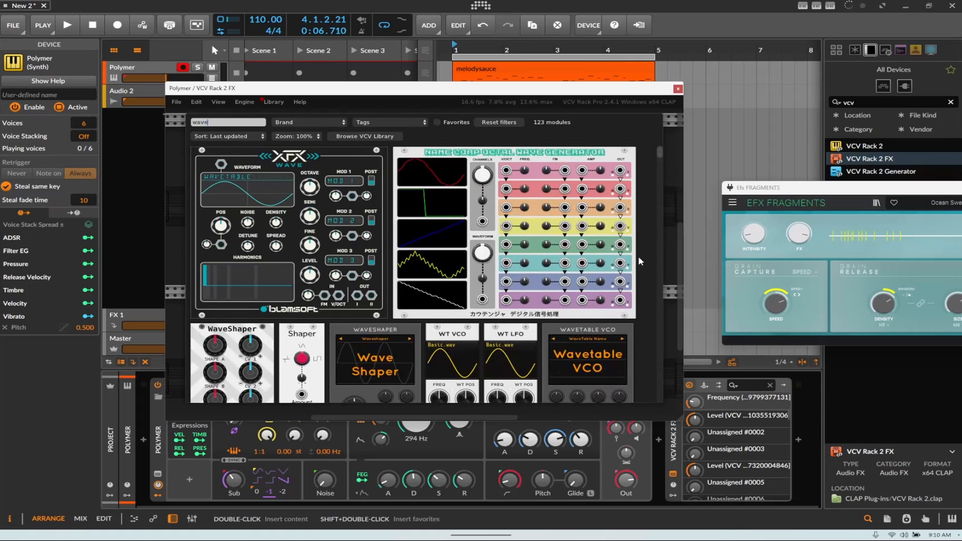
scroll(626, 260, down, 2)
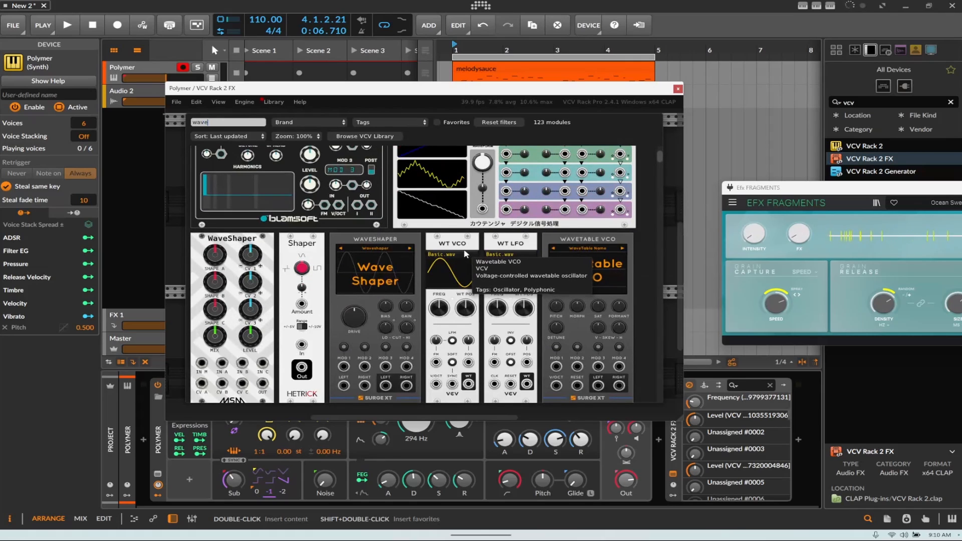
scroll(466, 250, down, 1)
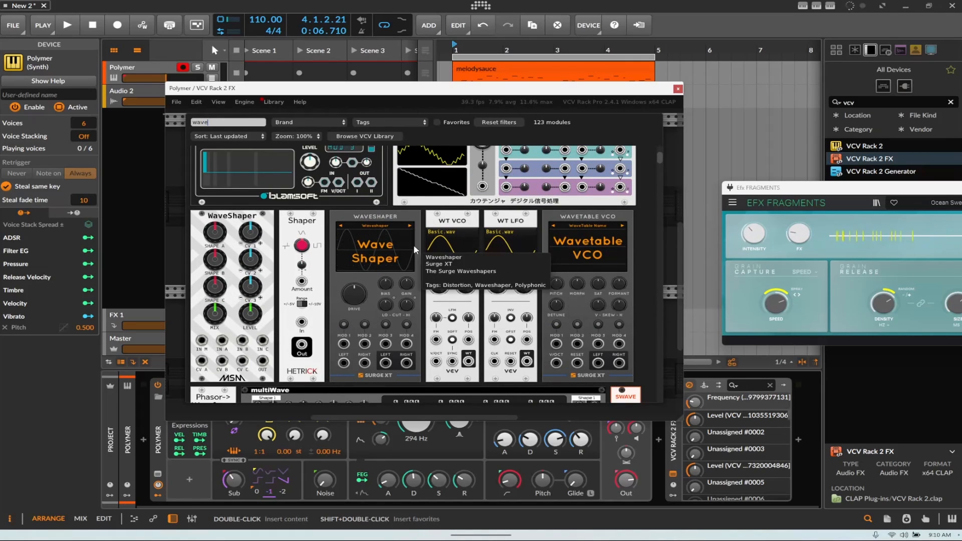
scroll(441, 256, down, 3)
scroll(469, 267, up, 3)
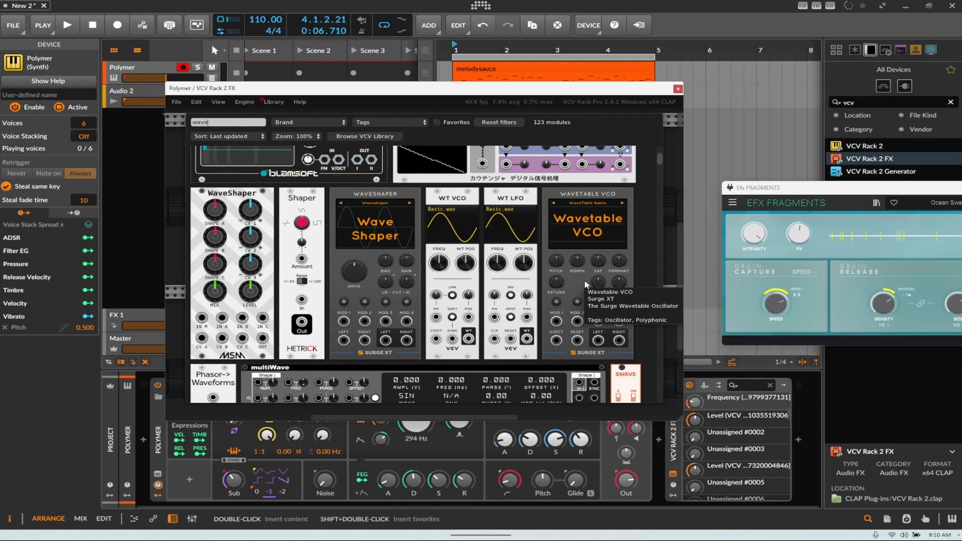
scroll(654, 328, down, 10)
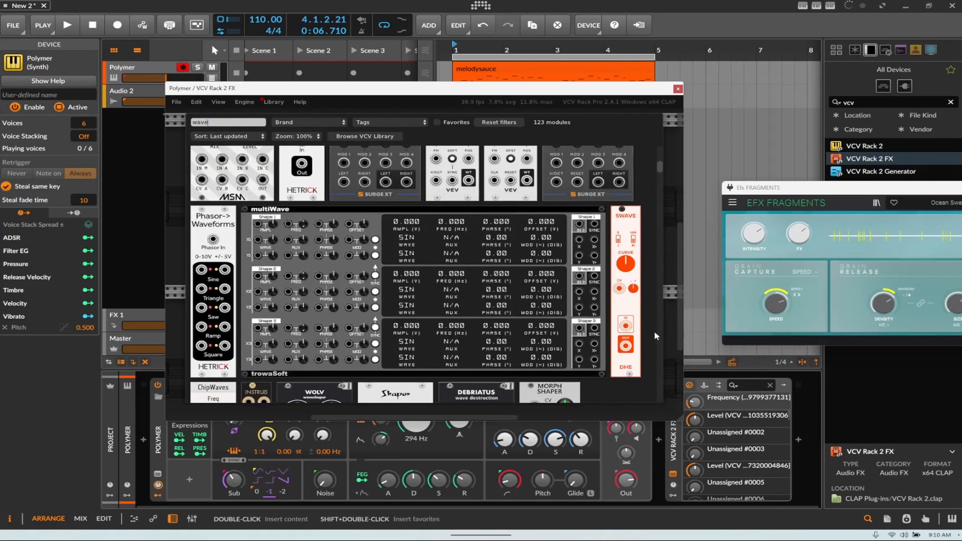
scroll(654, 329, down, 2)
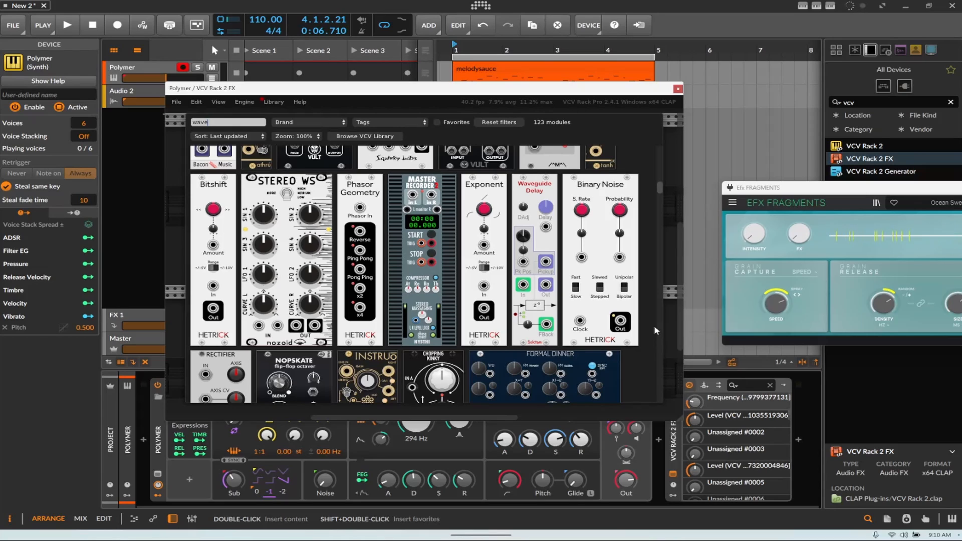
scroll(651, 328, down, 6)
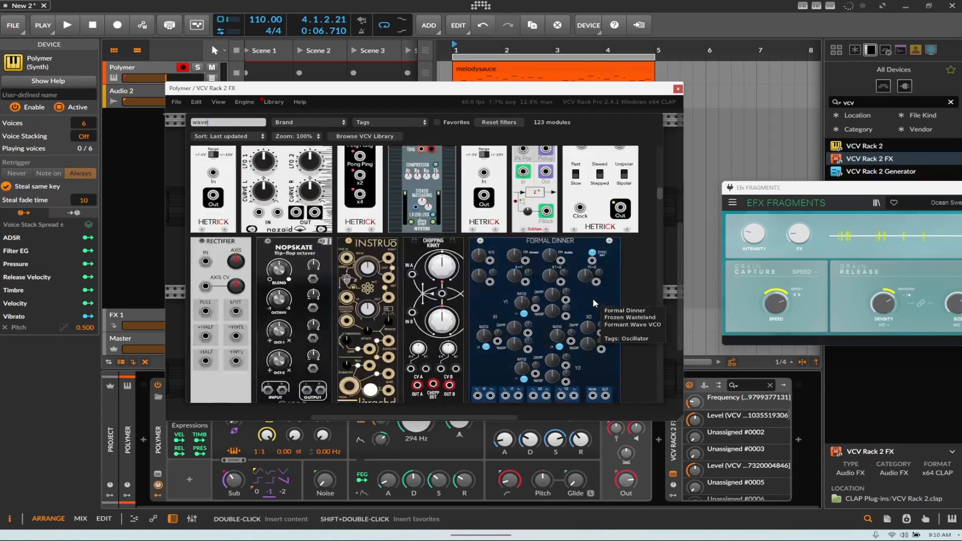
scroll(641, 344, down, 10)
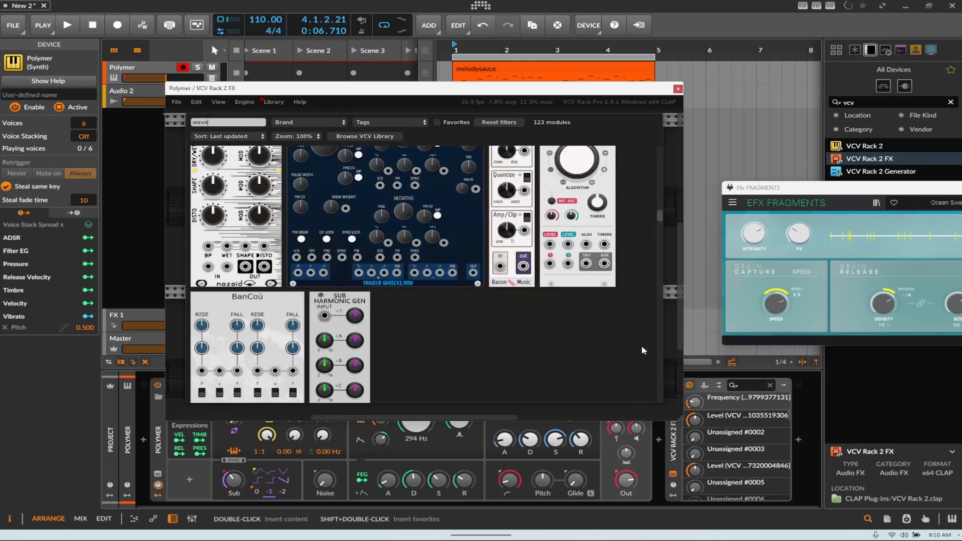
scroll(646, 331, up, 6)
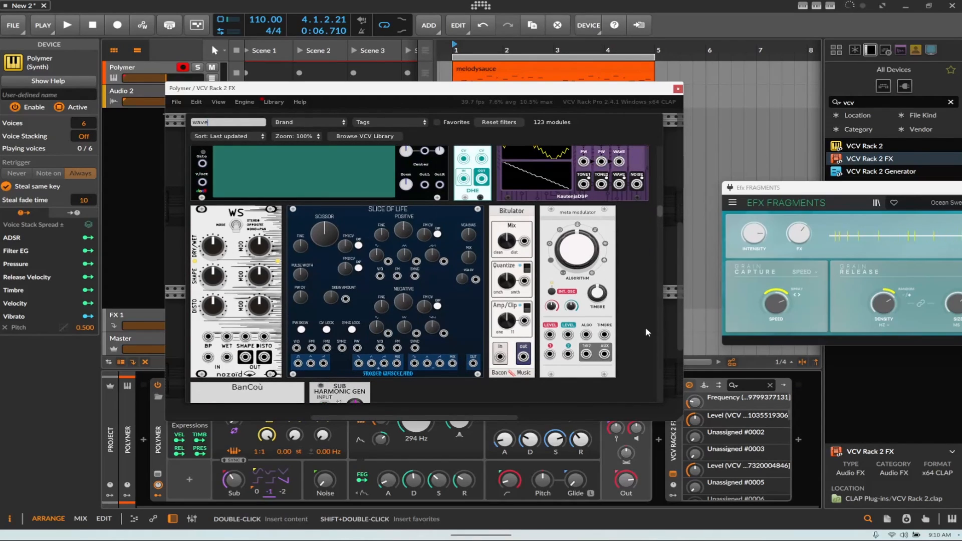
scroll(646, 333, down, 8)
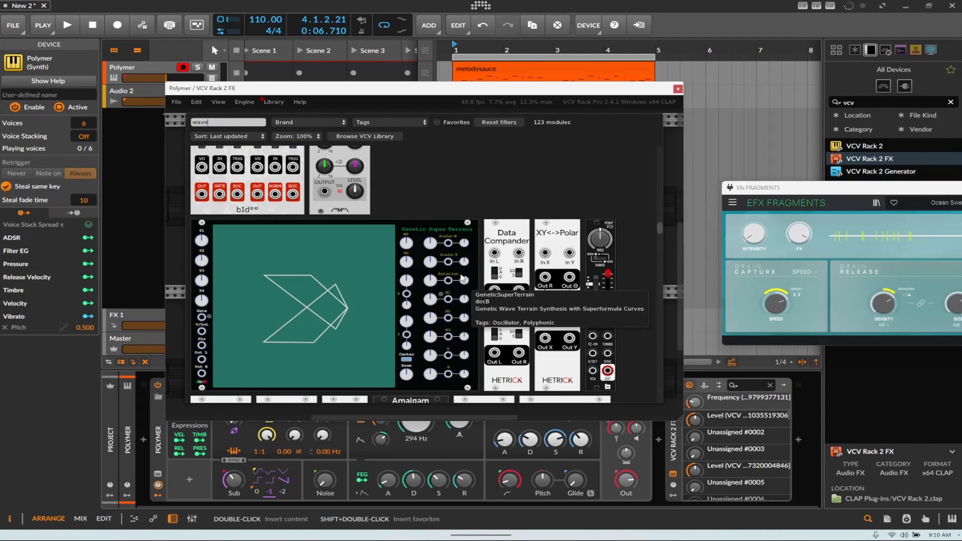
Shift the VCV Rack window slightly and examine the remaining "wave" modules further down the list
drag(365, 93, 416, 87)
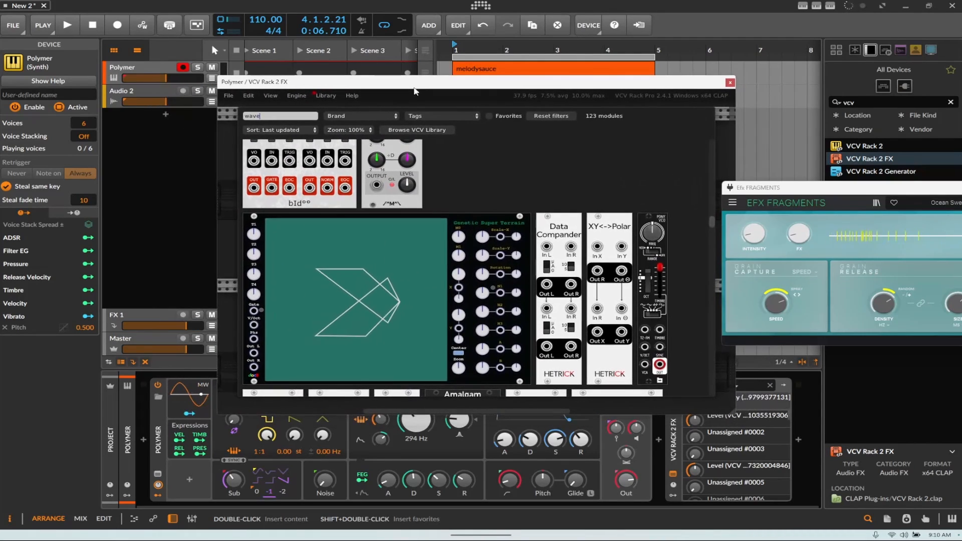
scroll(667, 307, down, 5)
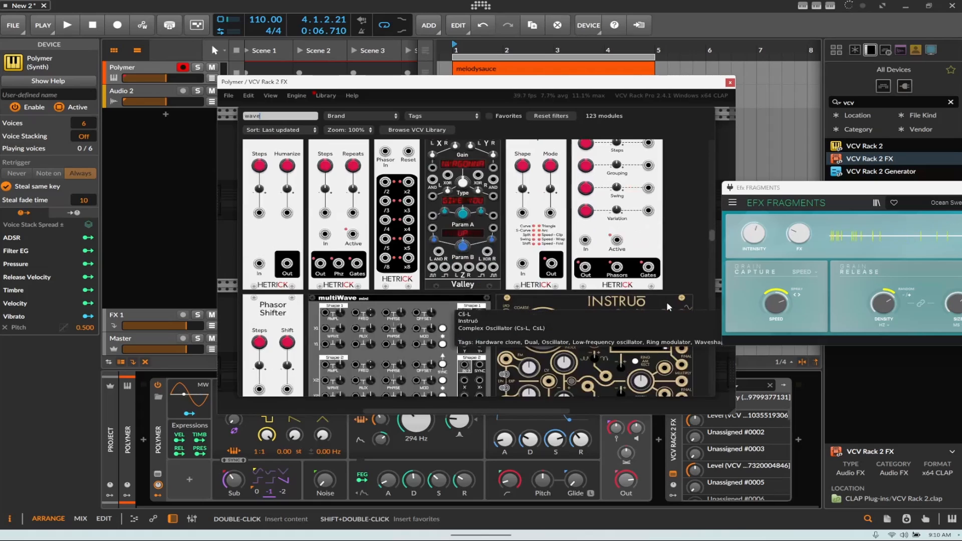
scroll(668, 302, up, 1)
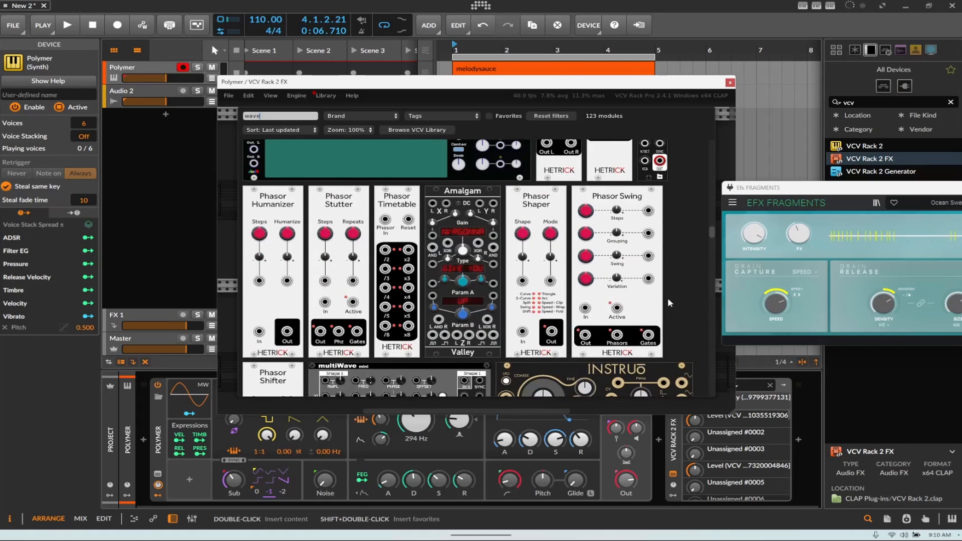
scroll(667, 297, down, 5)
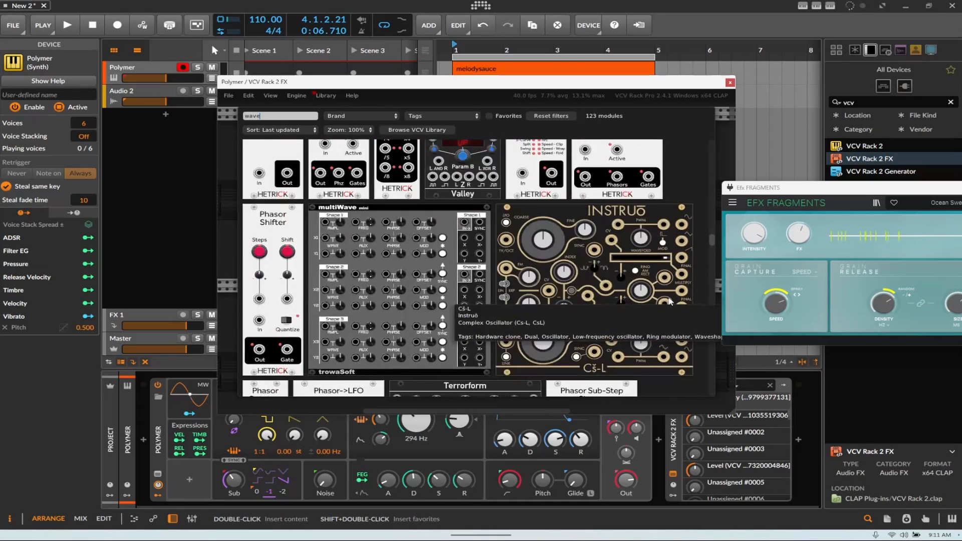
scroll(668, 301, down, 4)
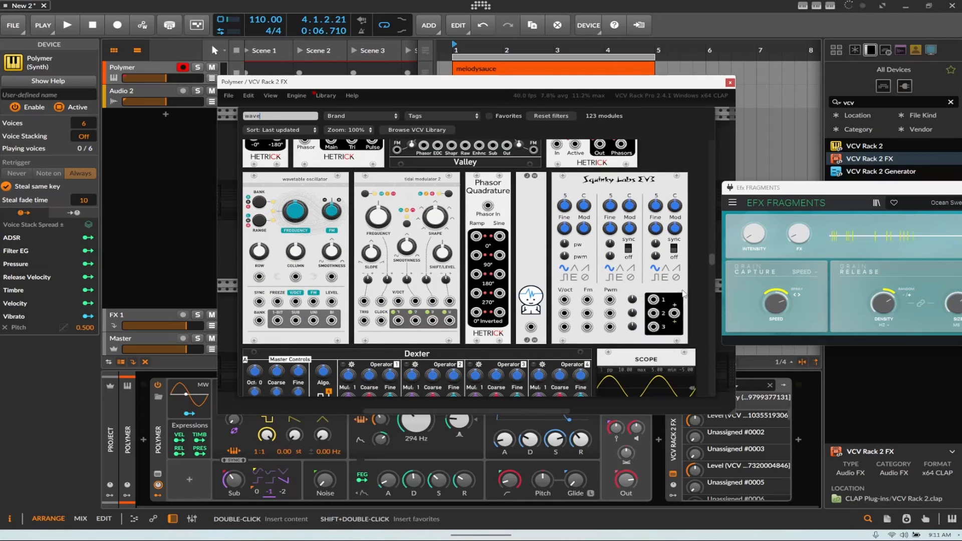
scroll(669, 301, down, 3)
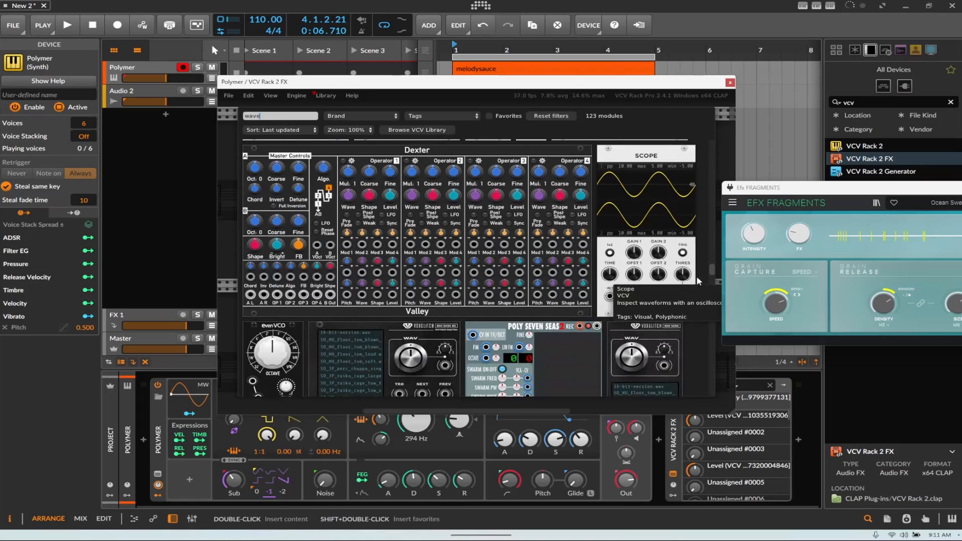
scroll(706, 295, down, 2)
scroll(705, 311, down, 1)
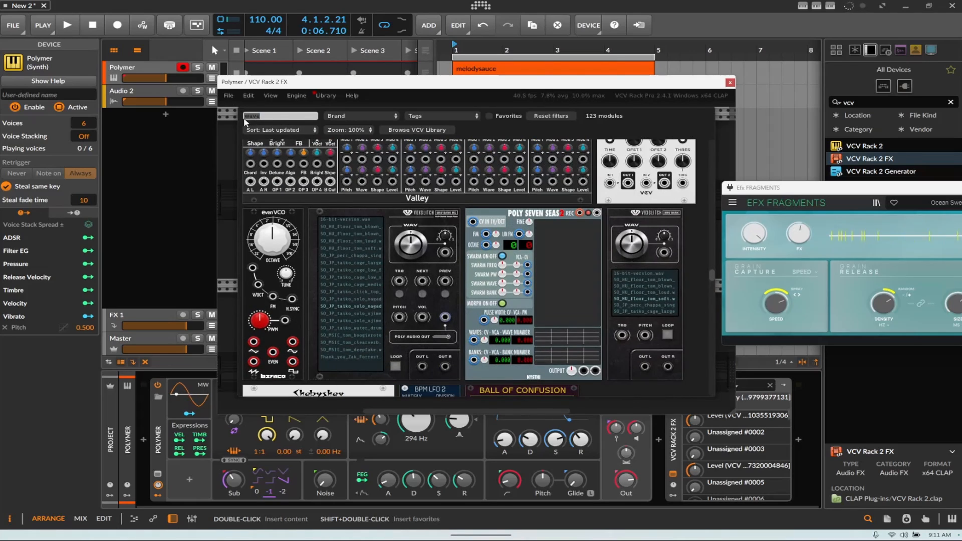
Clear the module search text and filter the browser by the Envelope generator tag
key(BackSpace)
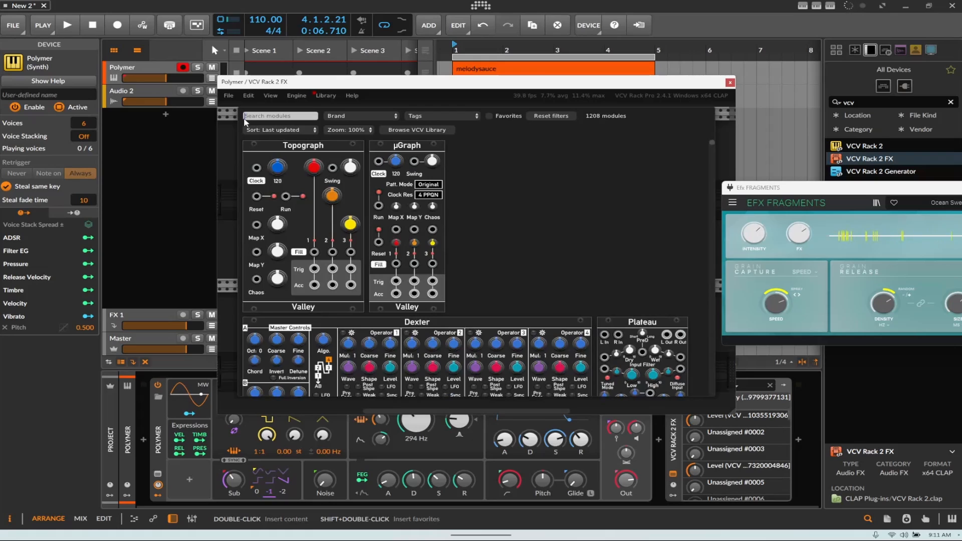
click(436, 116)
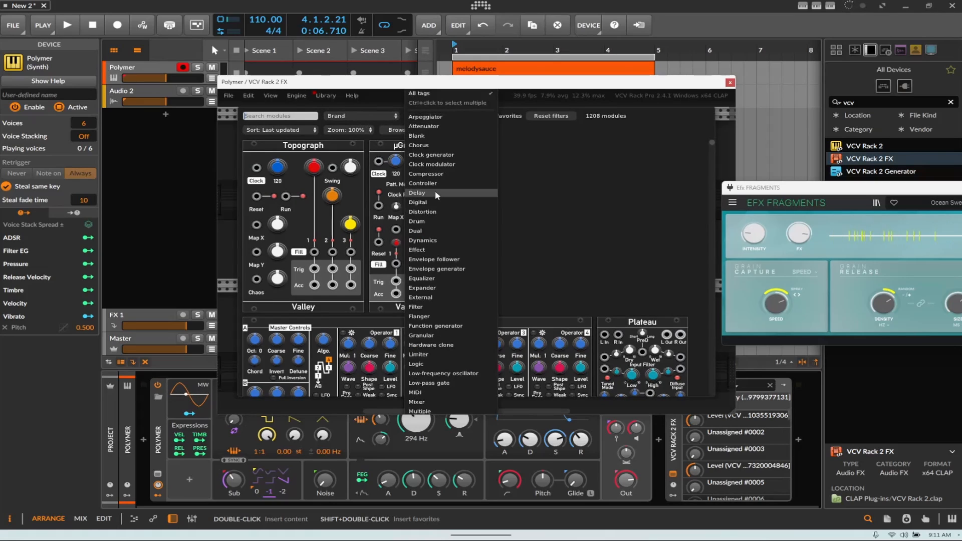
scroll(453, 285, down, 1)
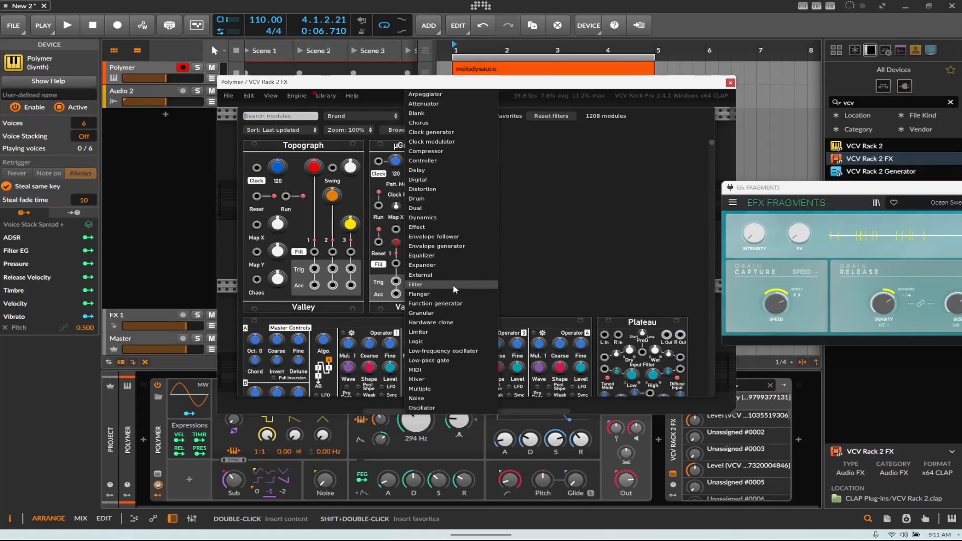
scroll(453, 284, down, 1)
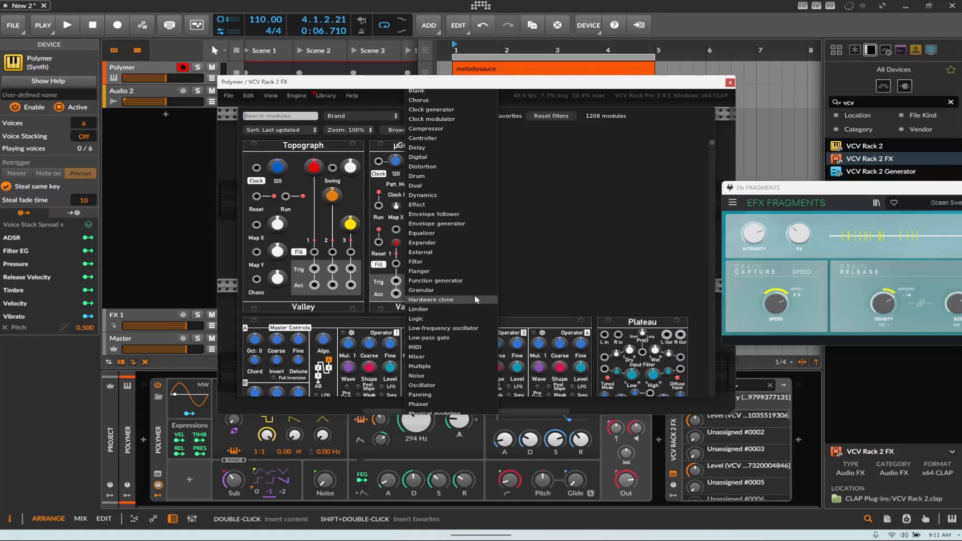
click(463, 223)
Find MindMeld's ShapeMaster among the envelope generators and add it to the rack row below the LFO
scroll(596, 261, down, 3)
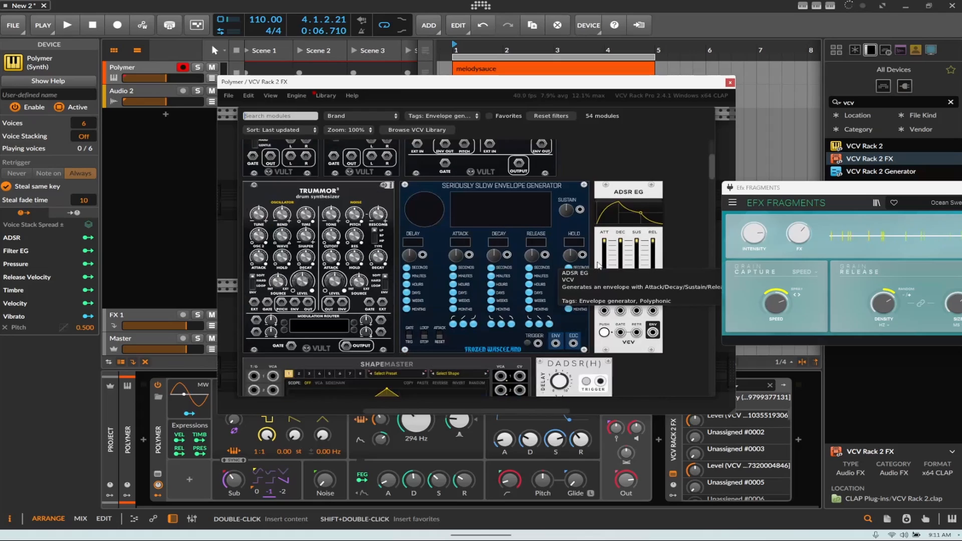
scroll(550, 254, down, 1)
scroll(550, 254, down, 4)
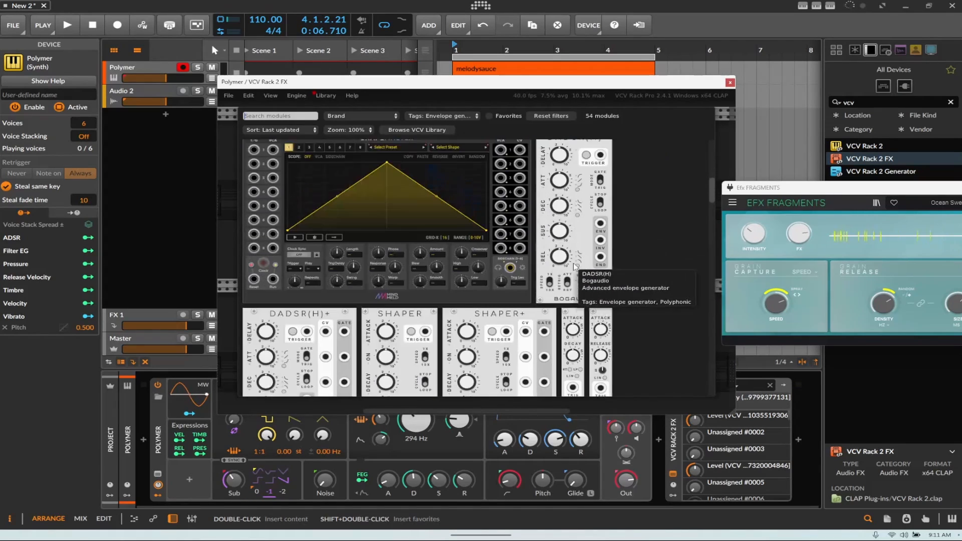
scroll(351, 215, up, 1)
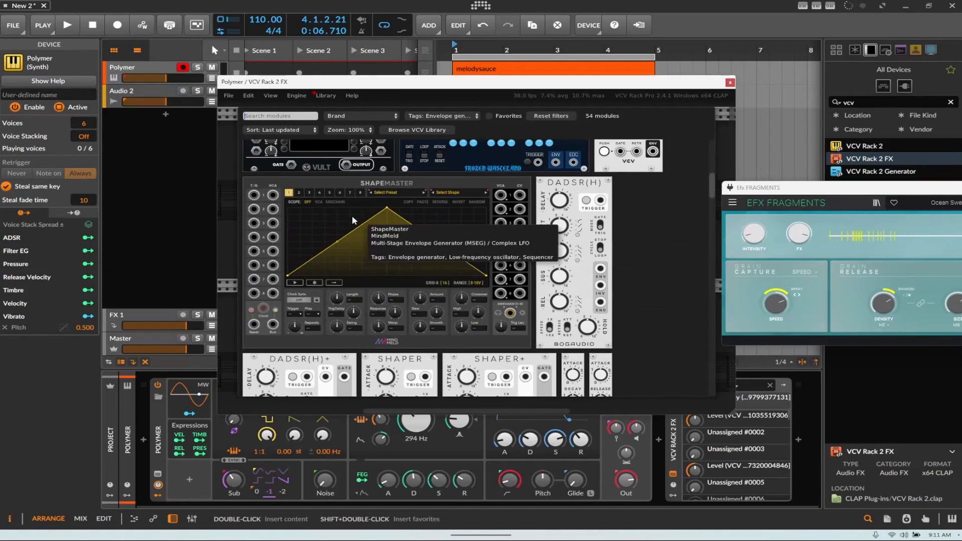
click(341, 181)
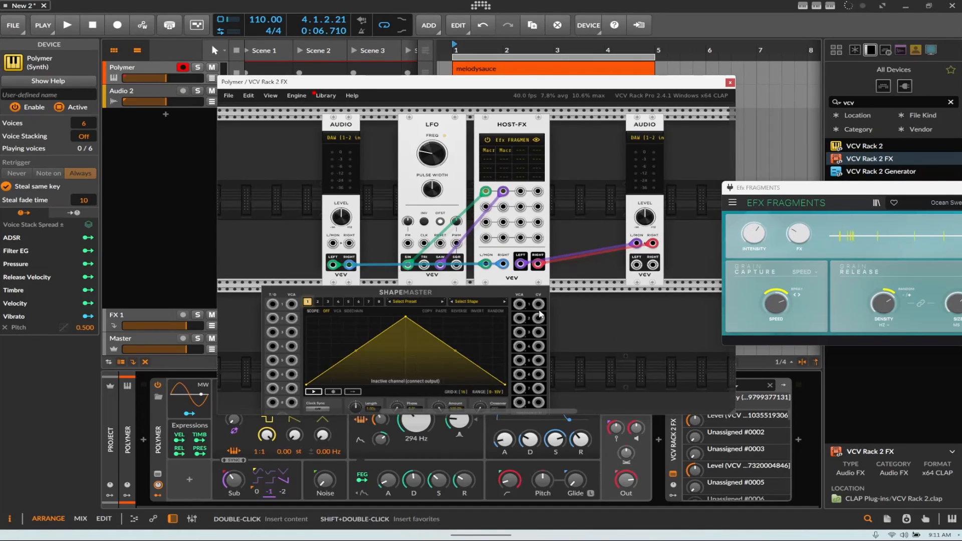
Unplug the LFO's saw cable from Host-FX's Cell 2 and patch ShapeMaster's first CV output into that cell
drag(538, 304, 526, 281)
drag(503, 191, 470, 216)
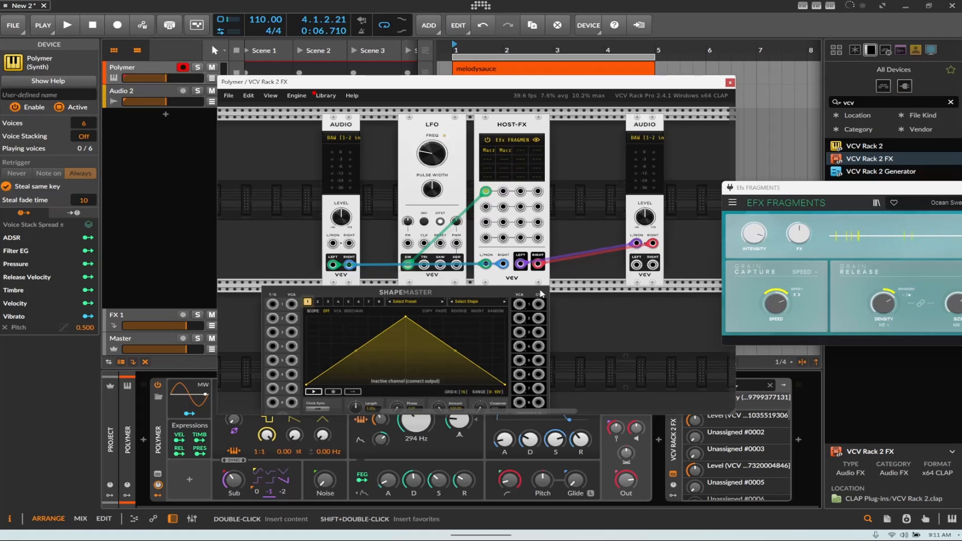
drag(537, 304, 503, 192)
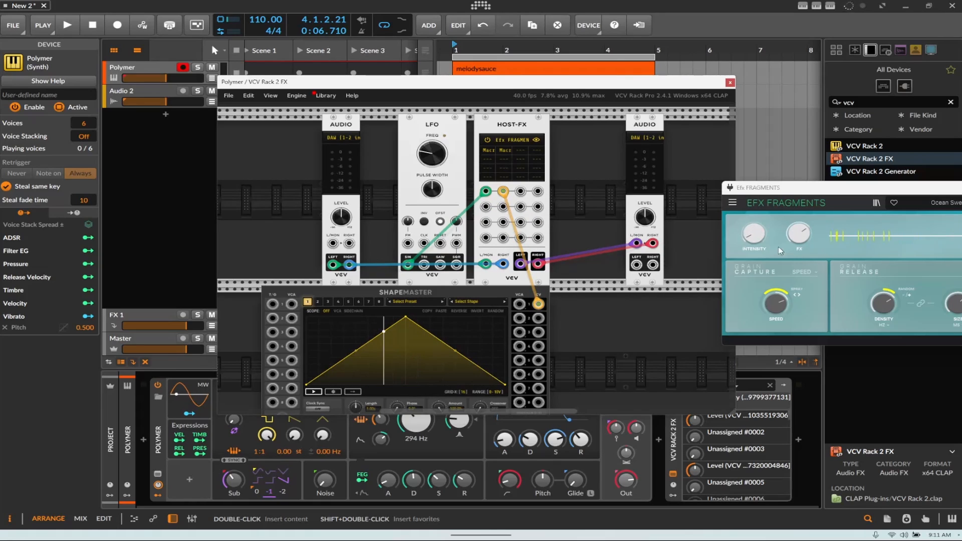
mouse_move(801, 243)
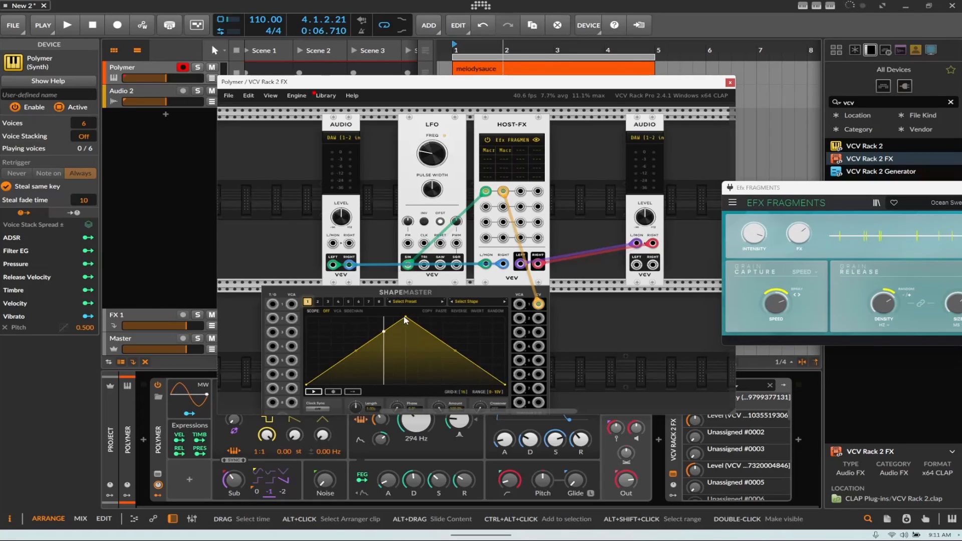
Reshape ShapeMaster's channel 1 curve with an early, lower peak, a held plateau, a mid-curve dip and a rise to a late peak
drag(406, 317, 355, 344)
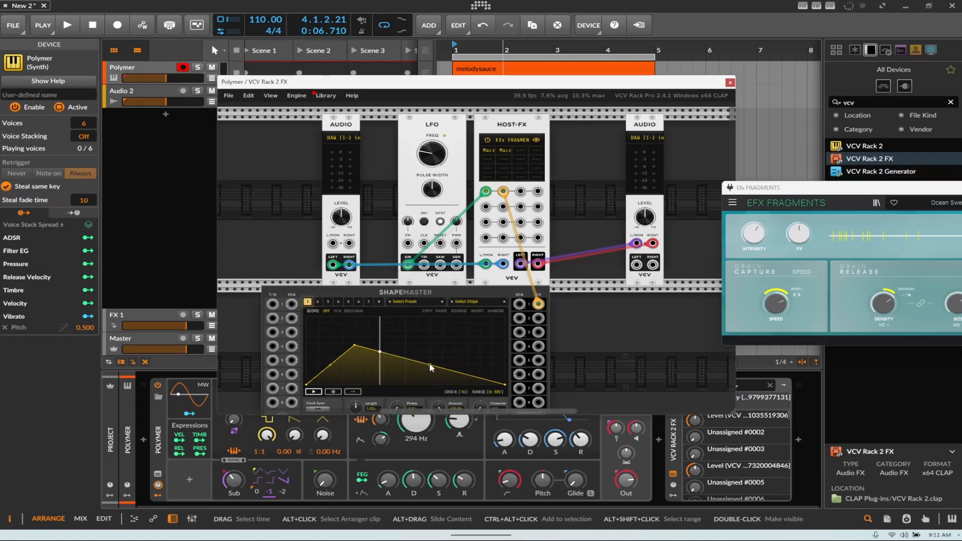
drag(430, 366, 425, 331)
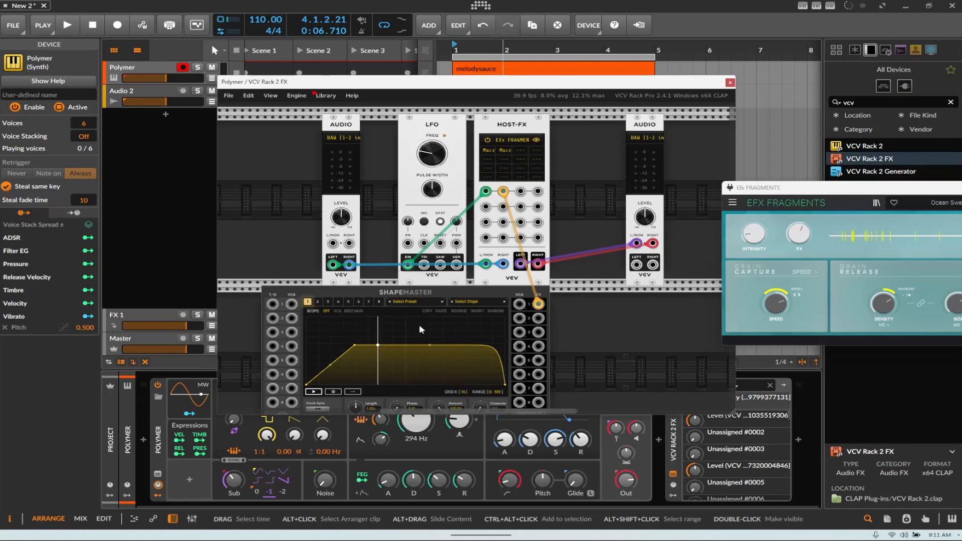
double_click(388, 367)
double_click(437, 343)
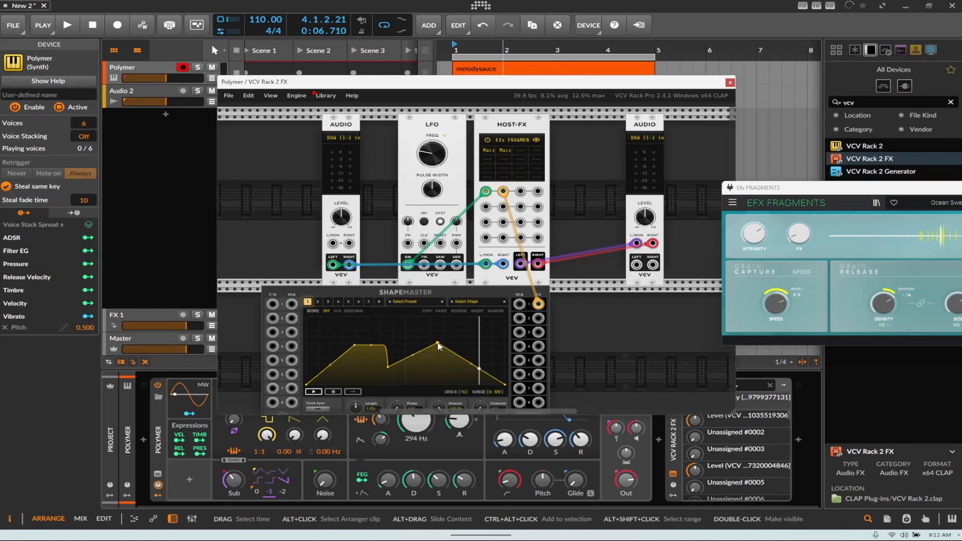
double_click(470, 332)
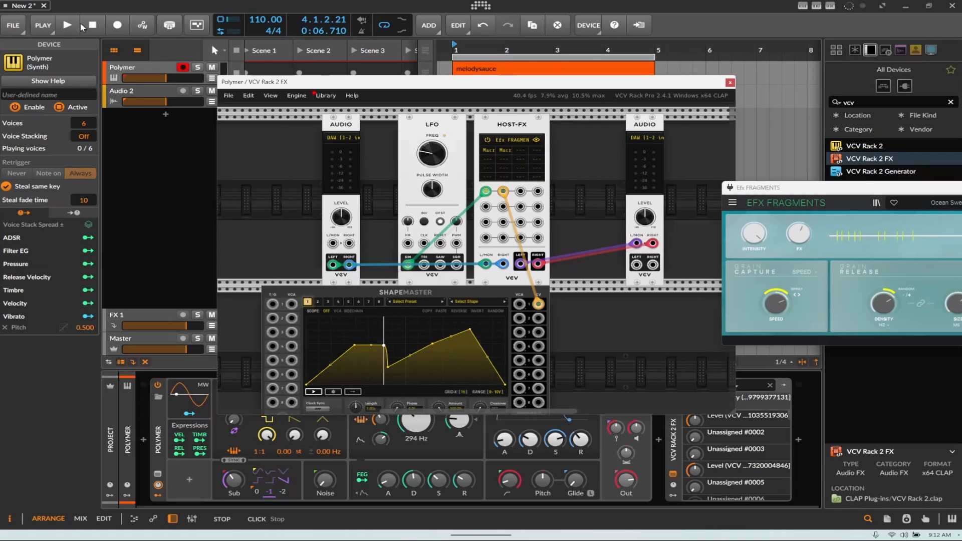
Play the track to audition the reshaped channel 1 modulation on Host-FX's Cell 2, and stop playback
click(71, 27)
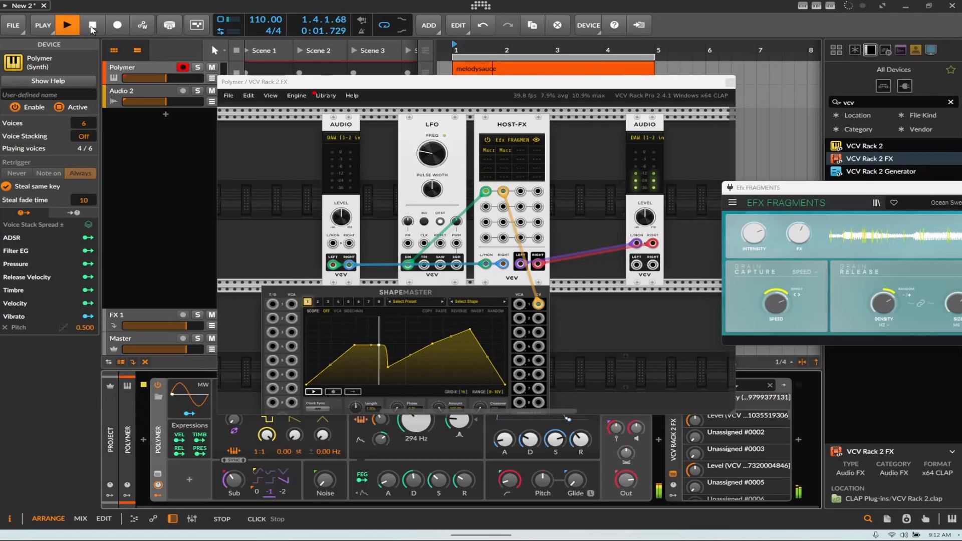
scroll(668, 307, down, 1)
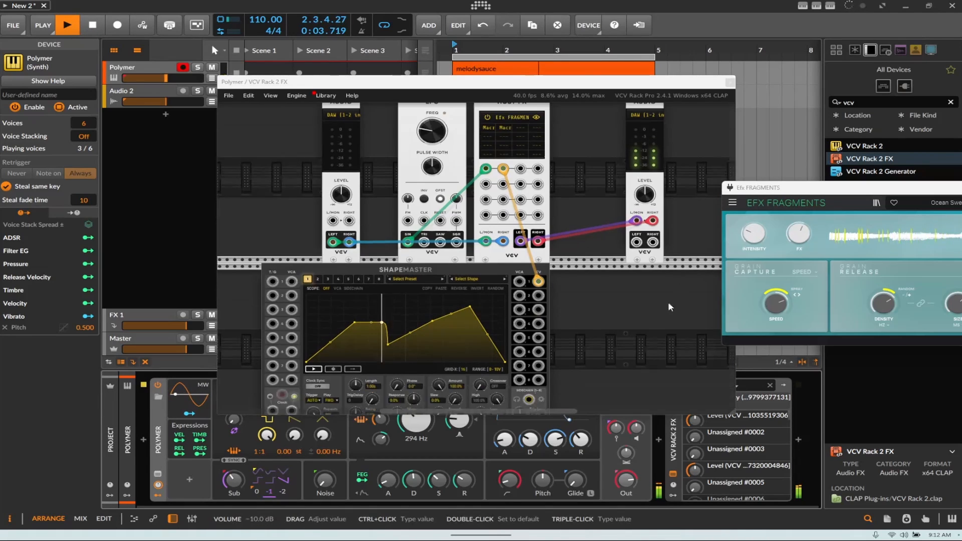
scroll(668, 307, down, 2)
scroll(590, 276, up, 2)
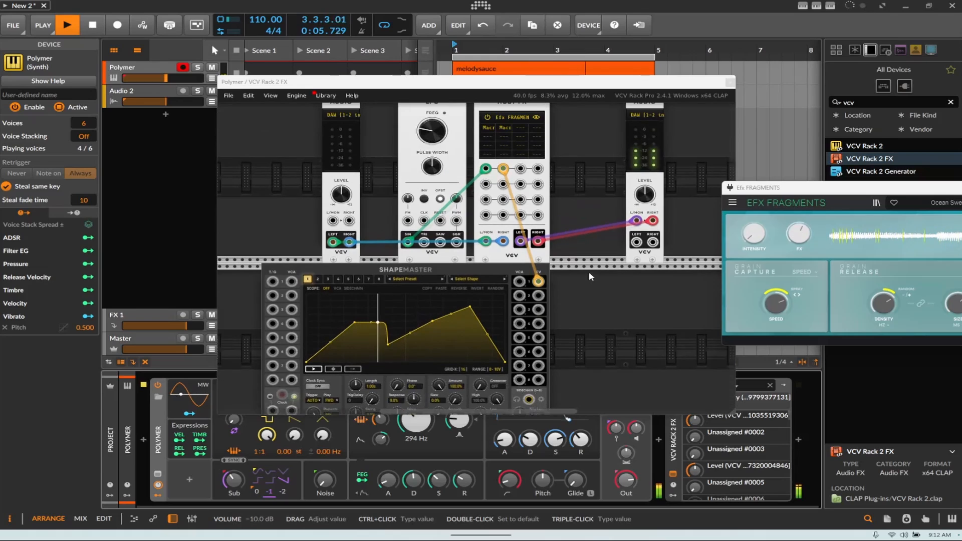
click(92, 25)
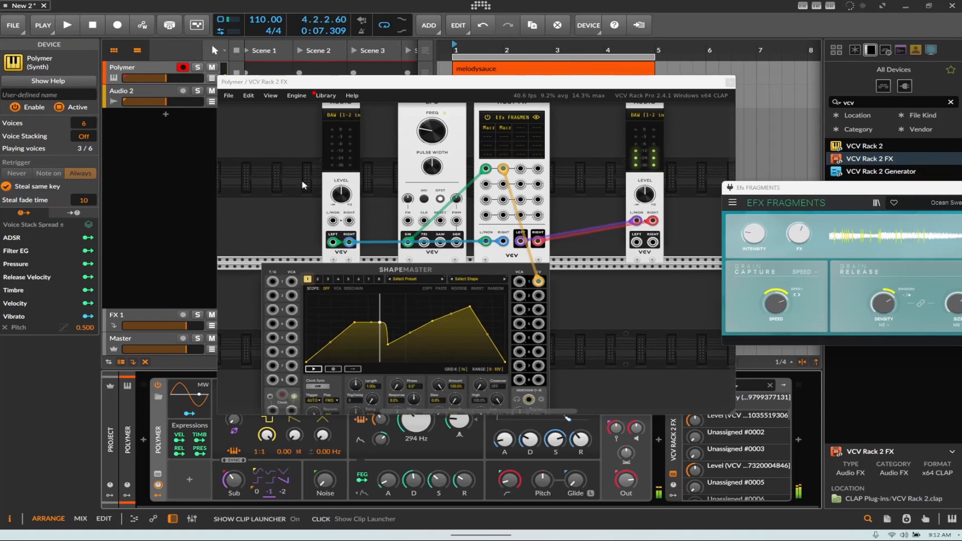
Move ShapeMaster's first CV cable from Host-FX's Cell 2 to the LFO's FM input, with the LFO flush against Host-FX, and start playback
drag(503, 168, 408, 221)
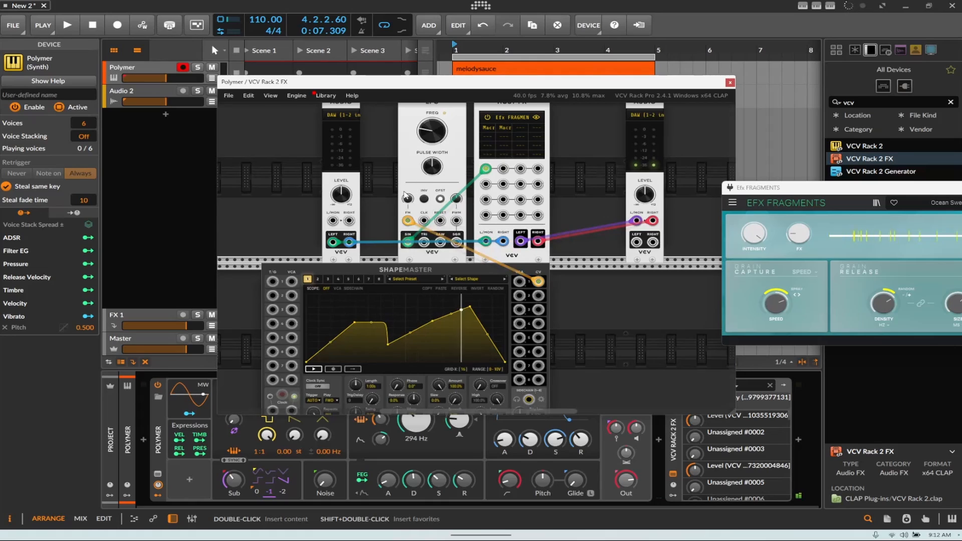
drag(406, 185, 414, 192)
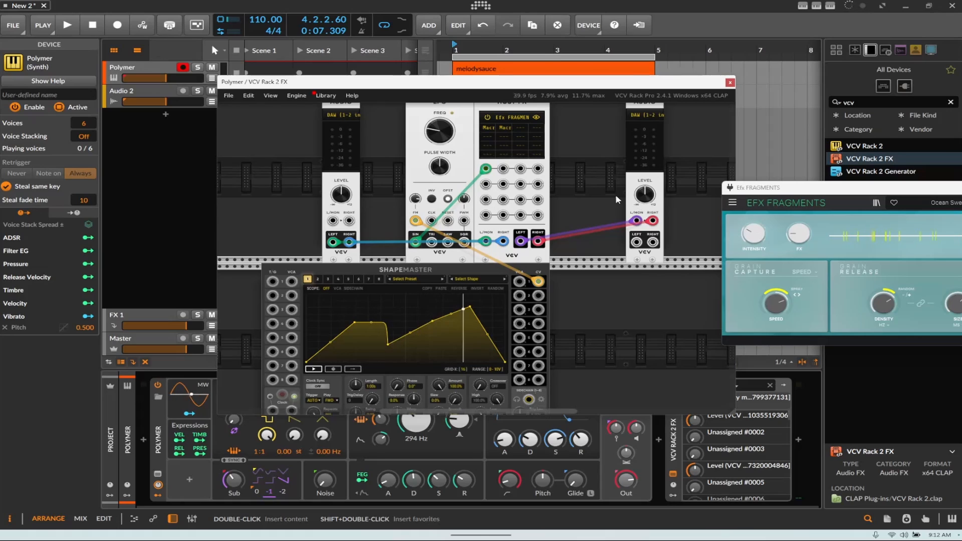
key(space)
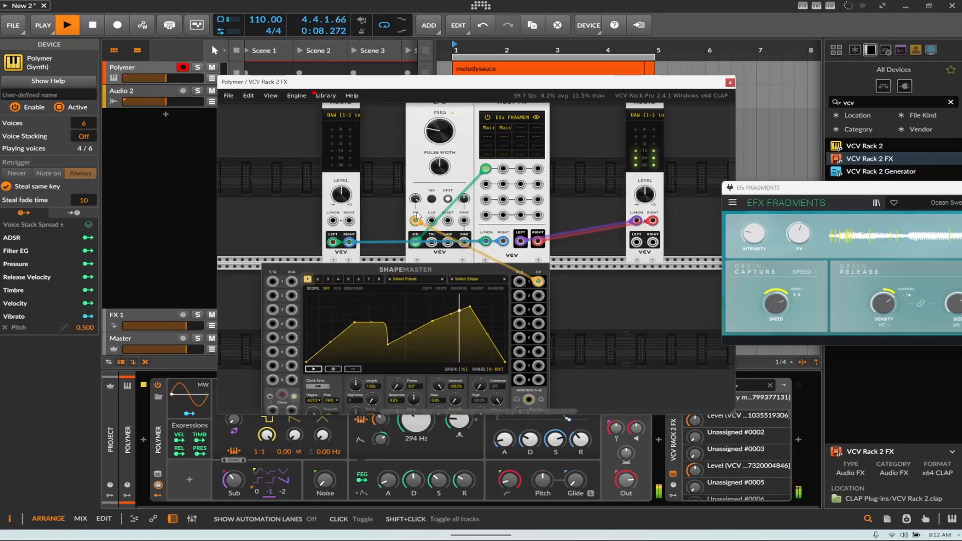
Stop playback and patch ShapeMaster's second CV output into Host-FX's Cell 2
click(99, 23)
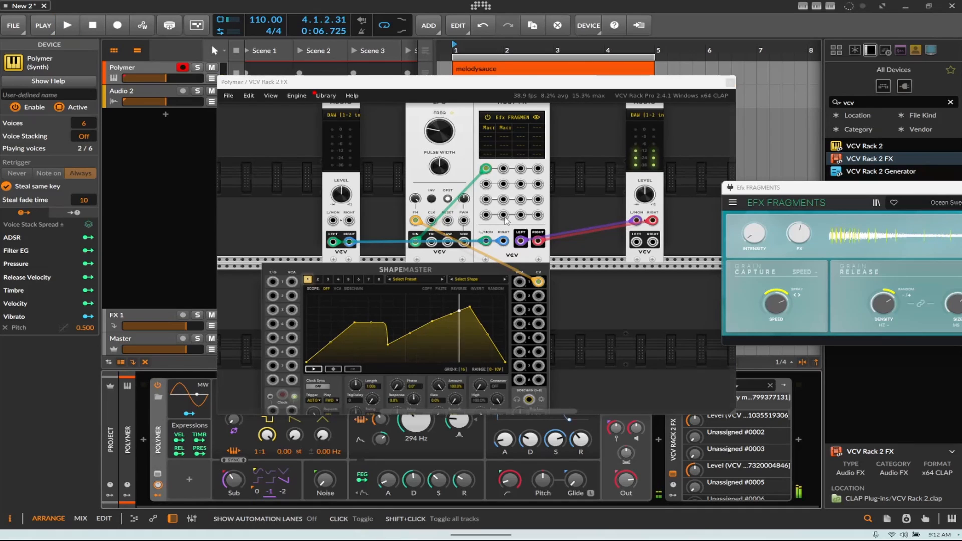
drag(538, 295, 293, 184)
drag(277, 176, 275, 168)
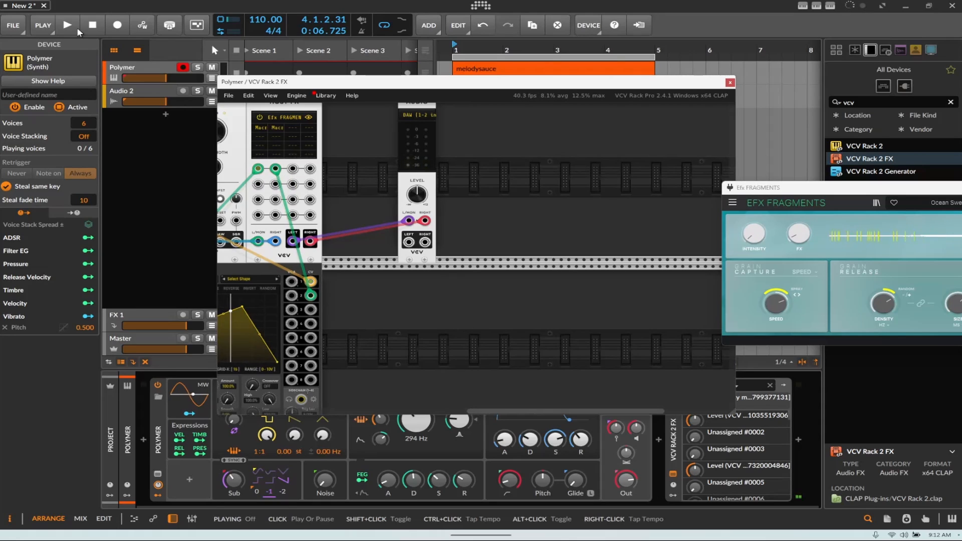
Start playback and switch ShapeMaster to channel 2 for editing
key(space)
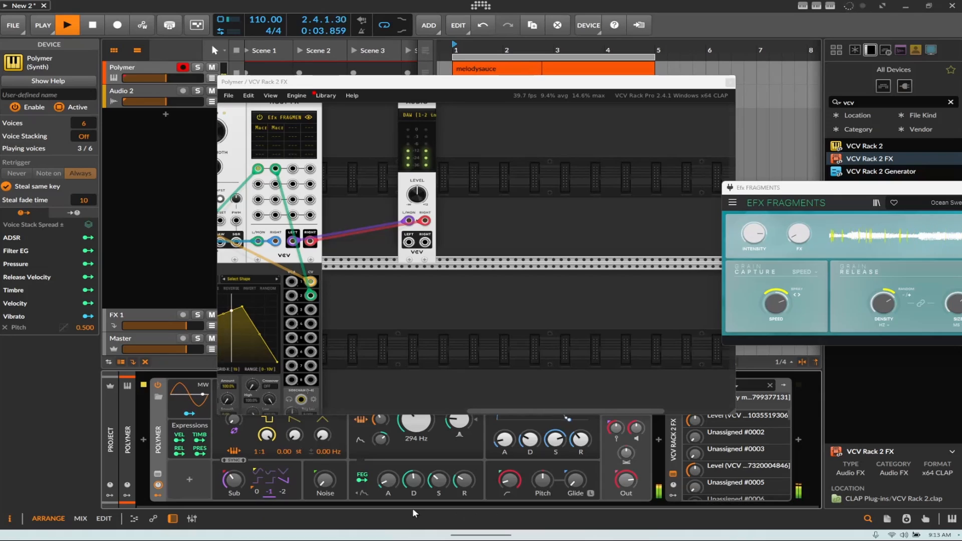
scroll(411, 367, left, 5)
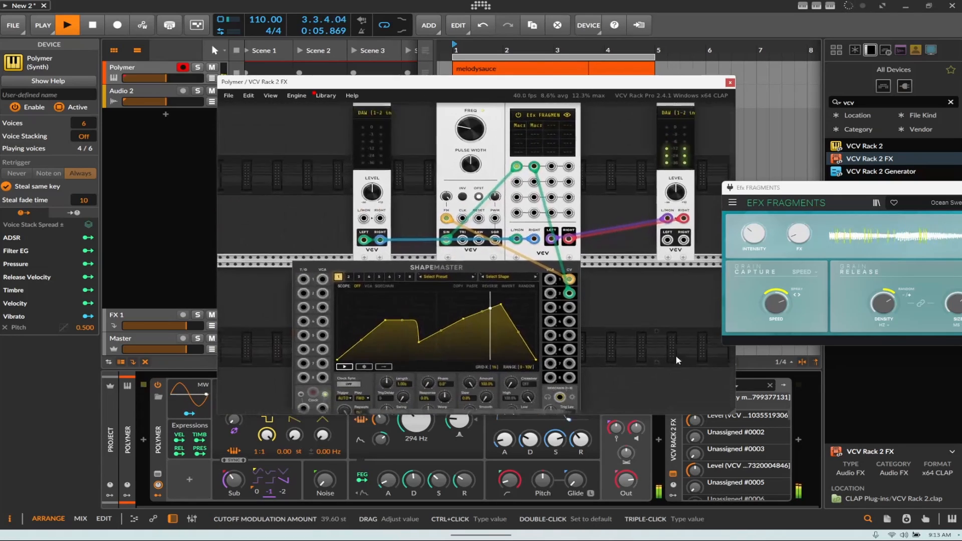
click(349, 251)
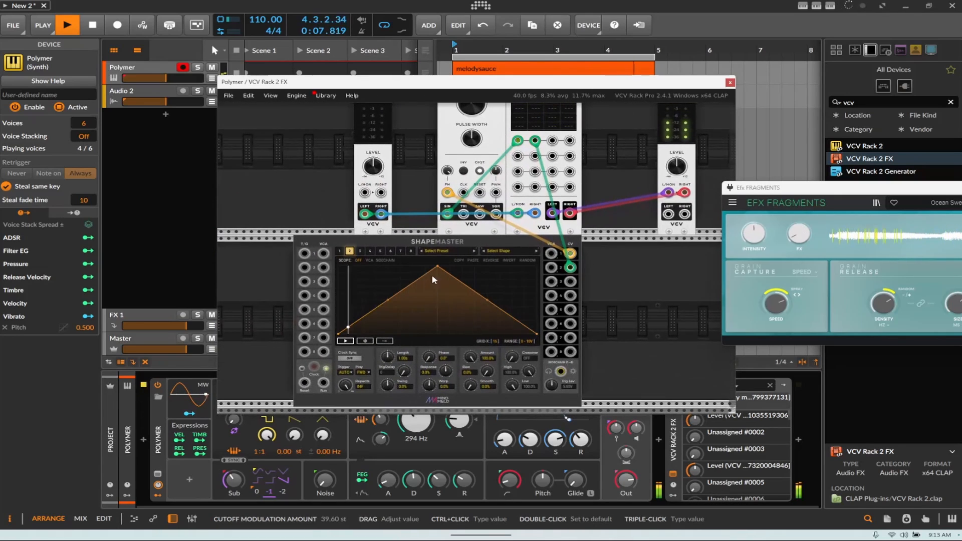
Reshape ShapeMaster's channel 2 curve with an early peak, a flat middle bending upward, and a high late peak
drag(437, 270, 340, 286)
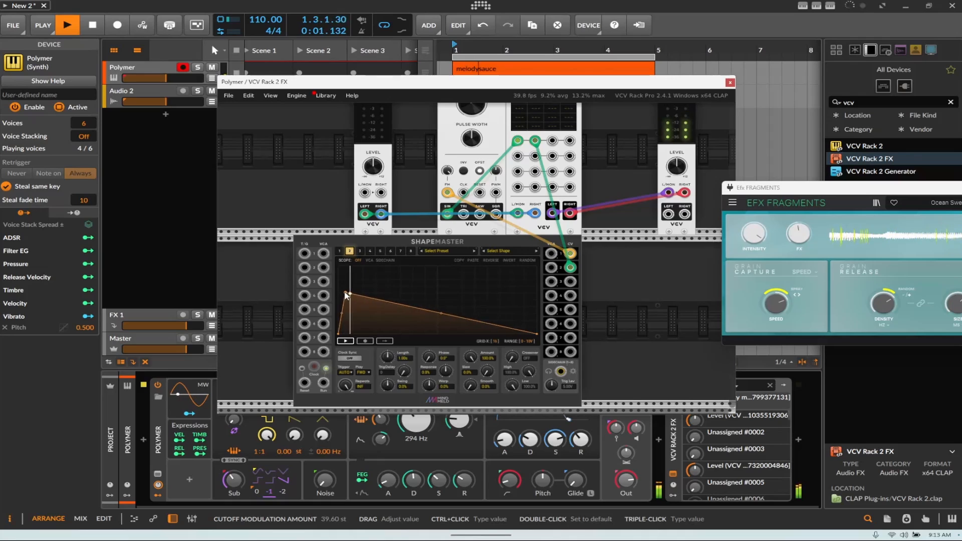
double_click(504, 326)
drag(504, 326, 515, 257)
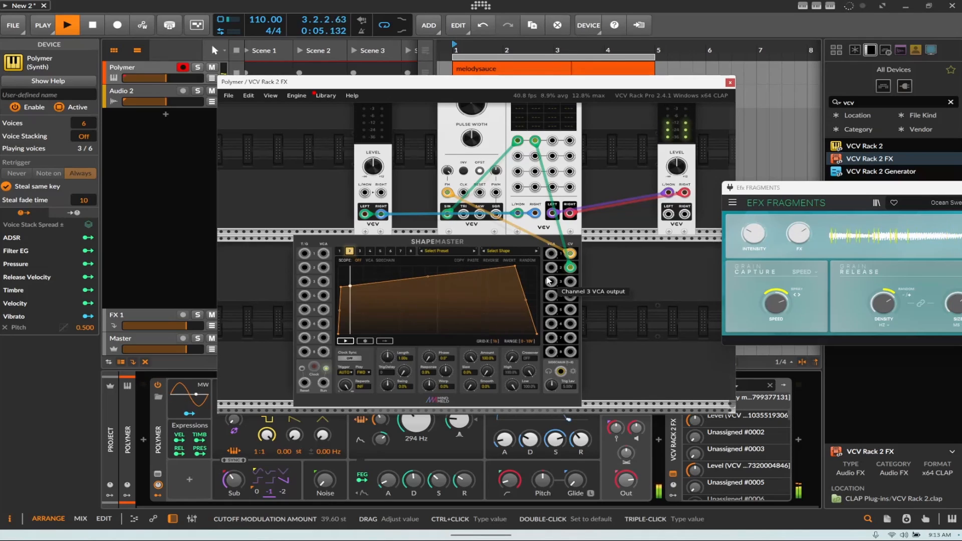
drag(433, 278, 435, 307)
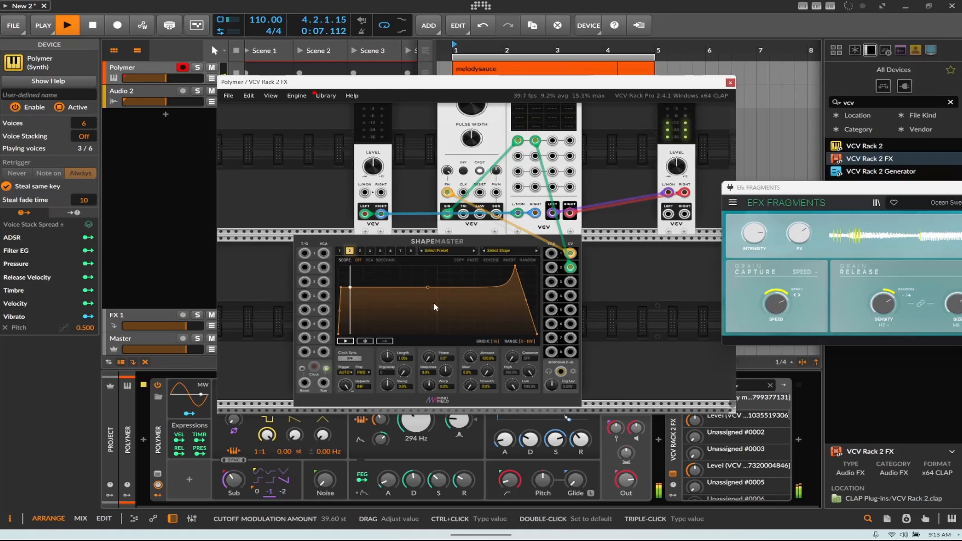
Load the Circadian Sound community preset Groove-Warped-2 into ShapeMaster's channel 2, listen to it, and stop playback
click(474, 255)
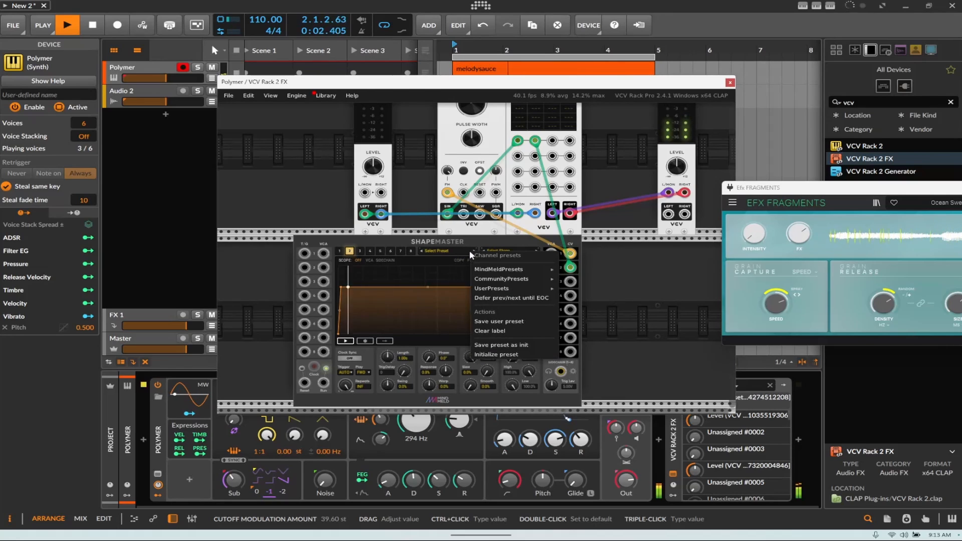
mouse_move(493, 271)
mouse_move(586, 278)
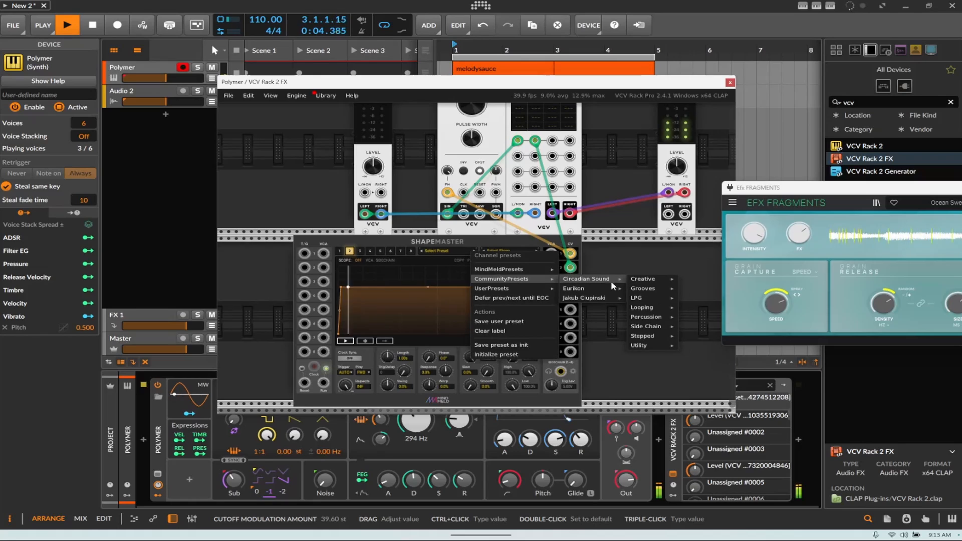
mouse_move(642, 288)
click(697, 298)
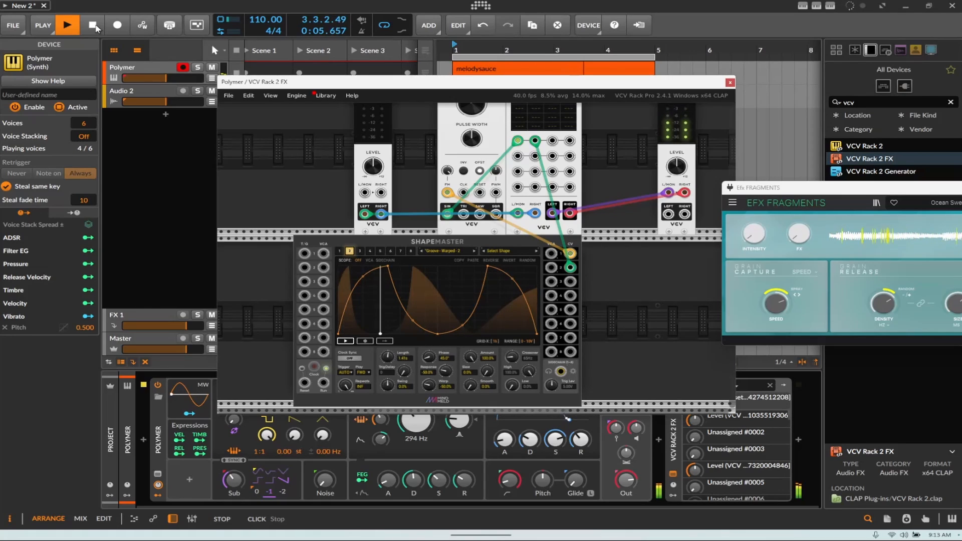
click(94, 26)
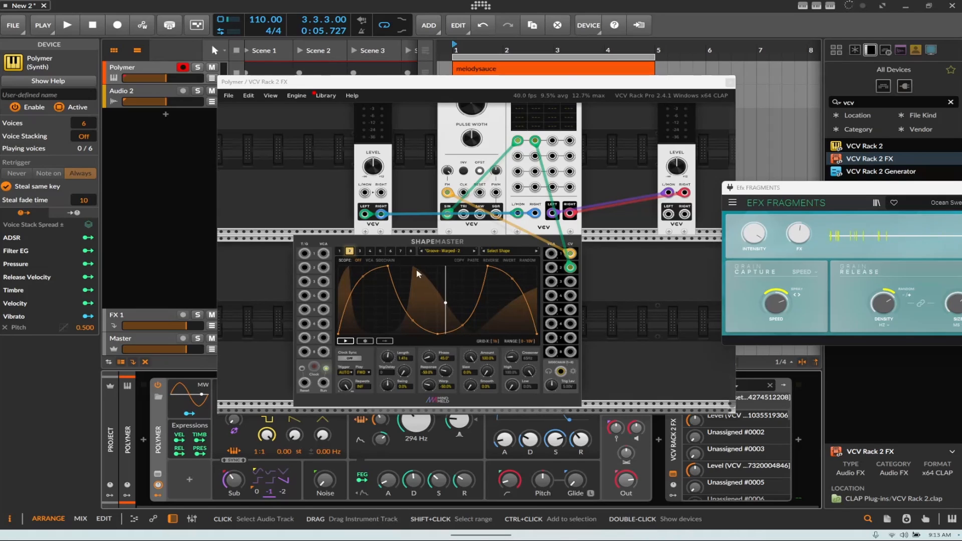
Open the module browser from an empty rack area and remove the Envelope generator tag filter
scroll(580, 322, up, 3)
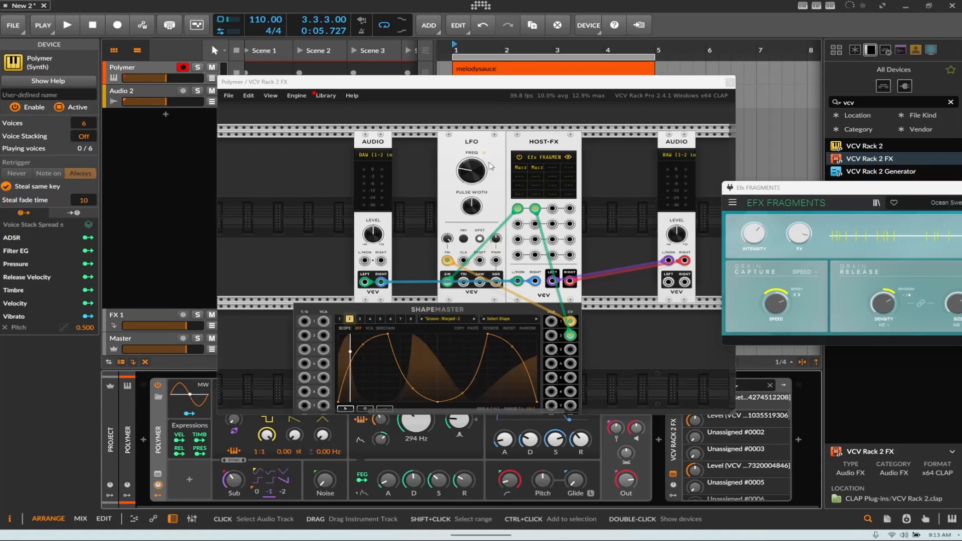
drag(630, 364, 514, 289)
right_click(513, 288)
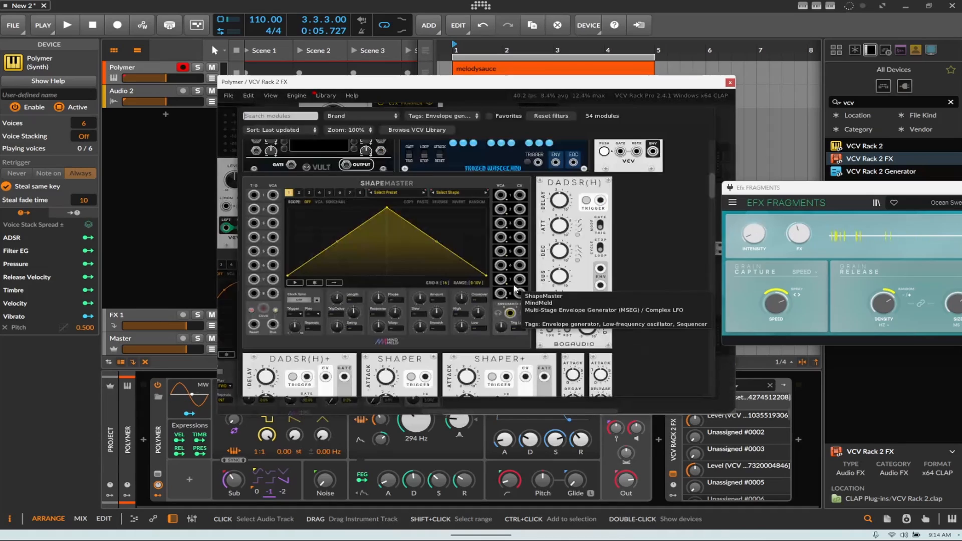
click(414, 120)
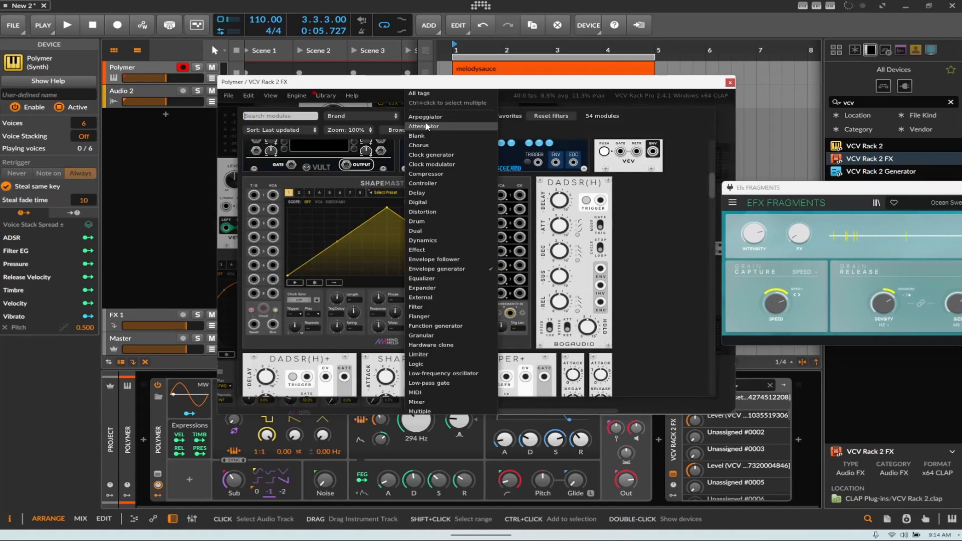
click(413, 100)
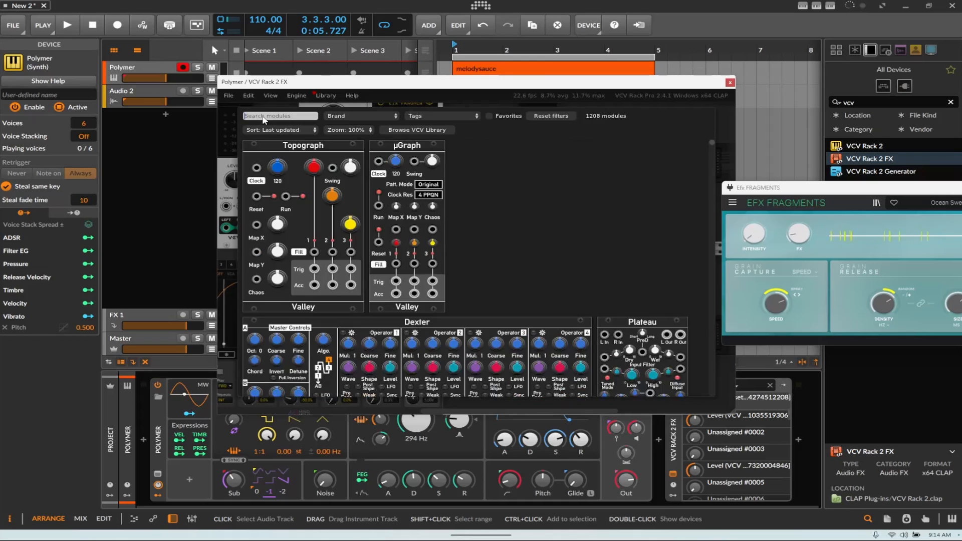
Search the modules for "adsr" and place VCV's ADSR EG directly to the right of the output Audio module
text(d)
key(BackSpace)
text(a)
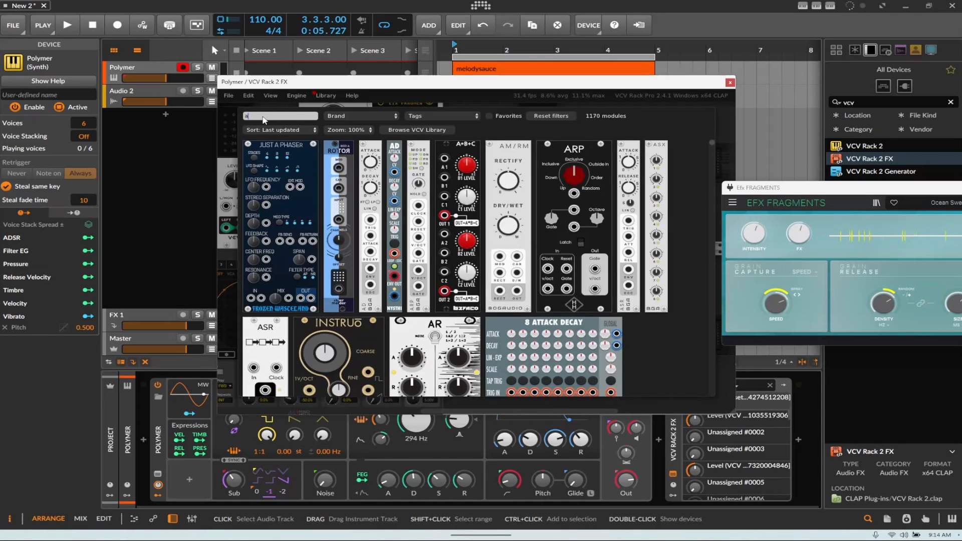
text(dsr)
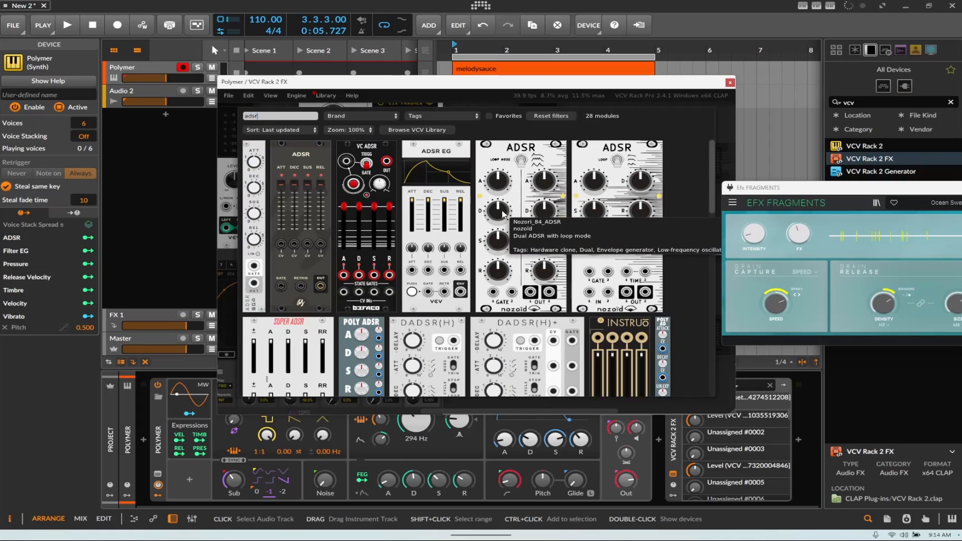
scroll(568, 224, down, 5)
scroll(568, 224, down, 2)
scroll(601, 250, up, 7)
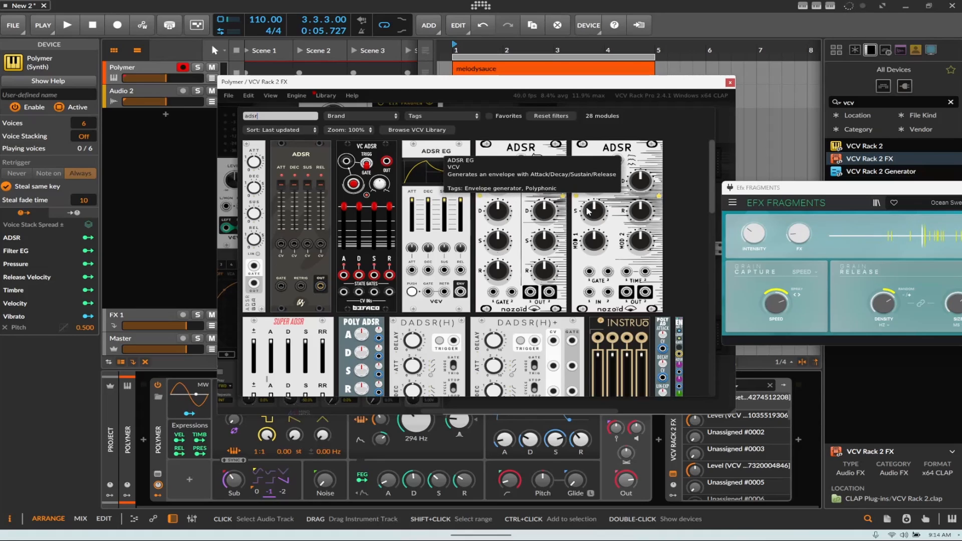
click(433, 140)
drag(511, 264, 586, 214)
scroll(591, 194, up, 5)
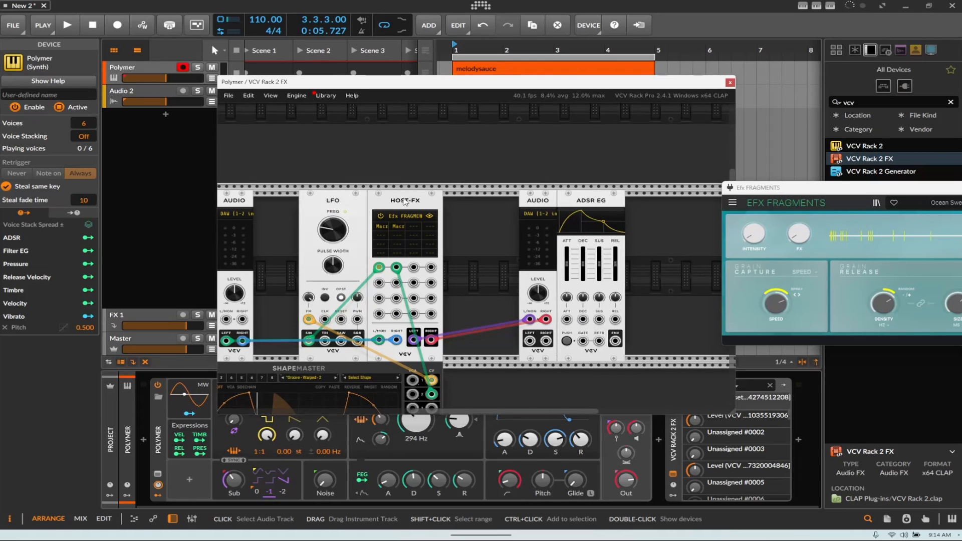
Search the modules for "VCA" and add VCV's VCA between Host-FX and the output Audio module
right_click(490, 239)
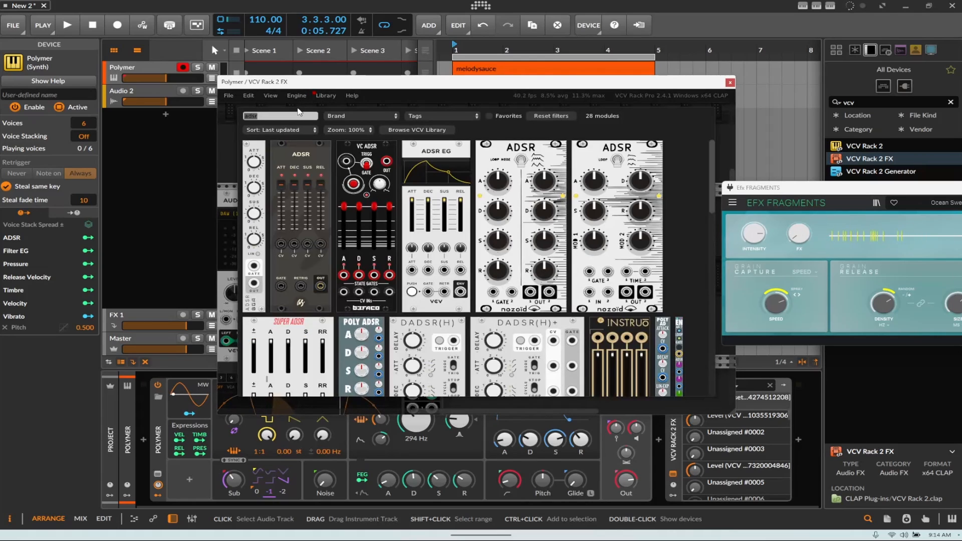
text(VC)
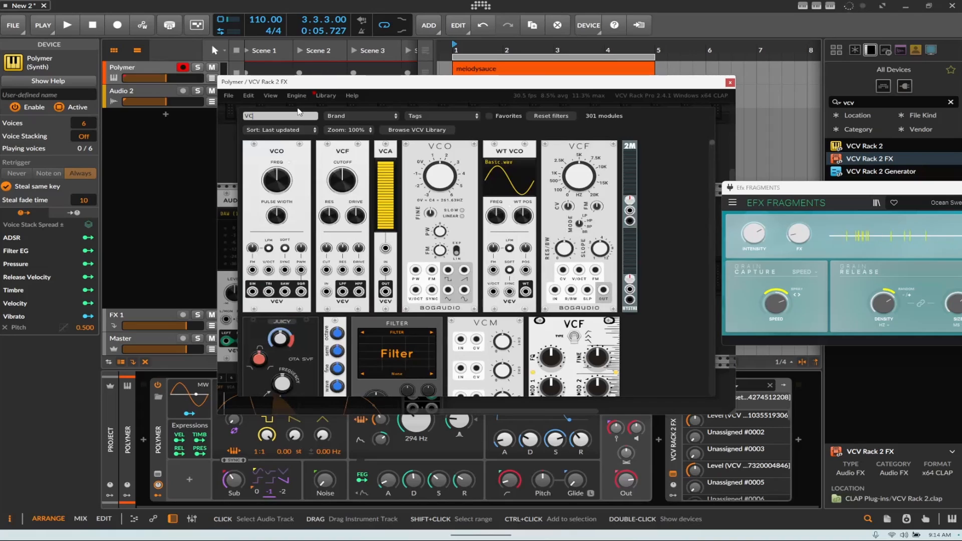
text(A)
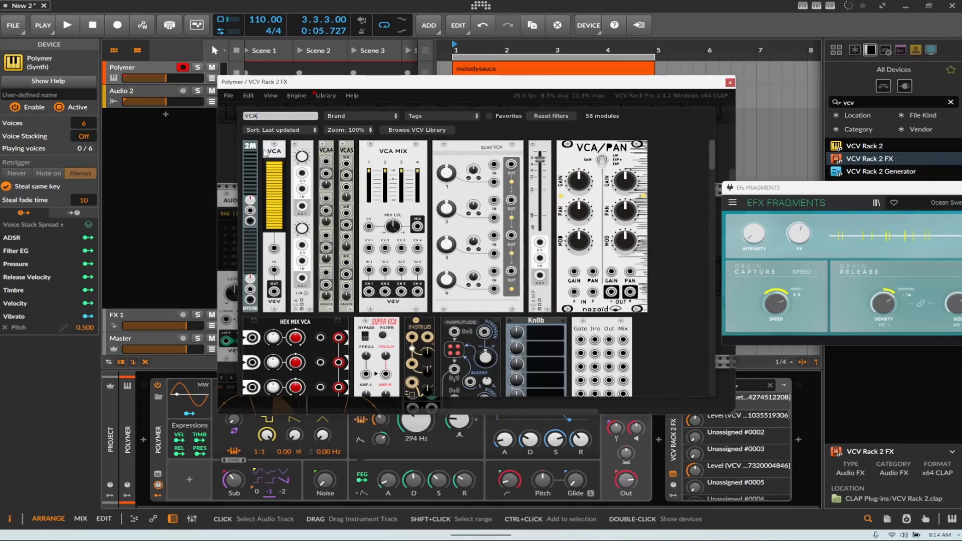
key(Return)
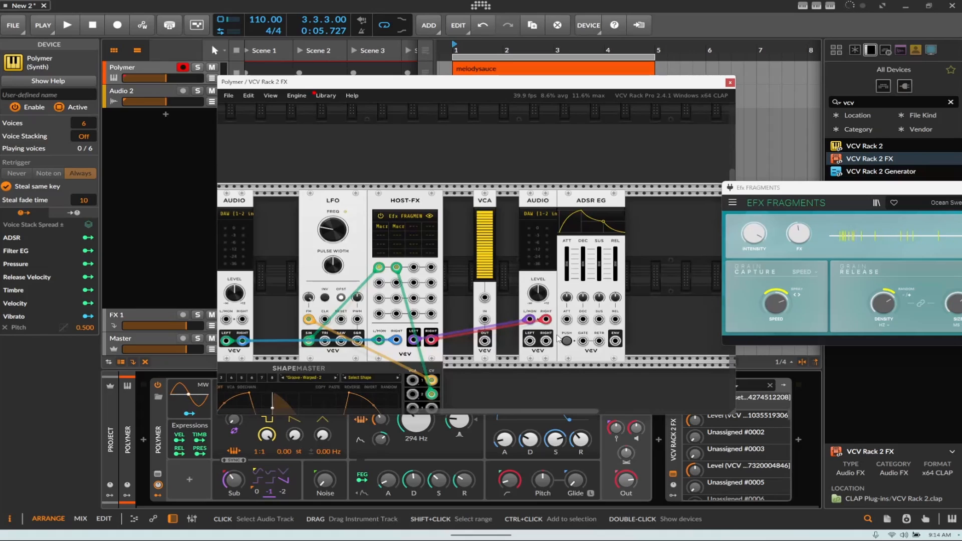
Patch the ADSR EG's envelope output into the VCA's level CV input, and move the input Audio module directly beside the LFO
drag(615, 341, 484, 298)
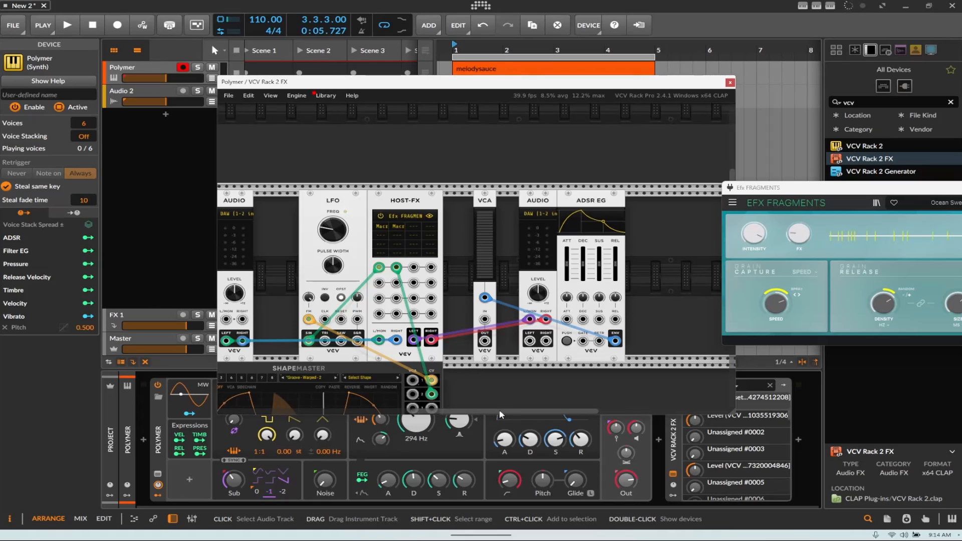
scroll(481, 401, left, 3)
scroll(484, 418, down, 3)
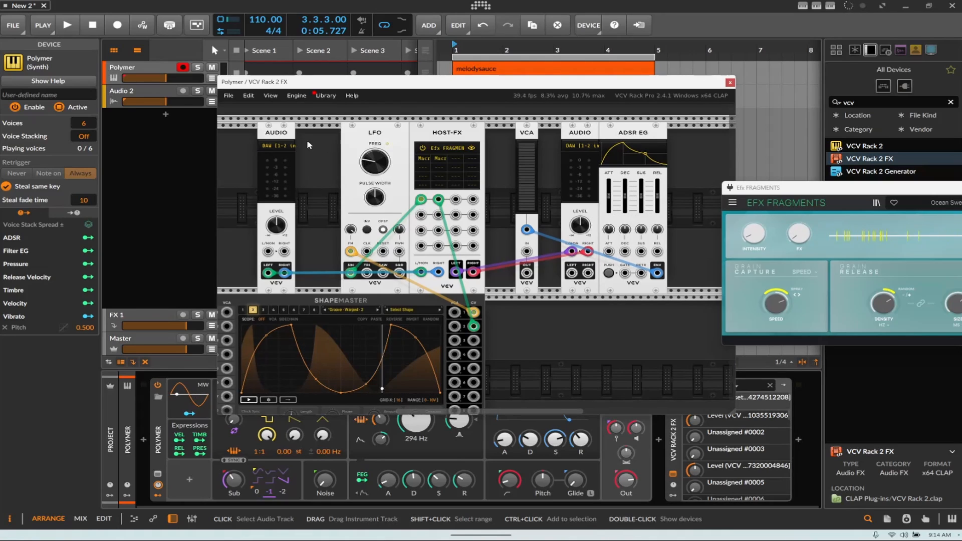
drag(285, 135, 323, 145)
Search the modules for "VCV" and add the MIDI-CV module to the left of the input Audio module
right_click(274, 151)
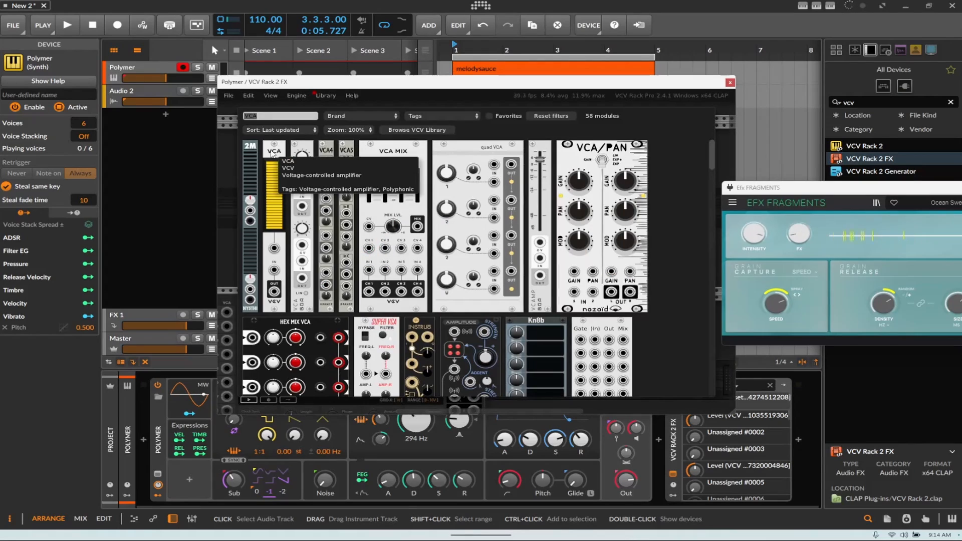
key(BackSpace)
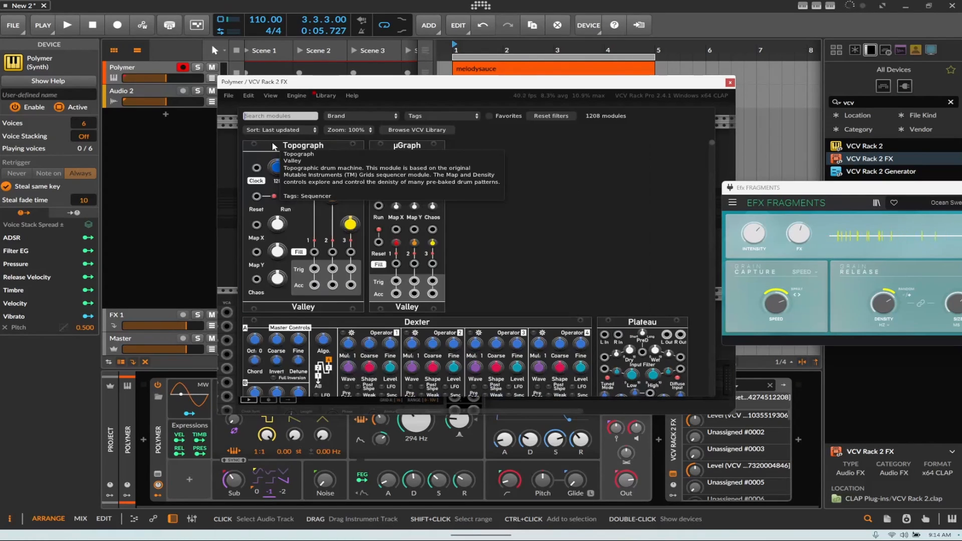
text(VCV)
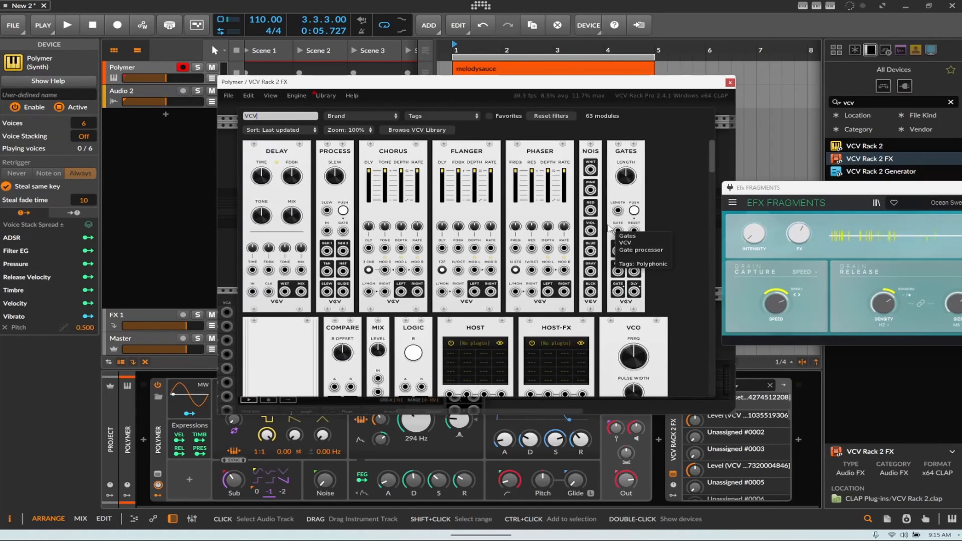
scroll(608, 228, down, 8)
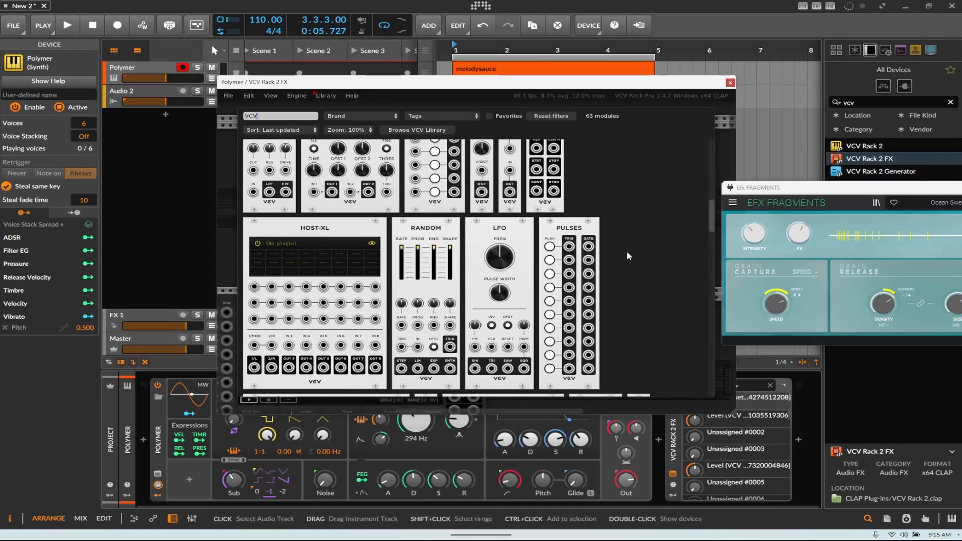
scroll(632, 255, down, 6)
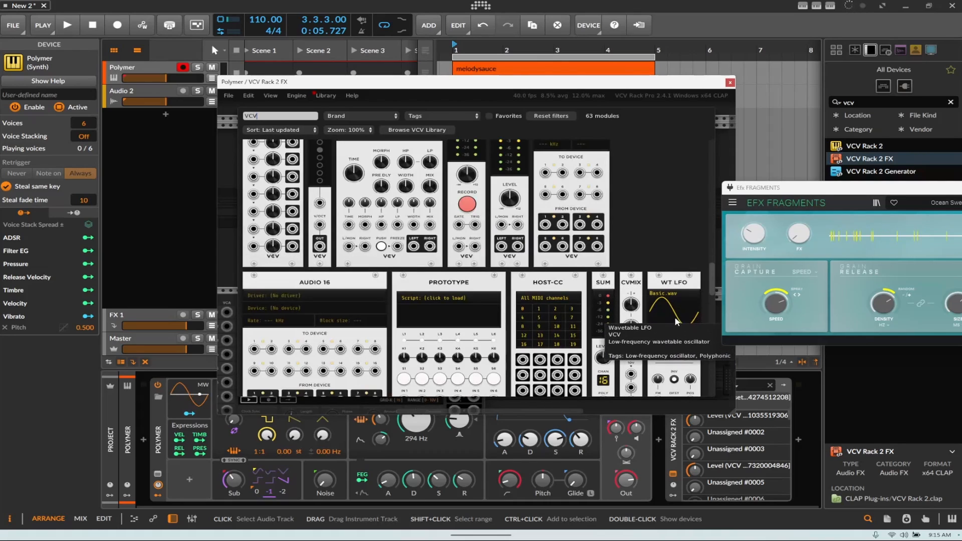
scroll(686, 326, down, 4)
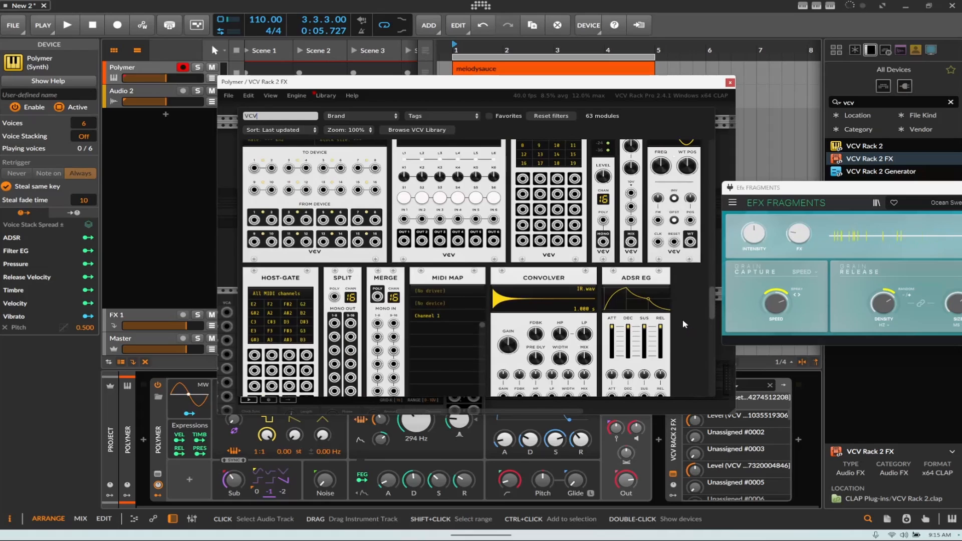
scroll(684, 324, down, 4)
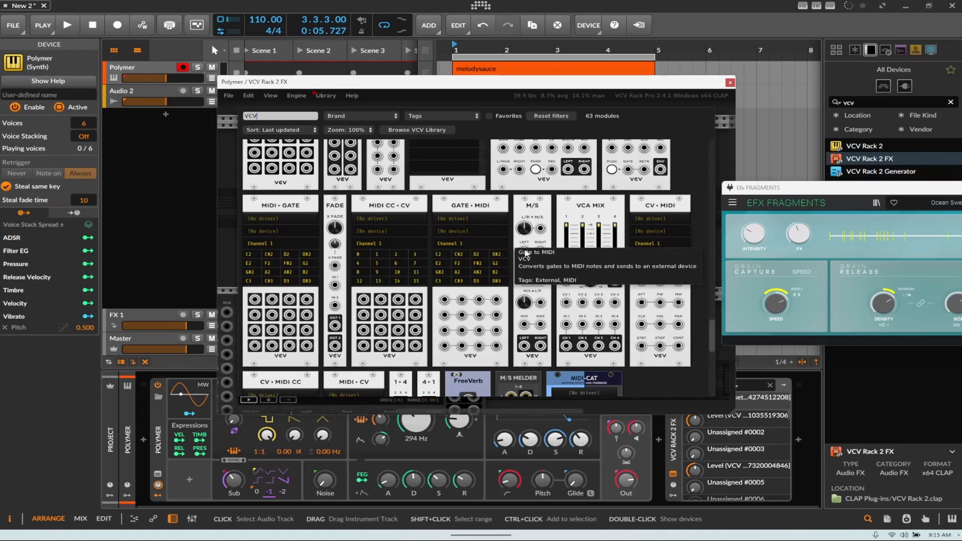
scroll(677, 325, down, 2)
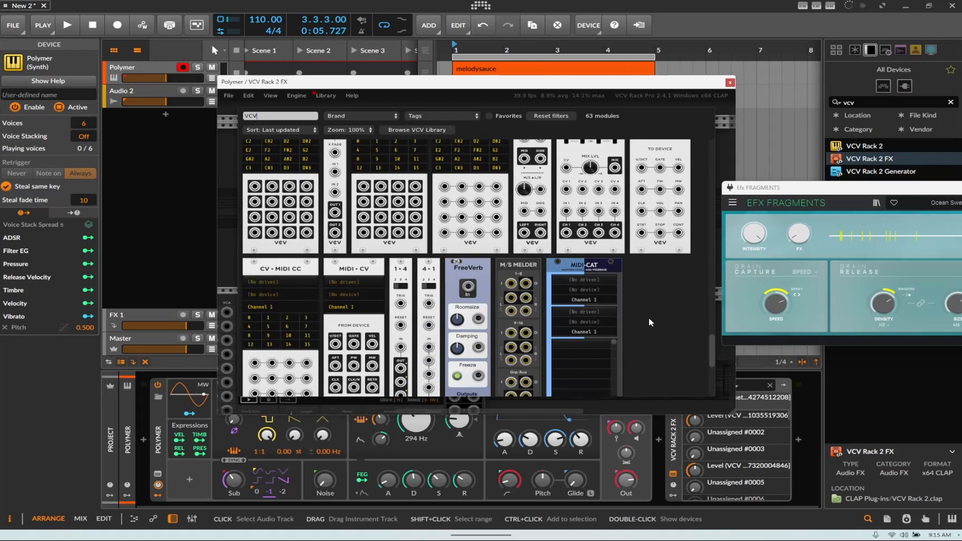
click(354, 275)
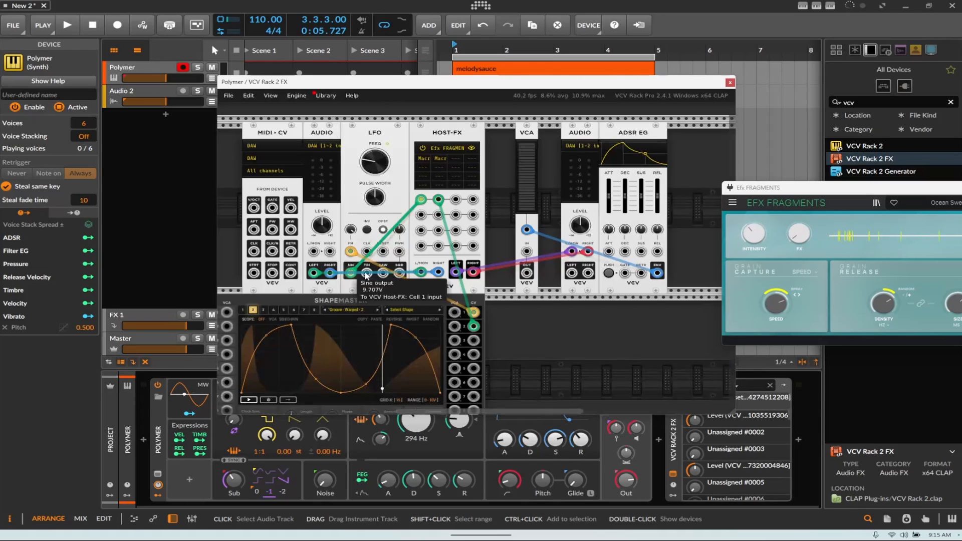
Move MIDI-CV to the row below the VCA and patch its Gate output into the ADSR EG's gate input
drag(272, 140, 527, 326)
scroll(527, 326, down, 1)
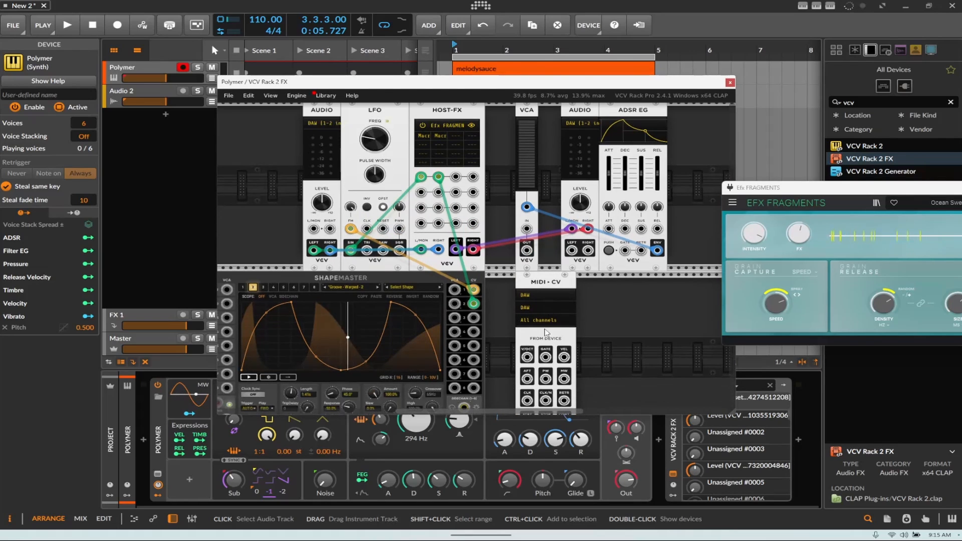
drag(528, 357, 581, 303)
drag(546, 356, 625, 251)
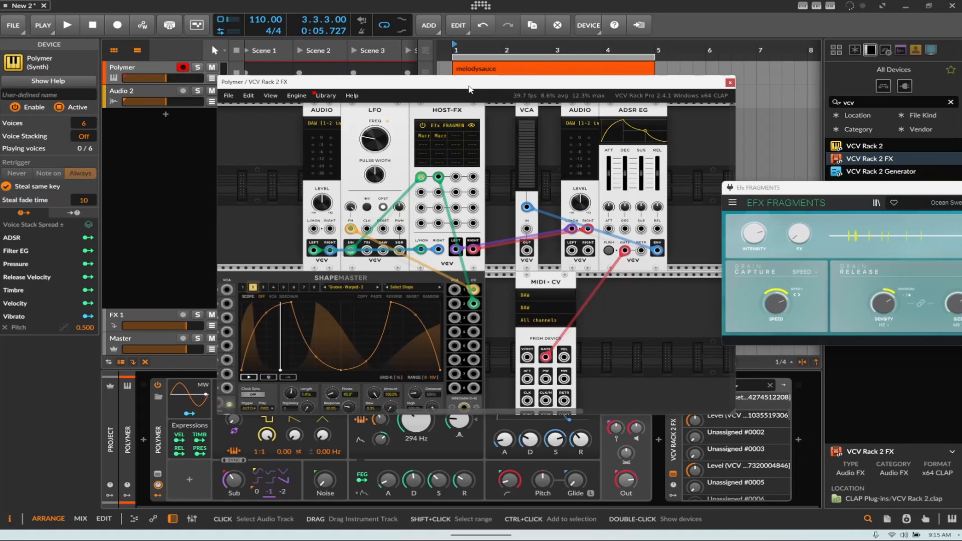
Start playback with the rack window moved clear of the transport controls, and lower the ADSR EG's release
drag(450, 82, 443, 165)
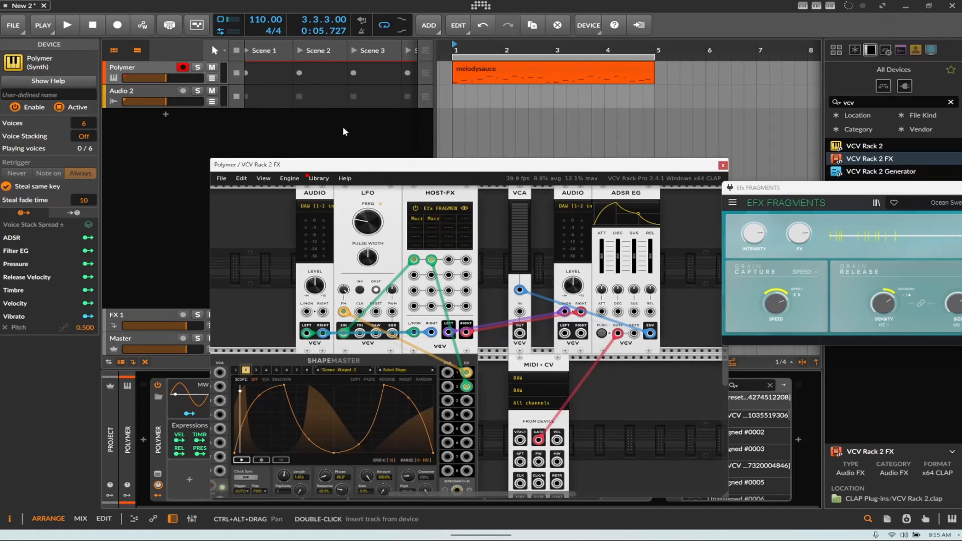
drag(345, 165, 313, 24)
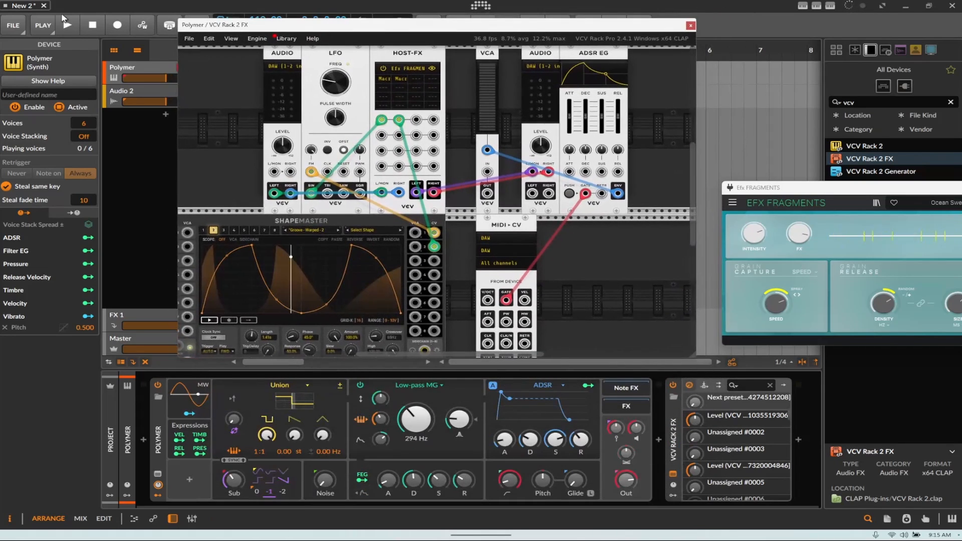
click(67, 24)
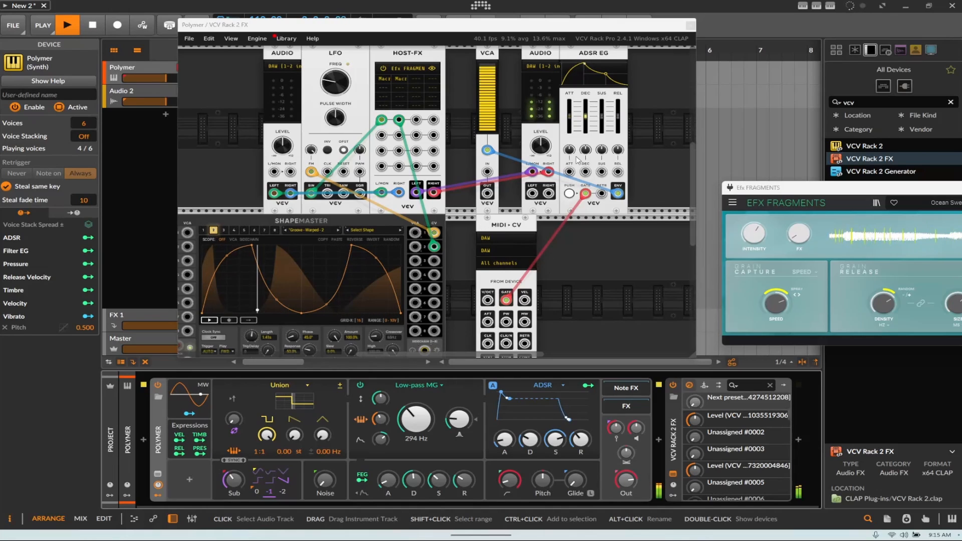
drag(618, 108, 619, 128)
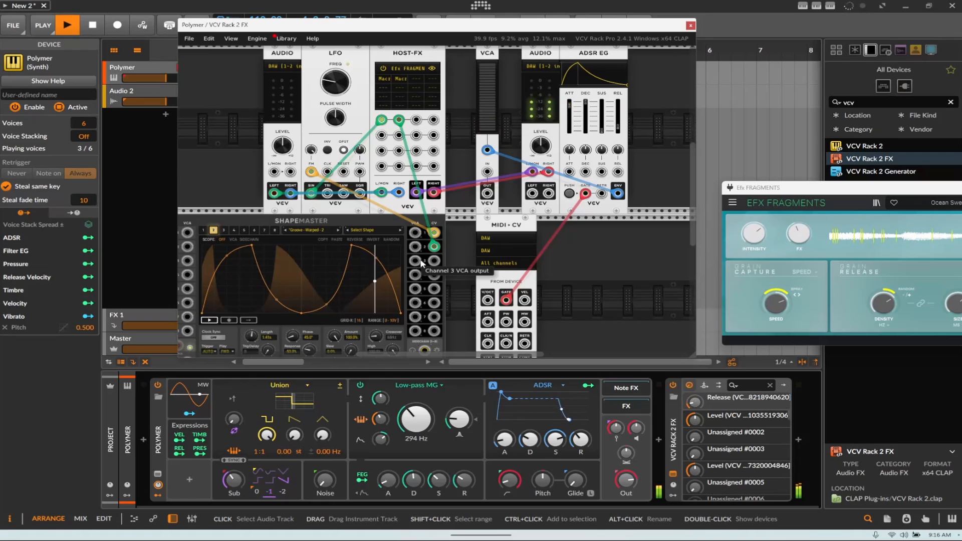
Modulate the ADSR EG's attack from ShapeMaster's channel 3 CV output with Attack CV at about 63%, shaping channel 3 into a slow rising ramp
drag(434, 260, 569, 118)
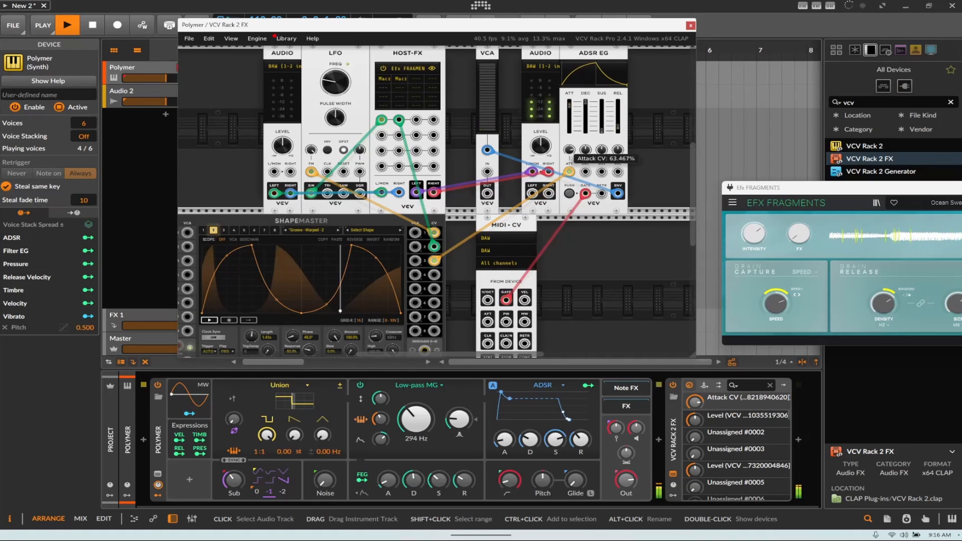
click(224, 230)
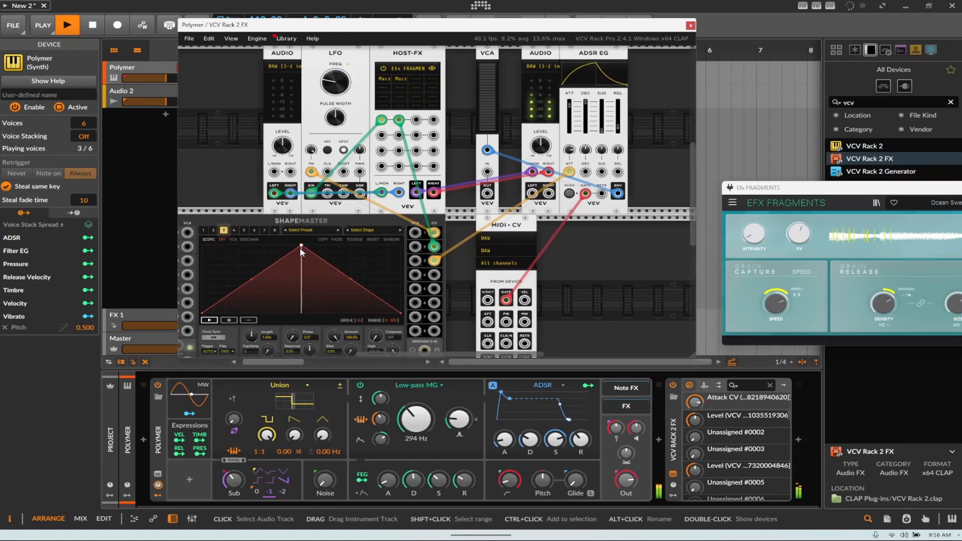
drag(299, 245, 399, 280)
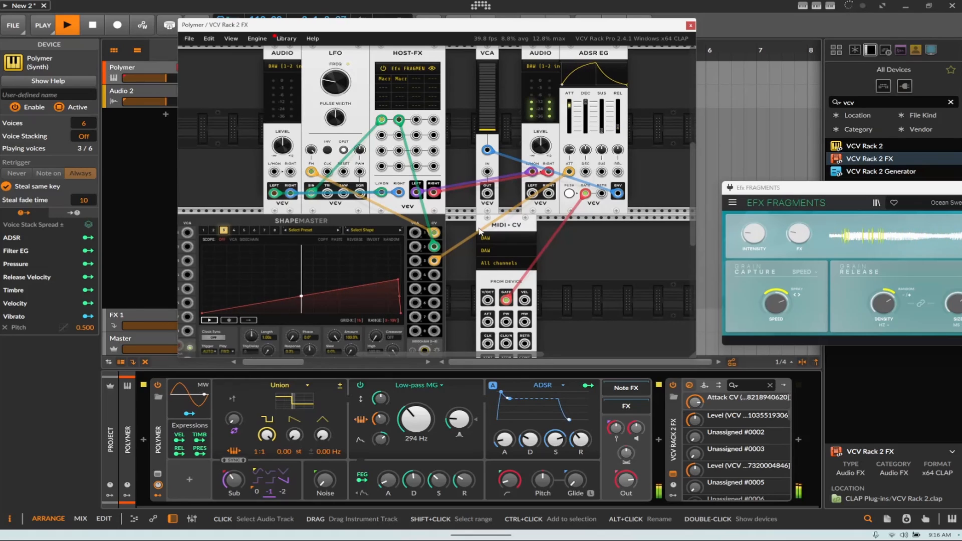
Stop playback and route Host-FX's left output through the VCA into both the left and right inputs of the output Audio module
drag(475, 27, 463, 101)
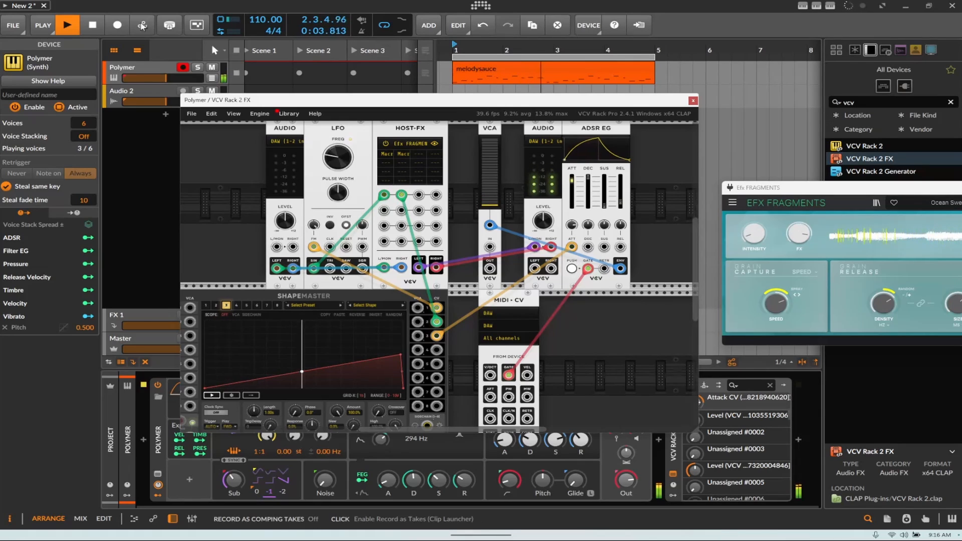
click(93, 25)
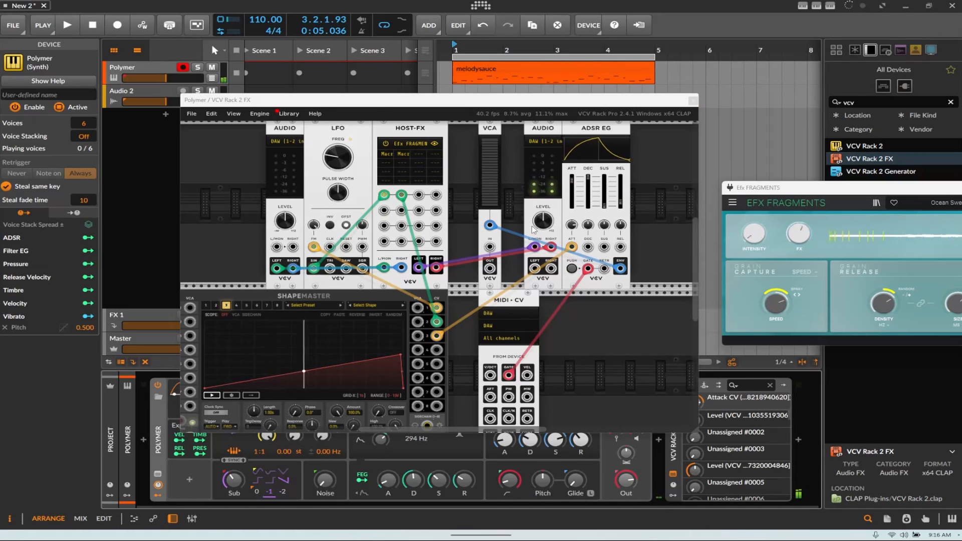
drag(535, 246, 492, 252)
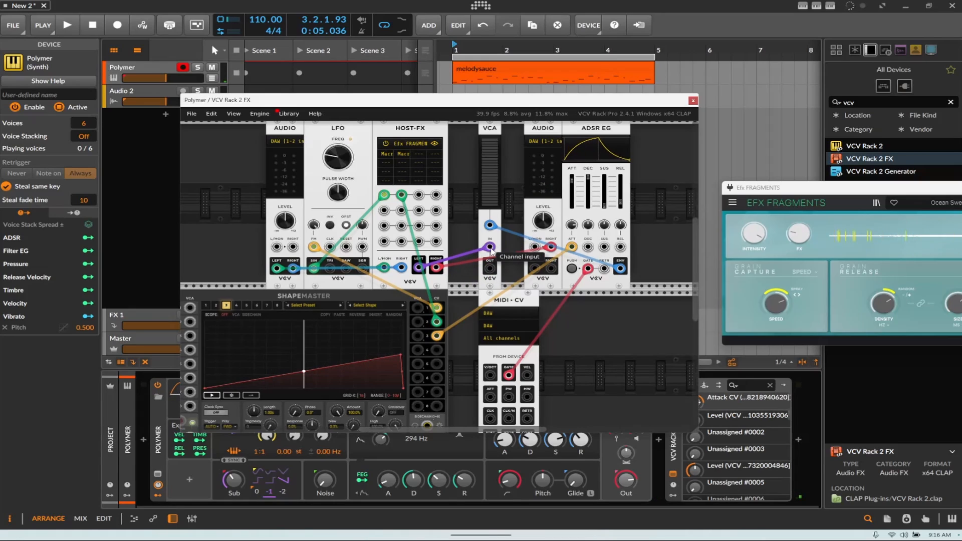
mouse_move(551, 247)
mouse_down()
mouse_move(530, 271)
mouse_move(472, 275)
mouse_move(534, 246)
mouse_up()
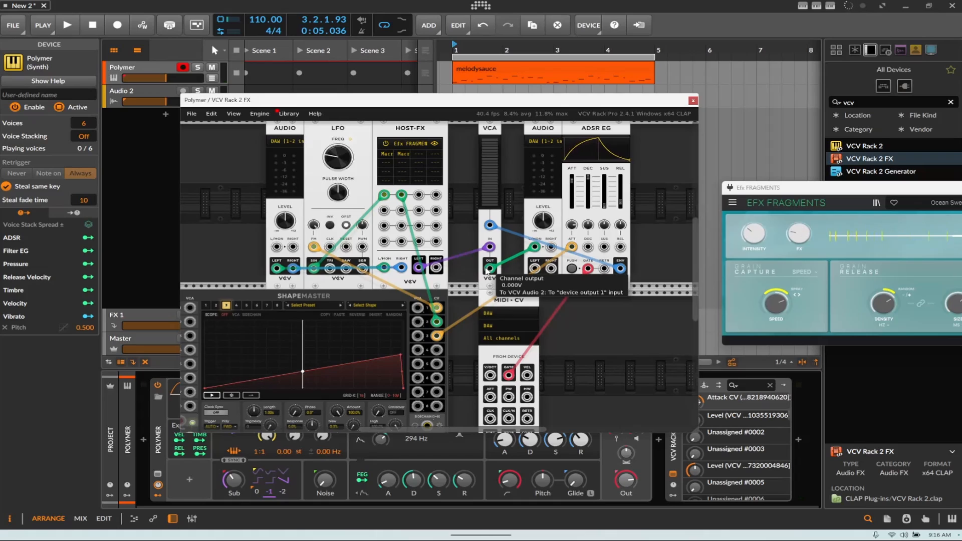
drag(487, 271, 551, 247)
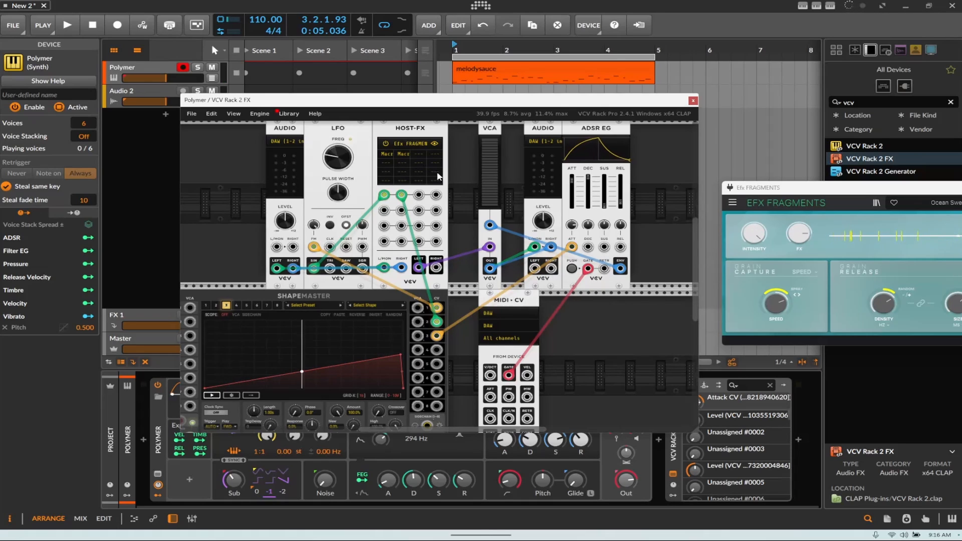
Play the clip while adjusting the ADSR EG's decay, Attack CV and sustain (69.2%), and move the VCA against the output Audio module
click(68, 24)
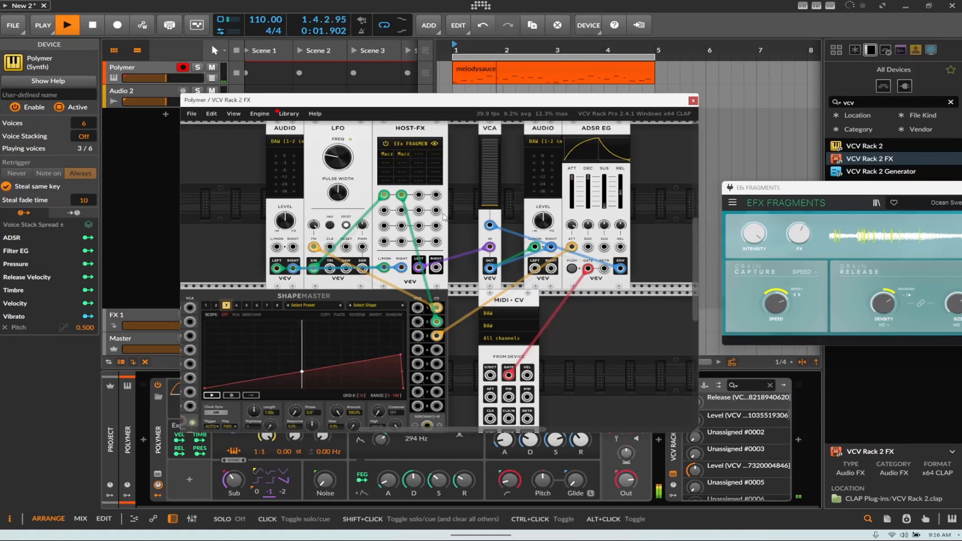
click(490, 201)
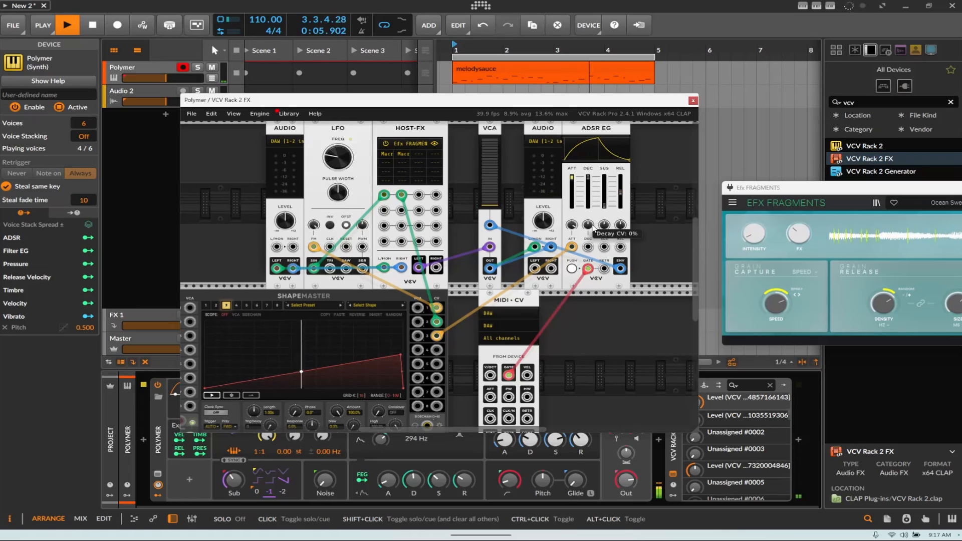
mouse_move(593, 227)
mouse_down()
mouse_move(593, 216)
mouse_move(588, 231)
mouse_up()
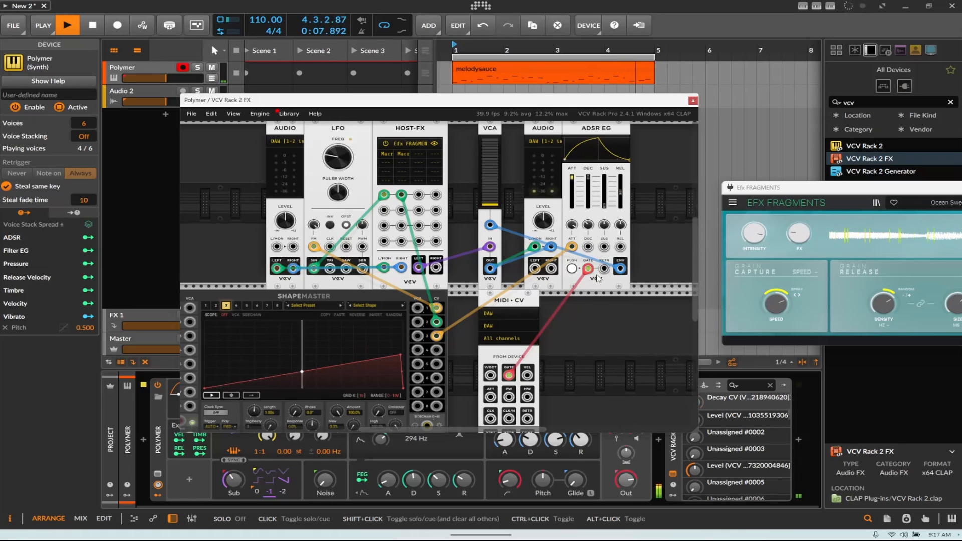
mouse_move(588, 177)
mouse_down()
mouse_move(588, 205)
mouse_move(588, 177)
mouse_move(604, 204)
mouse_move(604, 184)
mouse_up()
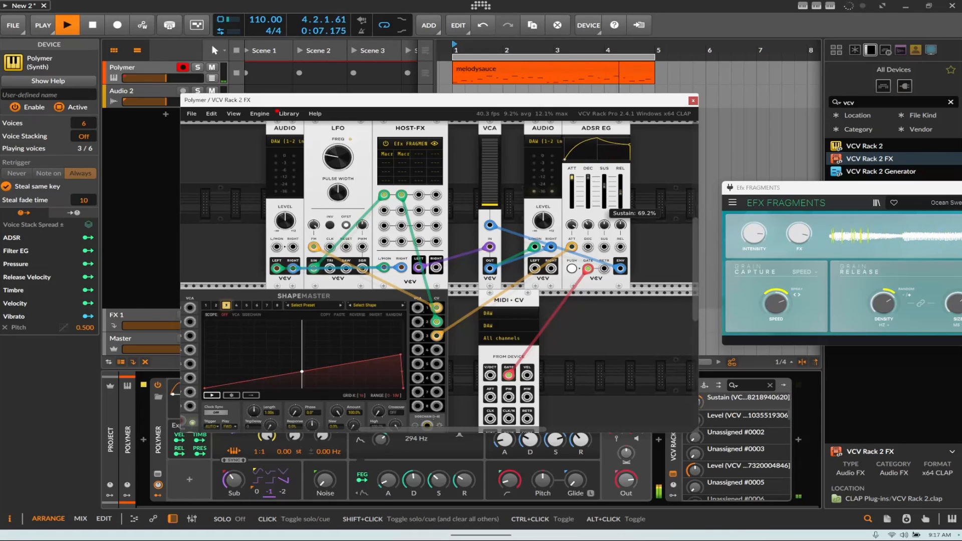
drag(572, 225, 572, 228)
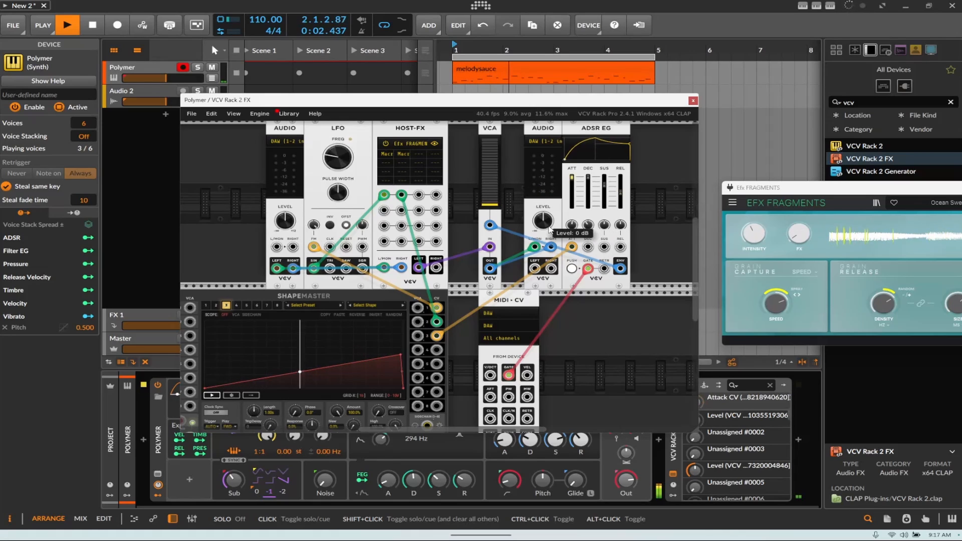
drag(478, 203, 486, 205)
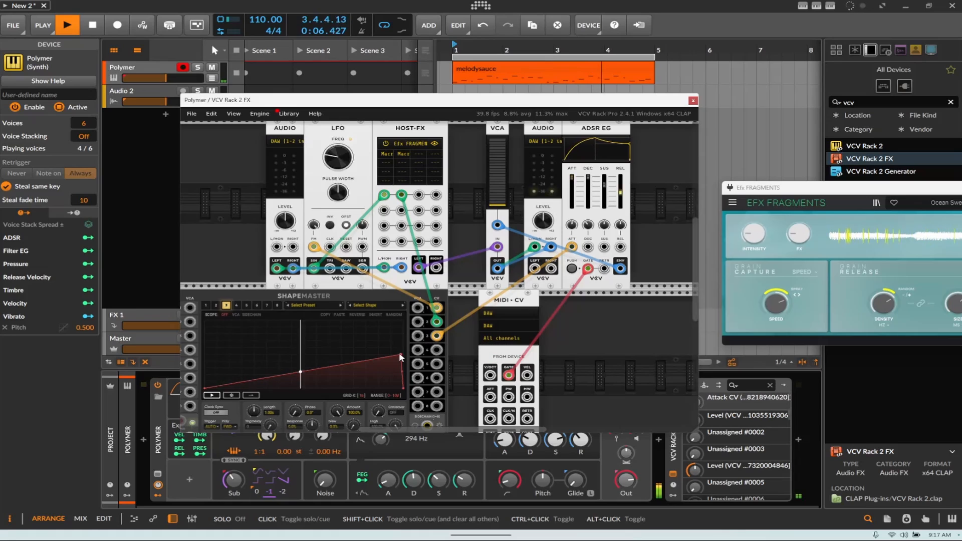
Pull ShapeMaster channel 3's peak back to just past mid-cycle, then shorten the ADSR EG's attack and decay and adjust its release and sustain
drag(401, 355, 323, 341)
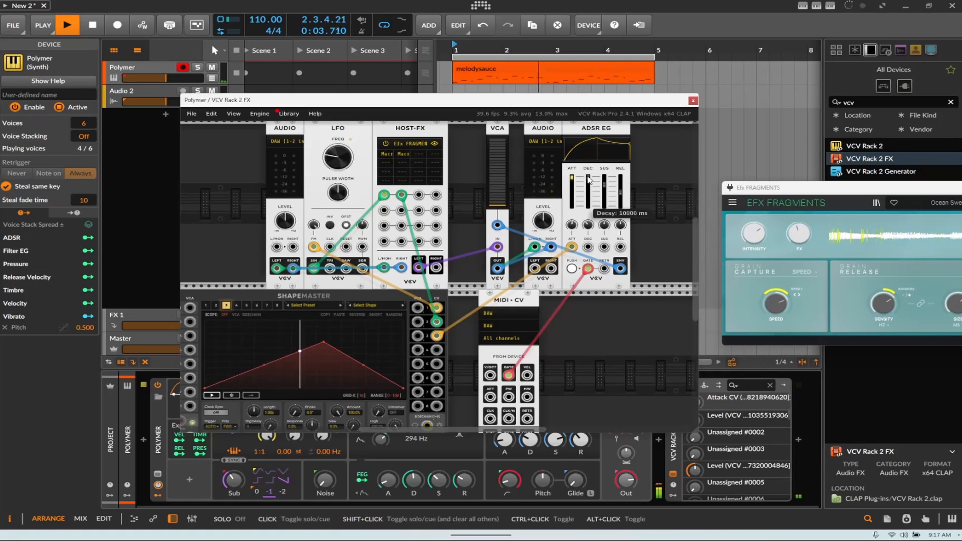
mouse_move(588, 195)
mouse_down()
mouse_move(604, 189)
mouse_move(620, 207)
mouse_move(571, 188)
mouse_up()
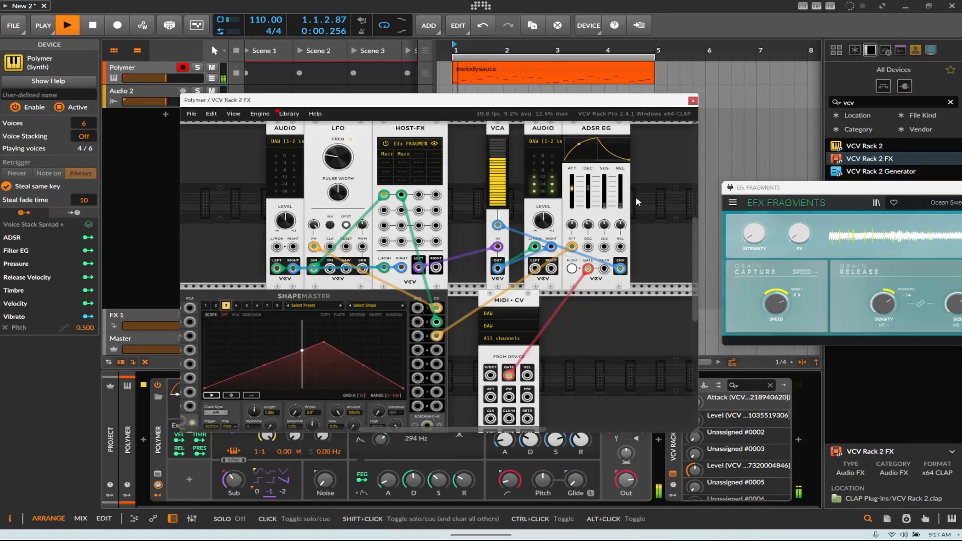
mouse_move(620, 206)
mouse_down()
mouse_move(620, 192)
mouse_move(584, 221)
mouse_move(604, 202)
mouse_up()
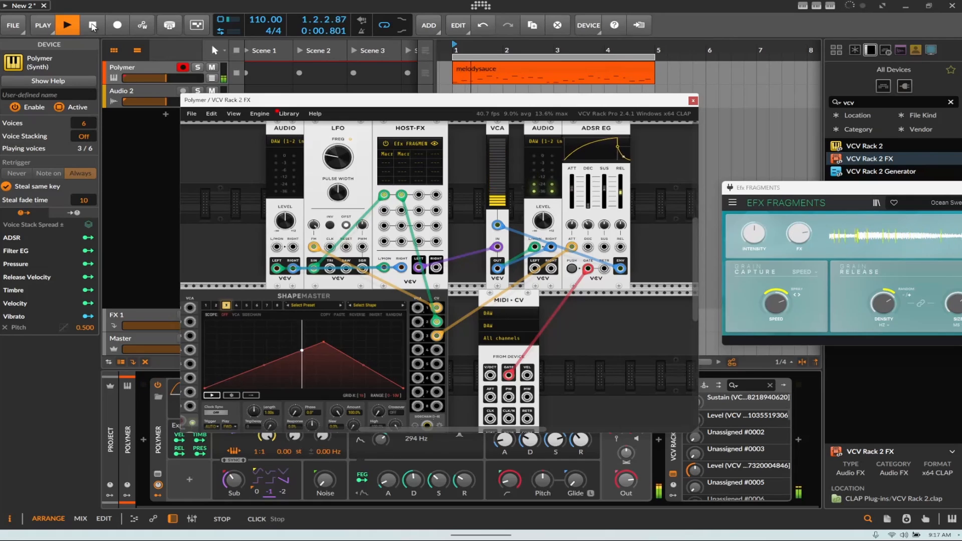
Move ShapeMaster channel 3's peak close to the end of the cycle and readjust the ADSR EG's attack and Attack CV
drag(323, 342, 386, 341)
mouse_move(576, 187)
drag(571, 225, 571, 175)
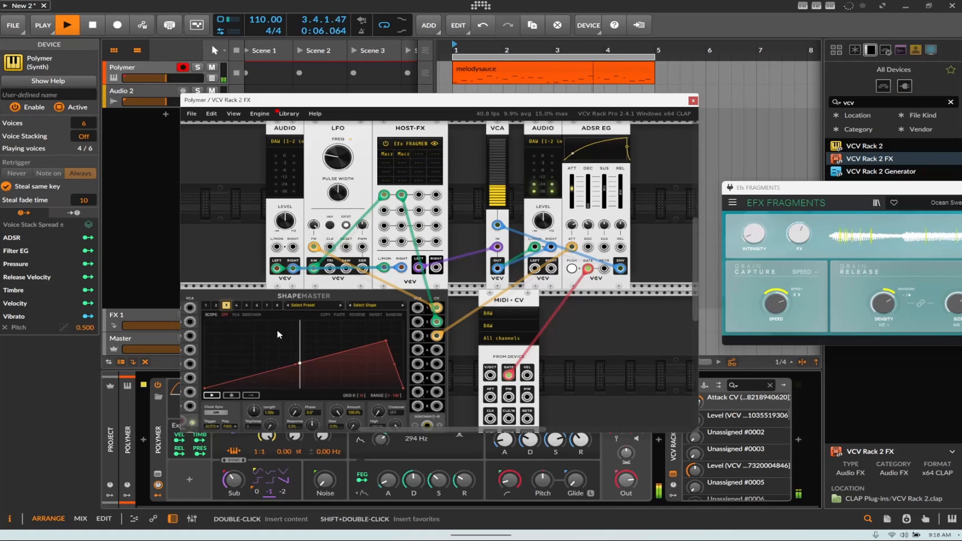
Reshape ShapeMaster channel 3 into a steep initial drop, a low middle with an added node about three-quarters through, and a high end, then stop playback
drag(383, 340, 209, 381)
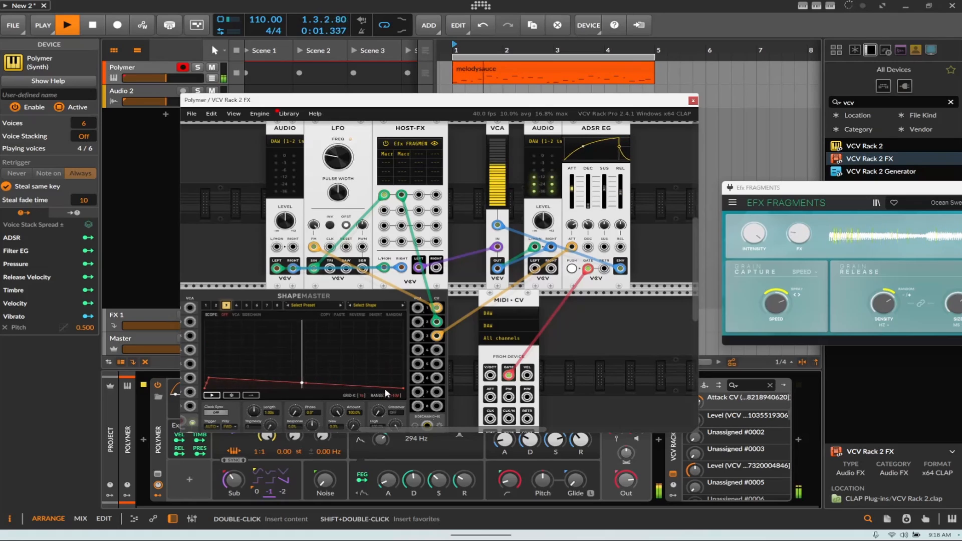
drag(404, 388, 404, 367)
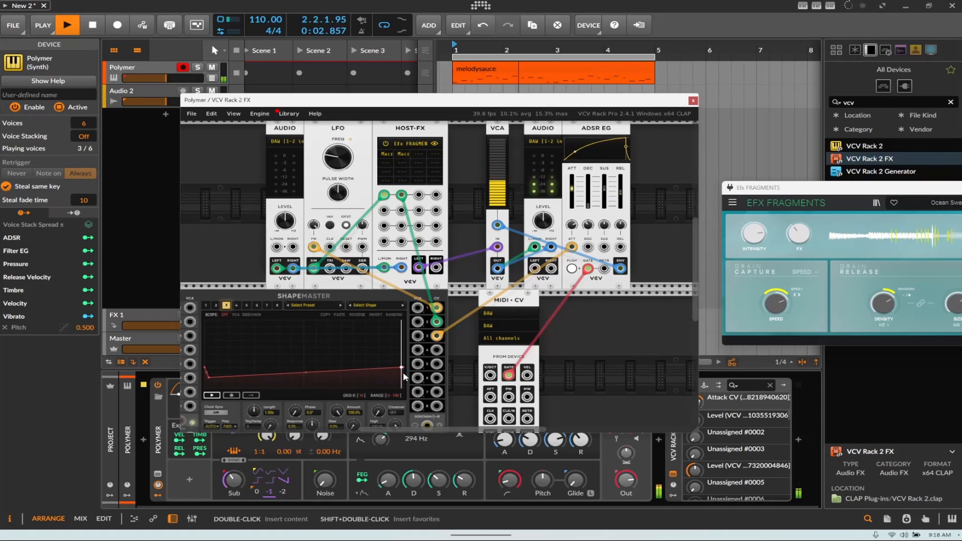
double_click(356, 371)
drag(356, 370, 354, 388)
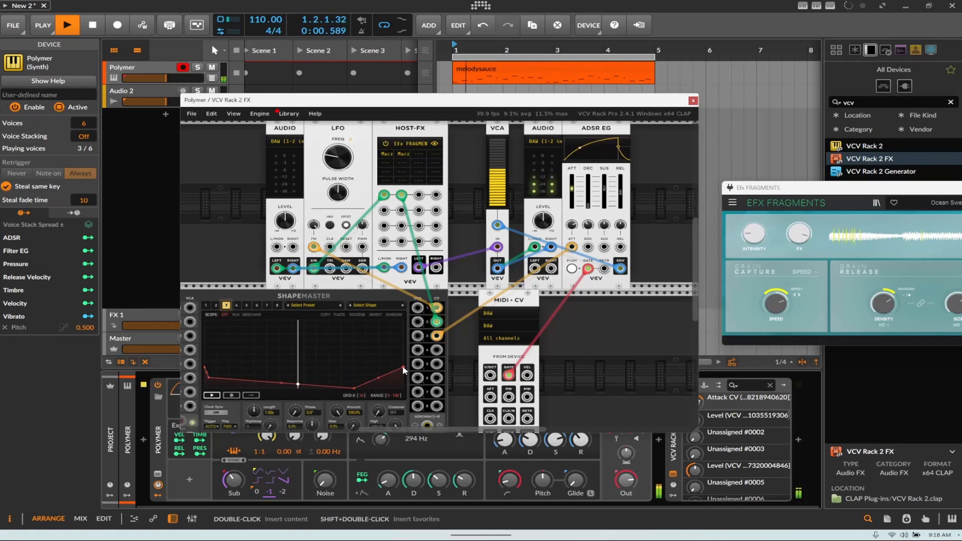
drag(401, 366, 402, 333)
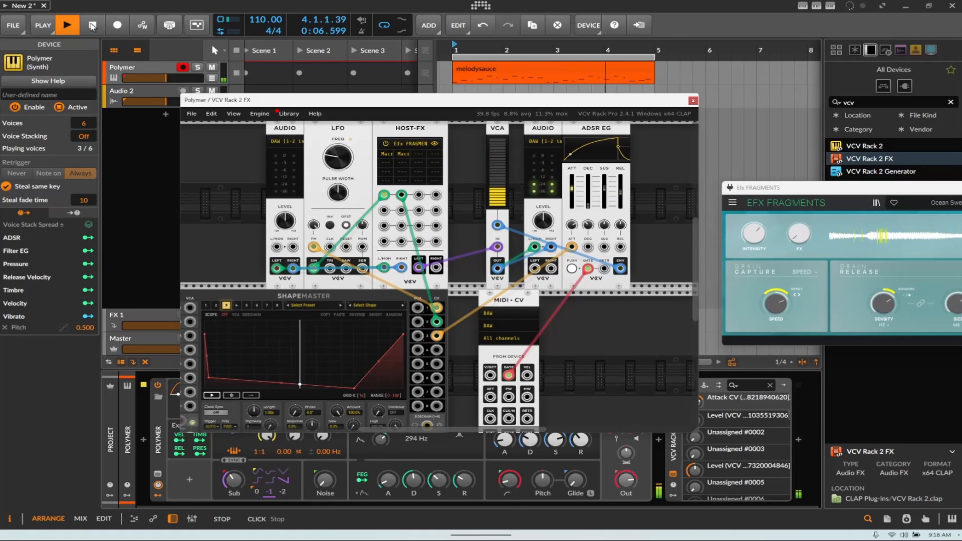
click(93, 26)
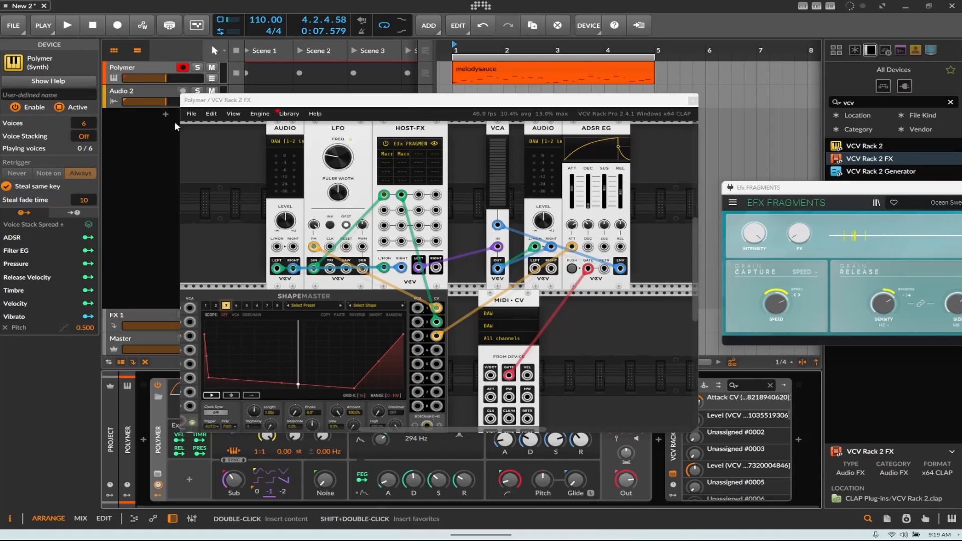
Open the VCV Rack patch's file commands to show the save options
click(191, 113)
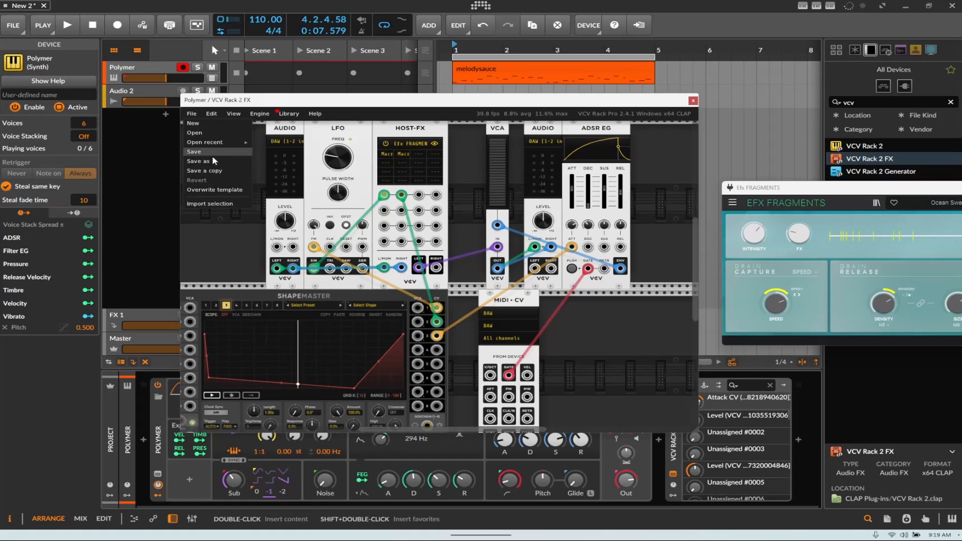